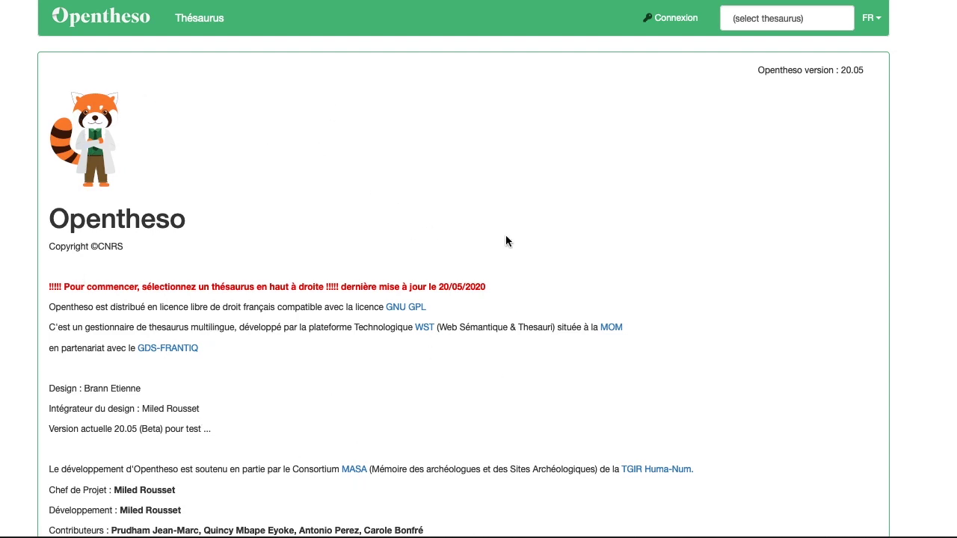
- Load the PACTOLS (th13) thesaurus and highlight its description text to review it
{"action": "left_click", "coordinate": [796, 18]}
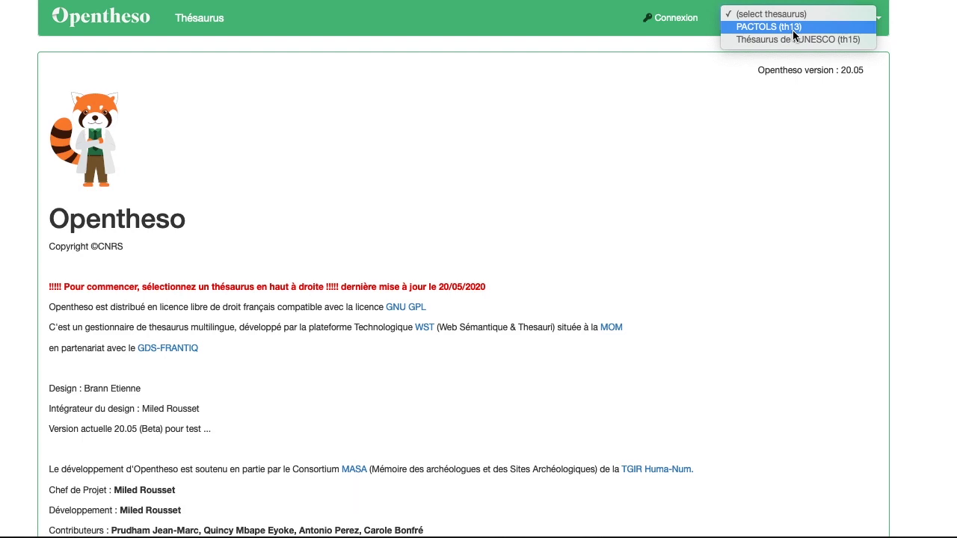
{"action": "left_click", "coordinate": [780, 28]}
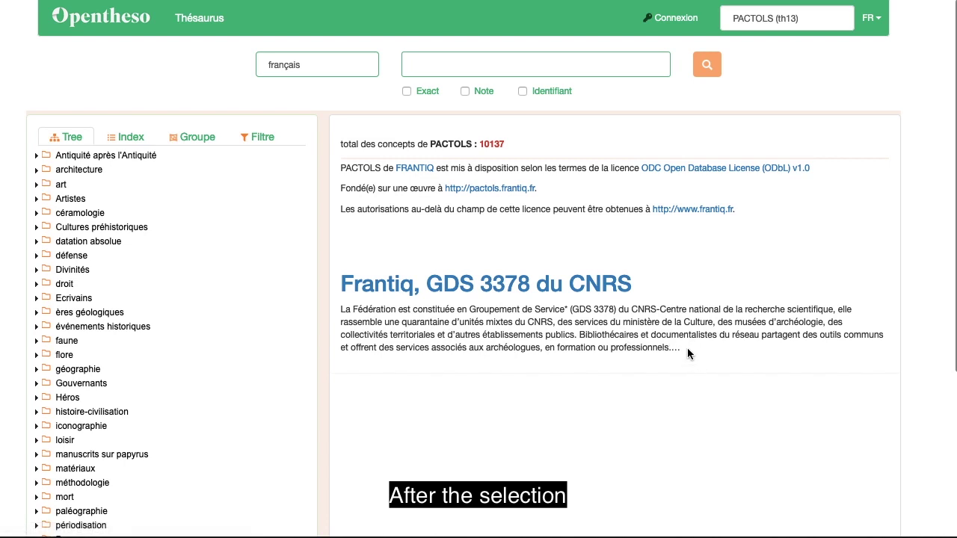
{"action": "left_click_drag", "start_coordinate": [696, 353], "coordinate": [339, 166]}
{"action": "left_click", "coordinate": [682, 276]}
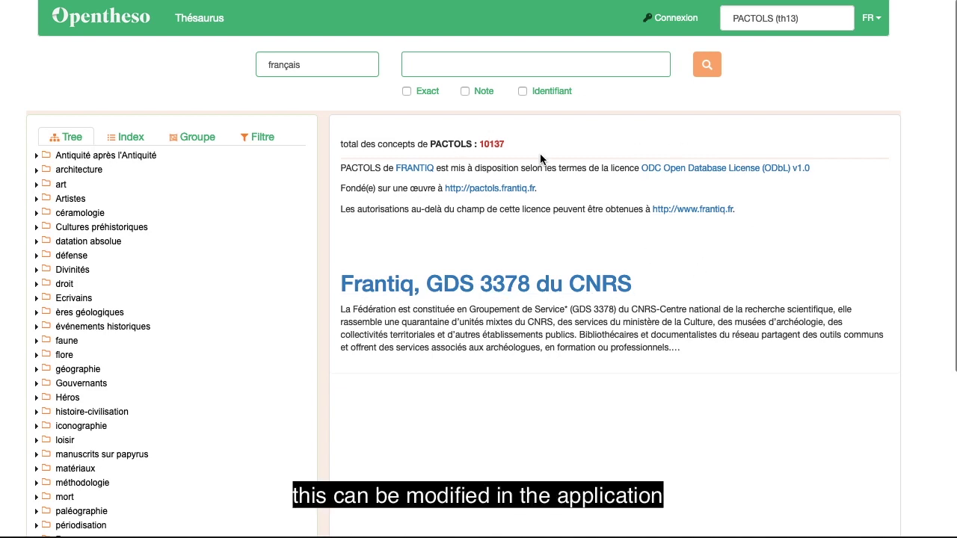
- Switch to the Thésaurus de l'UNESCO (th15) and examine its logo and description
{"action": "left_click", "coordinate": [811, 29]}
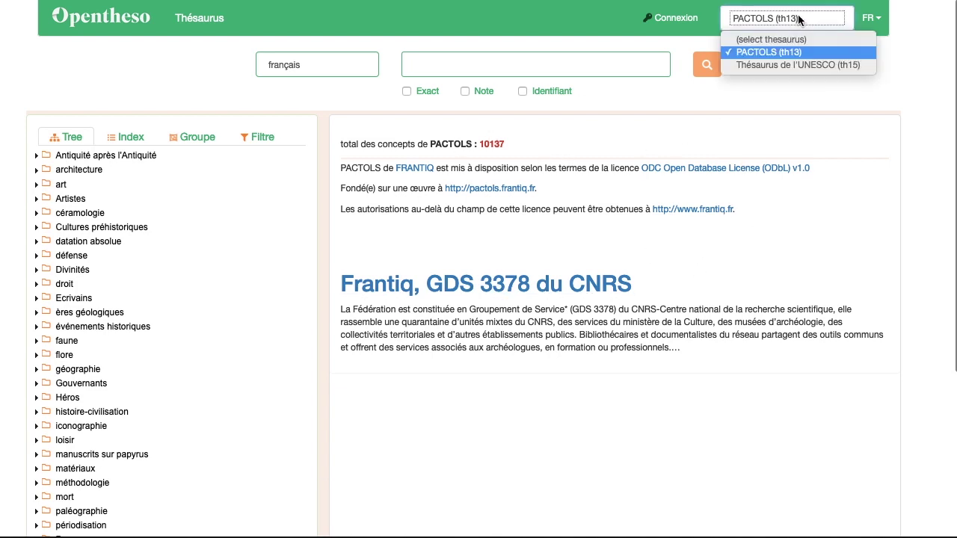
{"action": "left_click", "coordinate": [802, 65]}
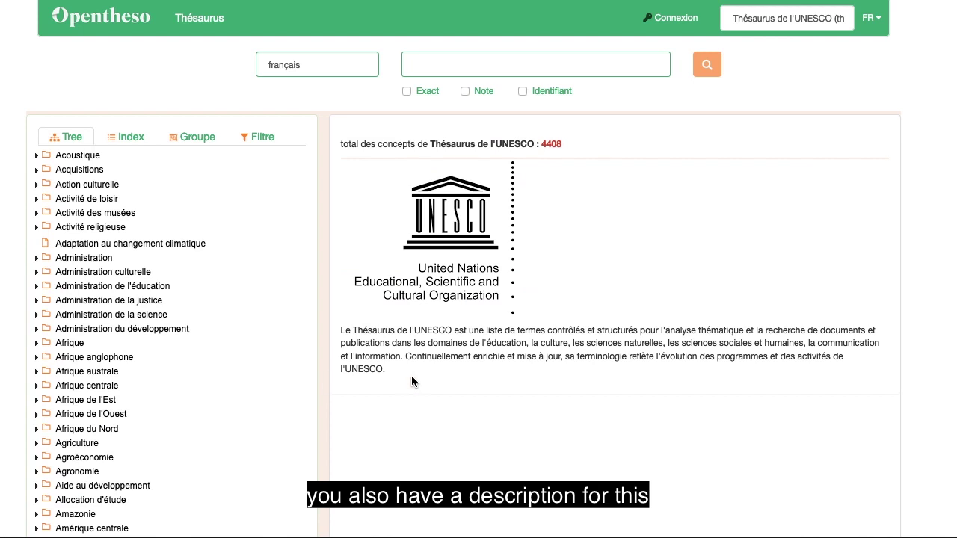
{"action": "left_click_drag", "start_coordinate": [410, 380], "coordinate": [335, 161]}
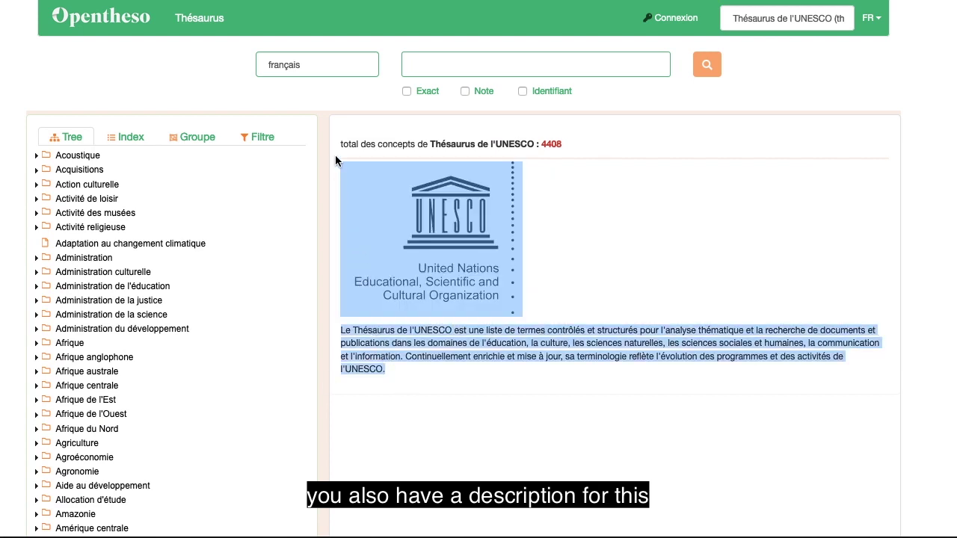
{"action": "left_click", "coordinate": [665, 221]}
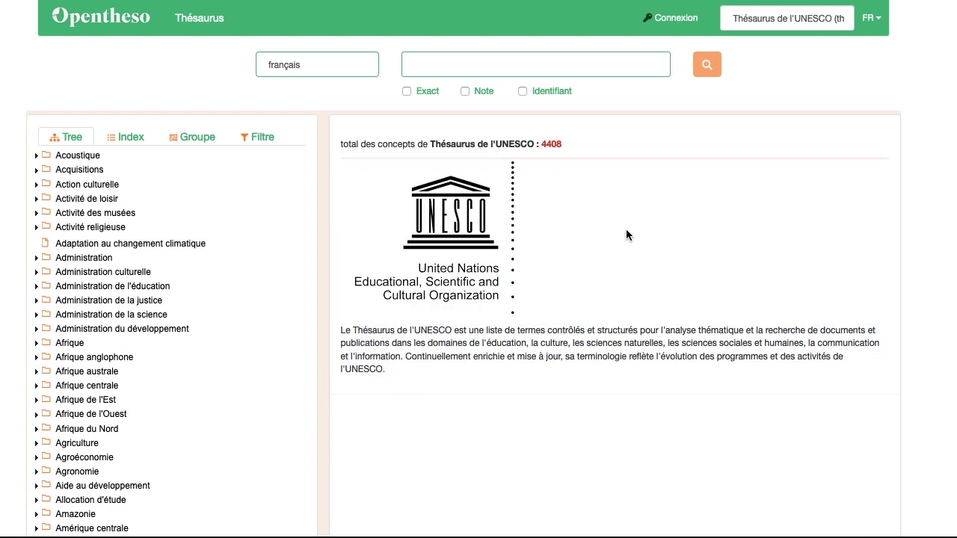
- Switch back to the PACTOLS (th13) thesaurus and open the concept gravure pariétale under art > art pariétal
{"action": "left_click", "coordinate": [830, 21]}
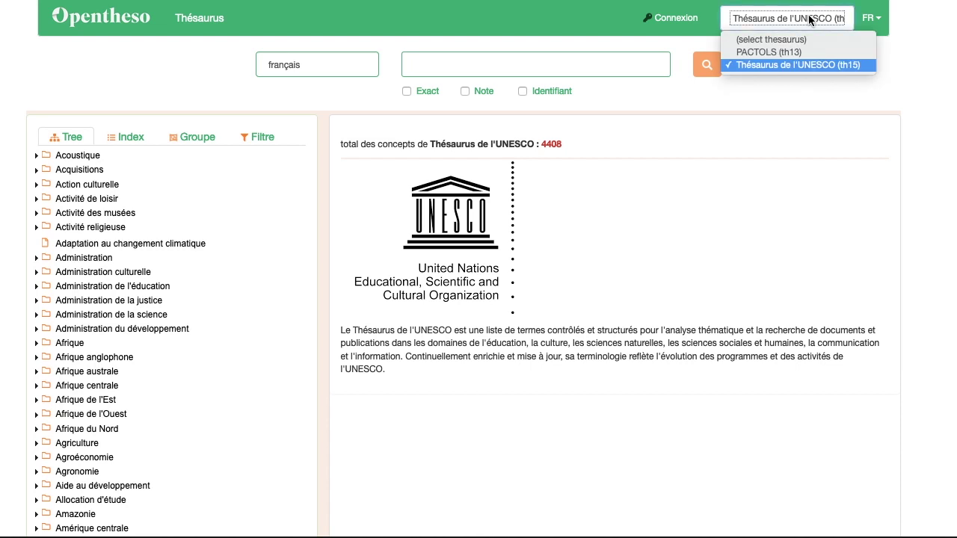
{"action": "left_click", "coordinate": [787, 52]}
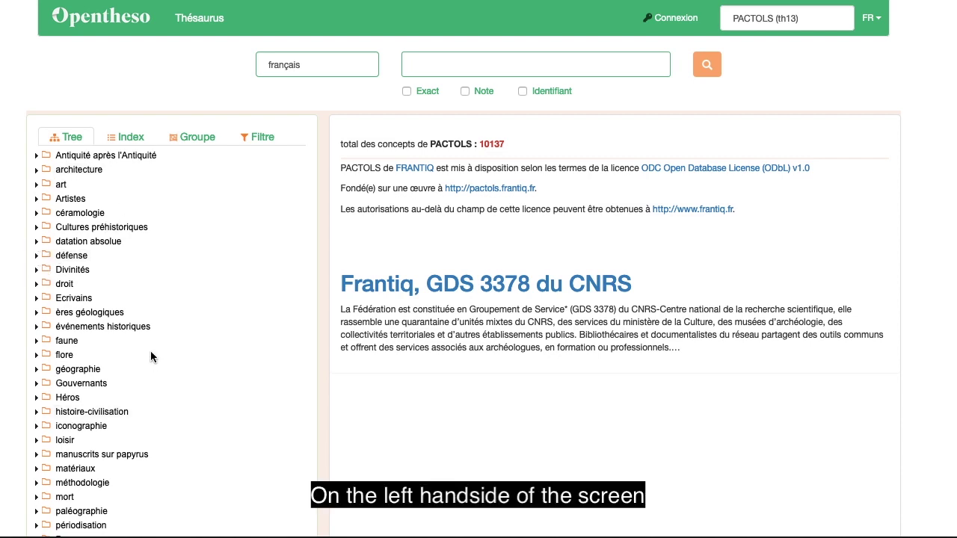
{"action": "left_click", "coordinate": [35, 185]}
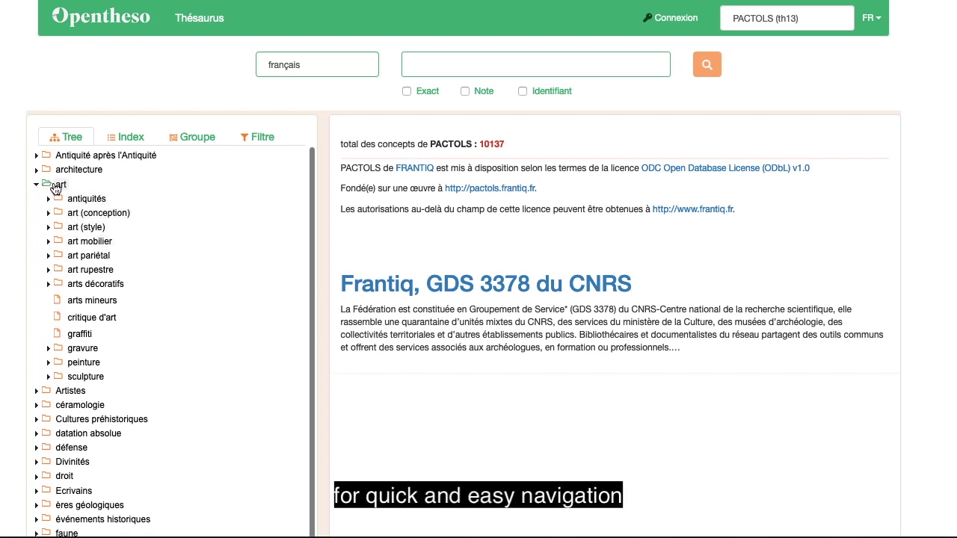
{"action": "left_click", "coordinate": [48, 256]}
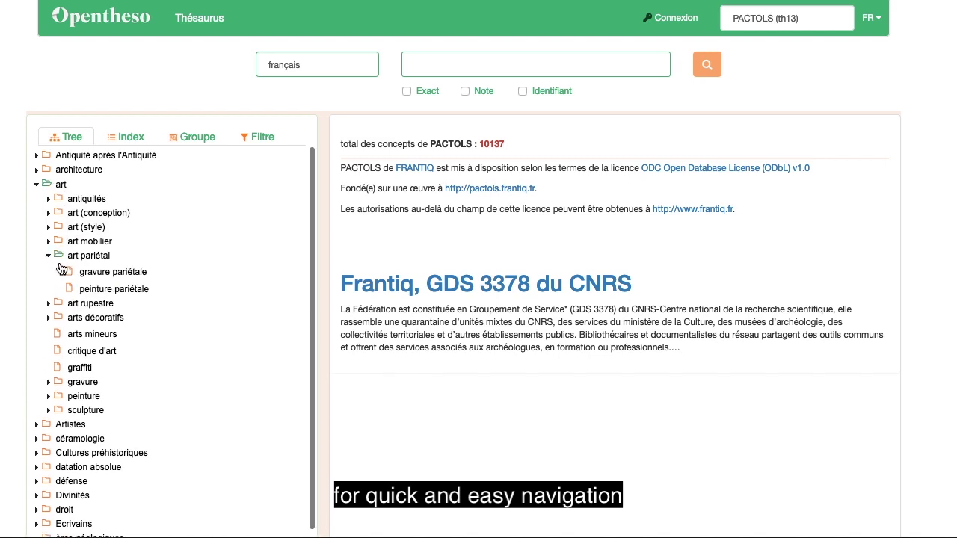
{"action": "left_click", "coordinate": [105, 271]}
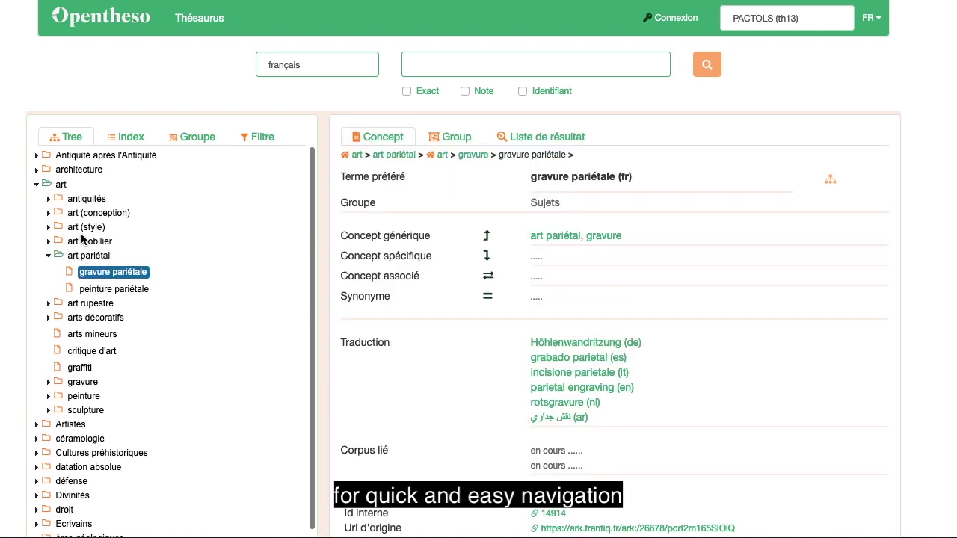
- View the concept art bouddhique under art (style), expand art des steppes, and collapse the whole art branch
{"action": "left_click", "coordinate": [49, 227]}
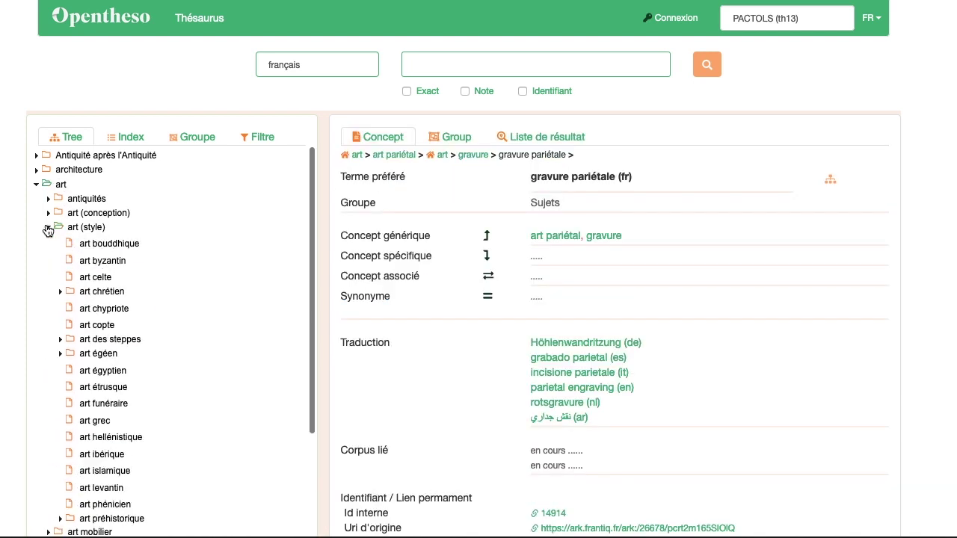
{"action": "left_click", "coordinate": [100, 249]}
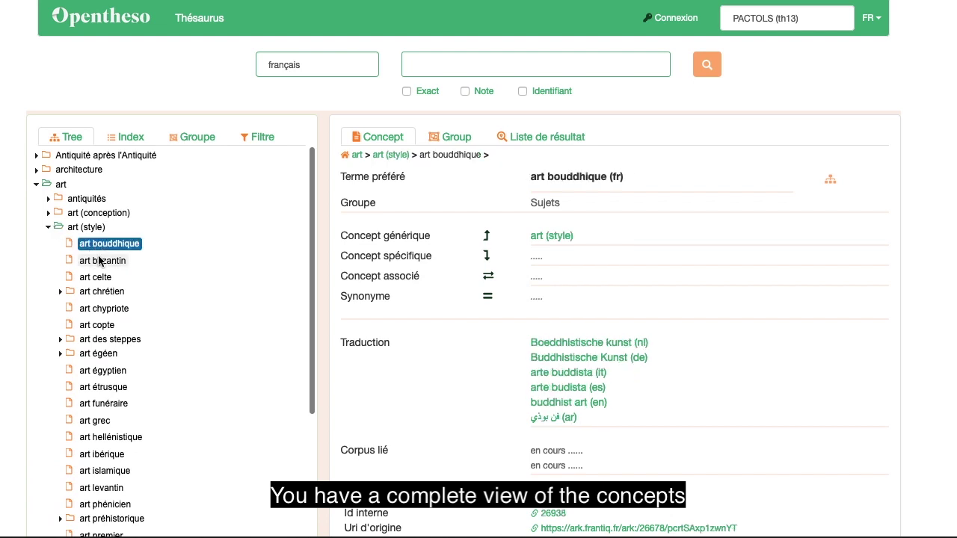
{"action": "left_click", "coordinate": [60, 340]}
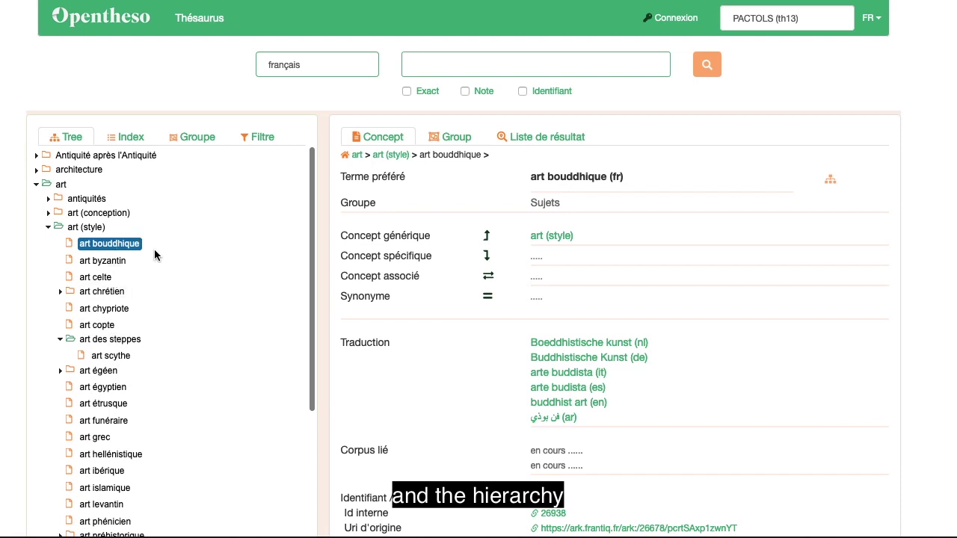
{"action": "left_click", "coordinate": [36, 185]}
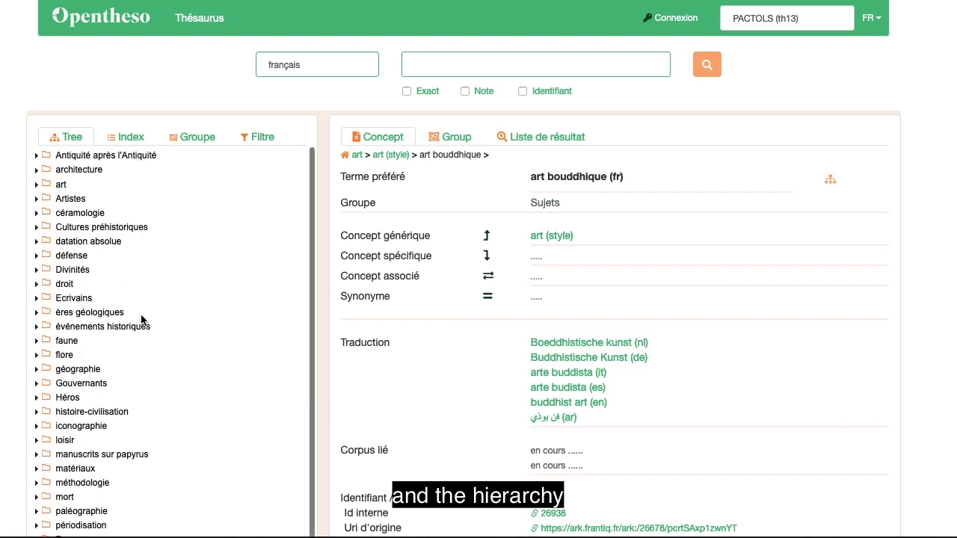
- Open the concept arbre in the flore branch and examine which group it belongs to
{"action": "left_click", "coordinate": [36, 355]}
{"action": "left_click", "coordinate": [79, 386]}
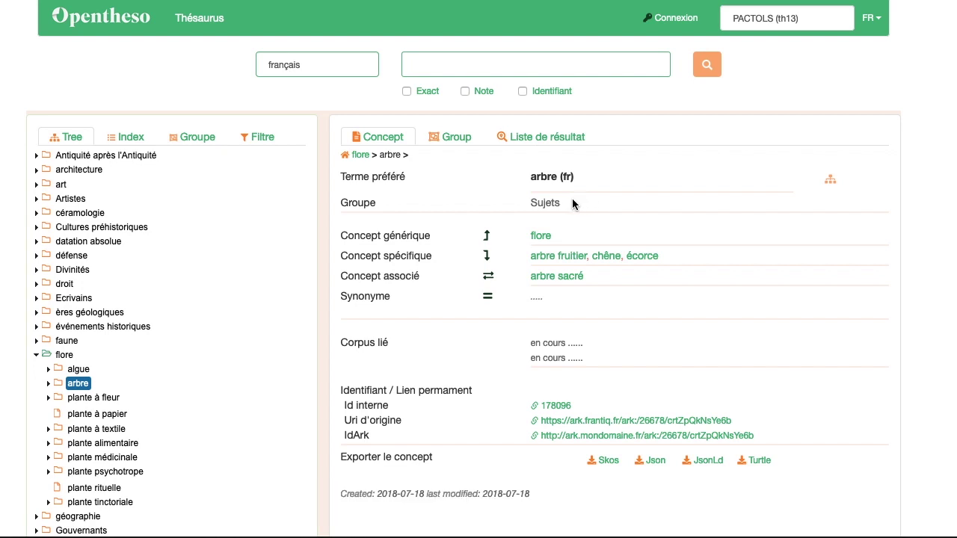
{"action": "left_click_drag", "start_coordinate": [572, 198], "coordinate": [525, 199]}
{"action": "left_click", "coordinate": [595, 177]}
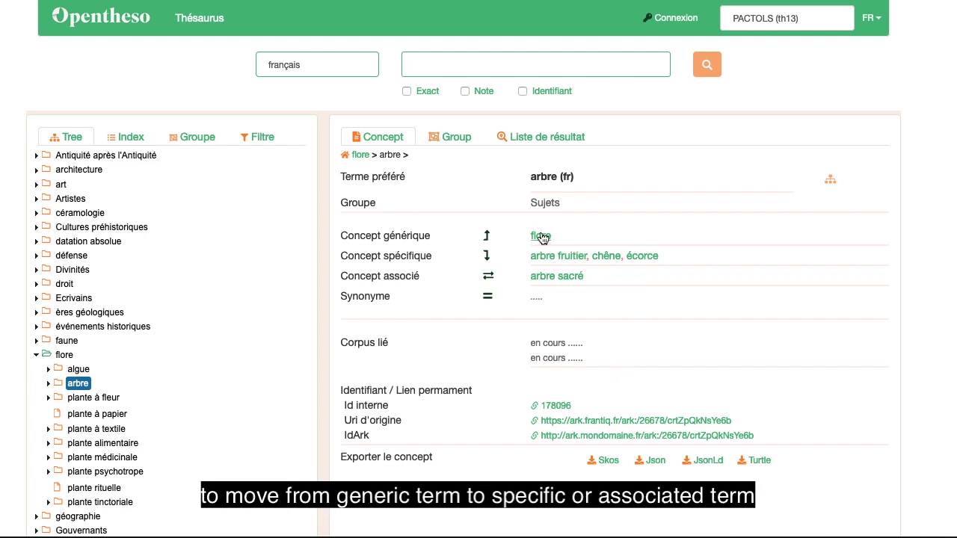
- Follow the concept relations from arbre to chêne, back to arbre, on to arbre fruitier, arbre sacré and its generic concept bois sacré
{"action": "left_click", "coordinate": [605, 257]}
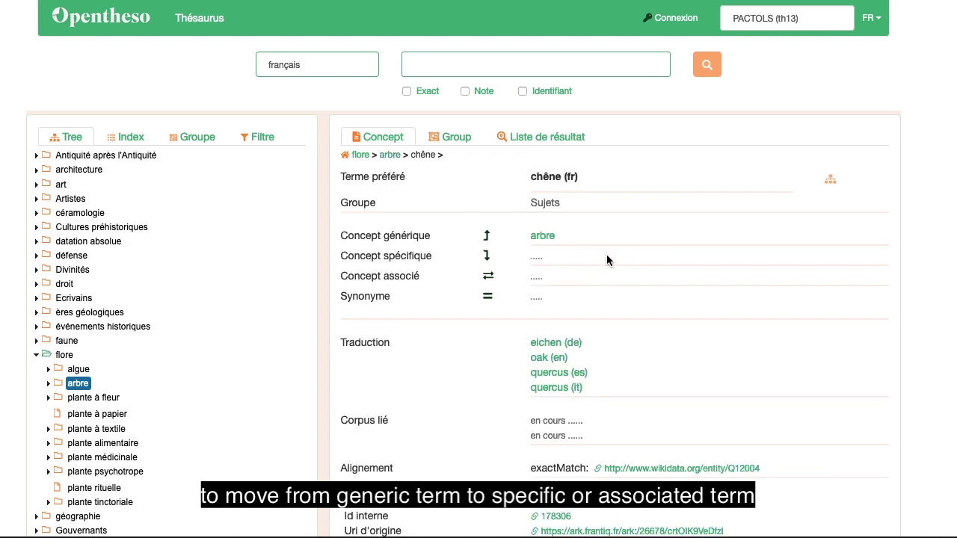
{"action": "left_click", "coordinate": [550, 238]}
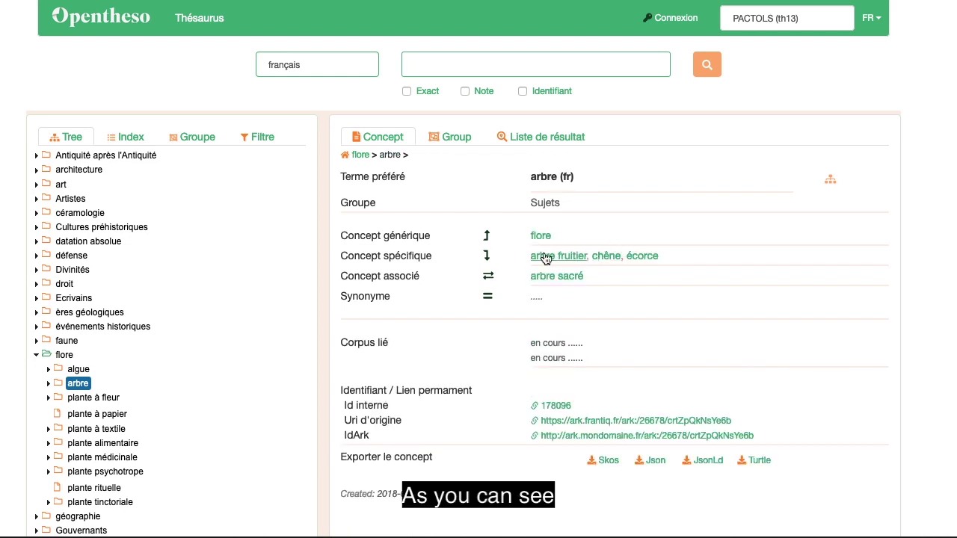
{"action": "left_click", "coordinate": [546, 257]}
{"action": "left_click", "coordinate": [544, 237]}
{"action": "left_click", "coordinate": [559, 276]}
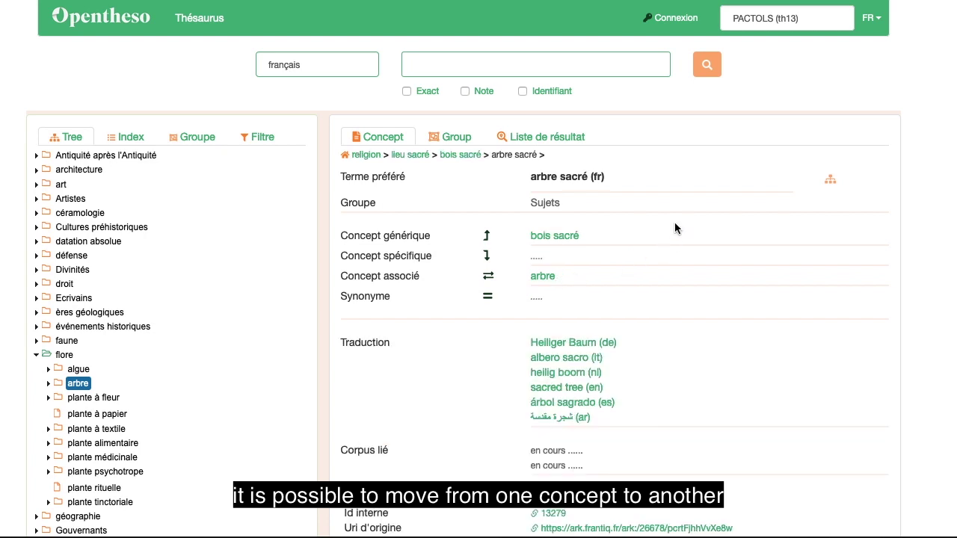
{"action": "left_click", "coordinate": [563, 236]}
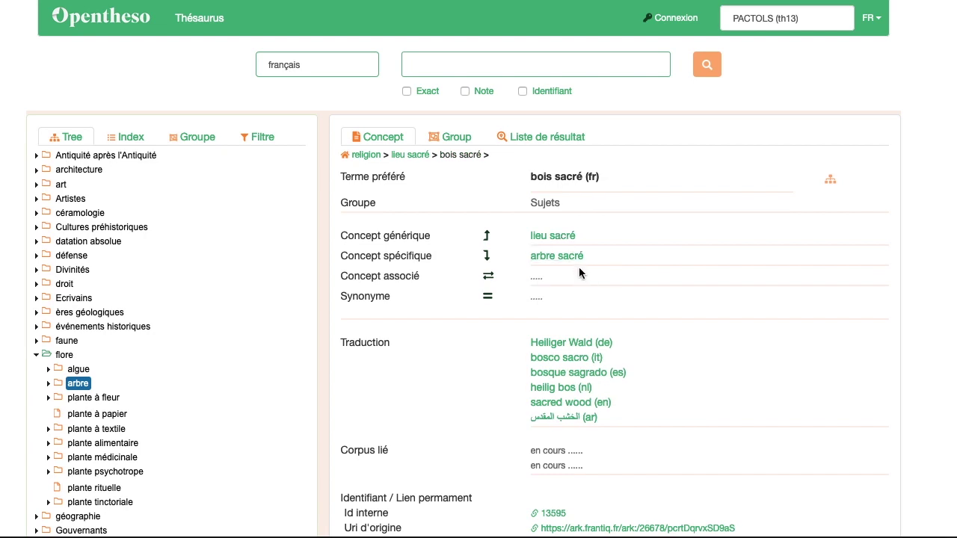
- Display bois sacré in its English translation, visit its generic concept sacred place and return to sacred wood
{"action": "scroll", "coordinate": [672, 332], "scroll_direction": "down", "scroll_amount": 2}
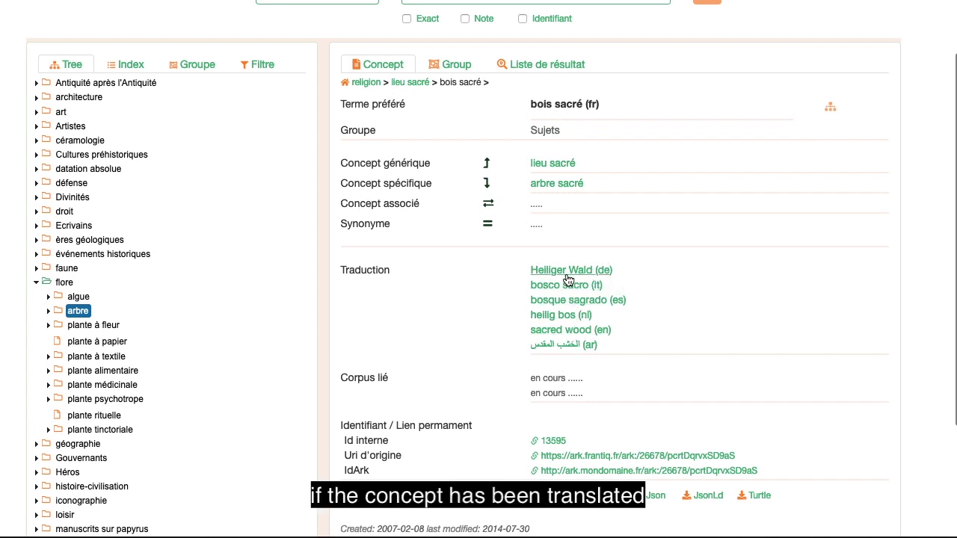
{"action": "left_click", "coordinate": [568, 331]}
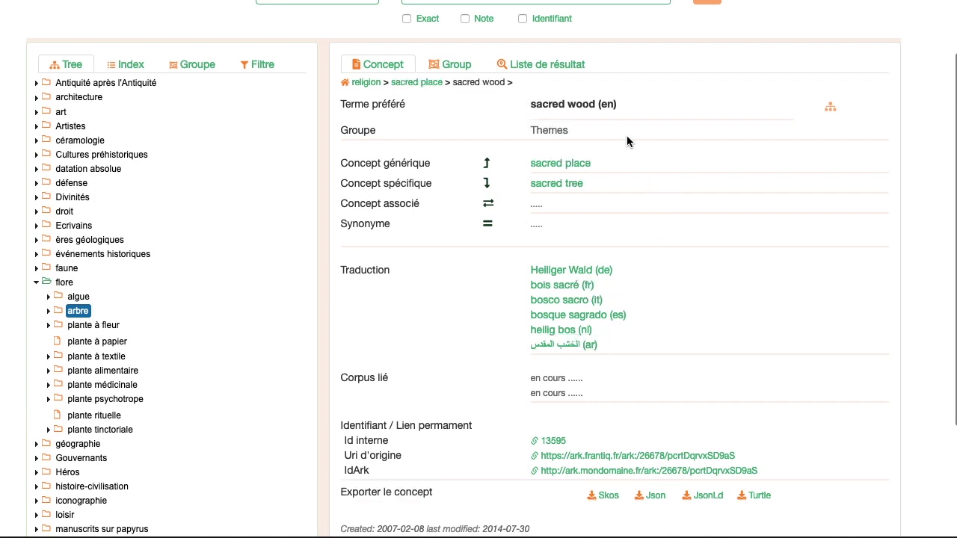
{"action": "left_click_drag", "start_coordinate": [528, 106], "coordinate": [617, 108]}
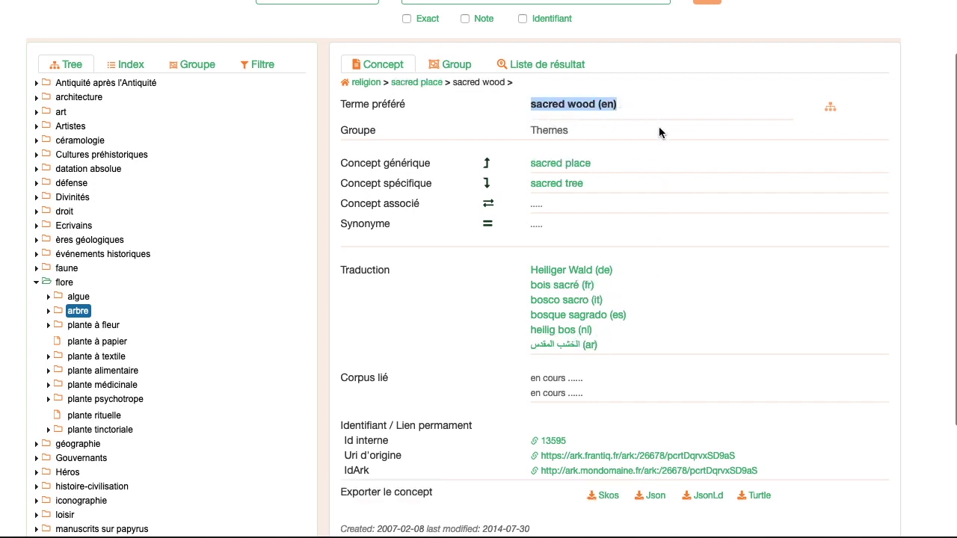
{"action": "left_click", "coordinate": [554, 164]}
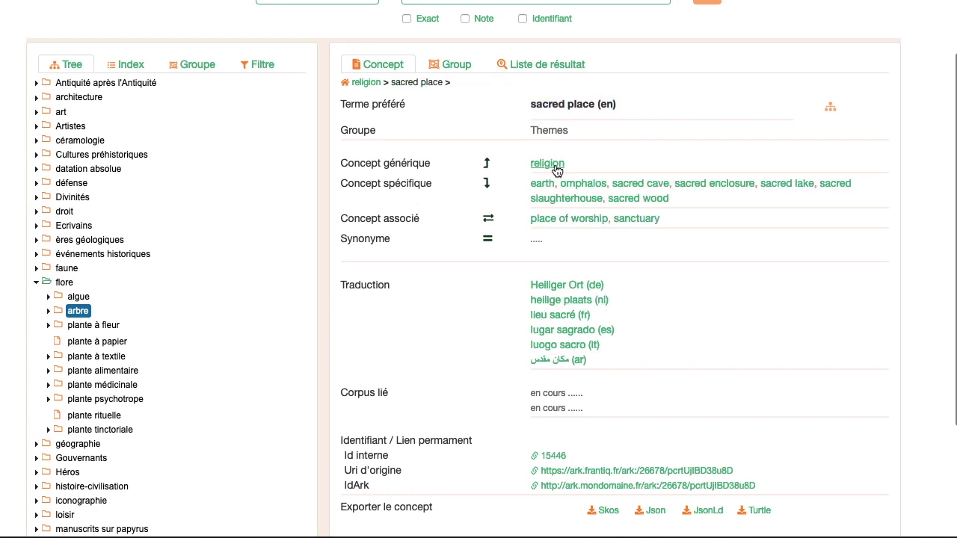
{"action": "left_click", "coordinate": [636, 199]}
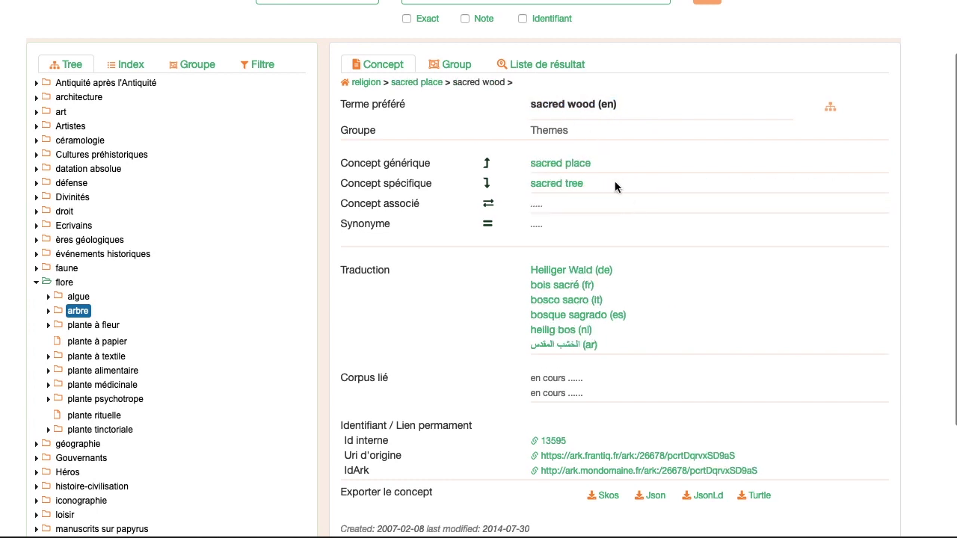
- Display the sacred wood concept in Arabic and synchronize the concept tree with it
{"action": "left_click", "coordinate": [562, 345]}
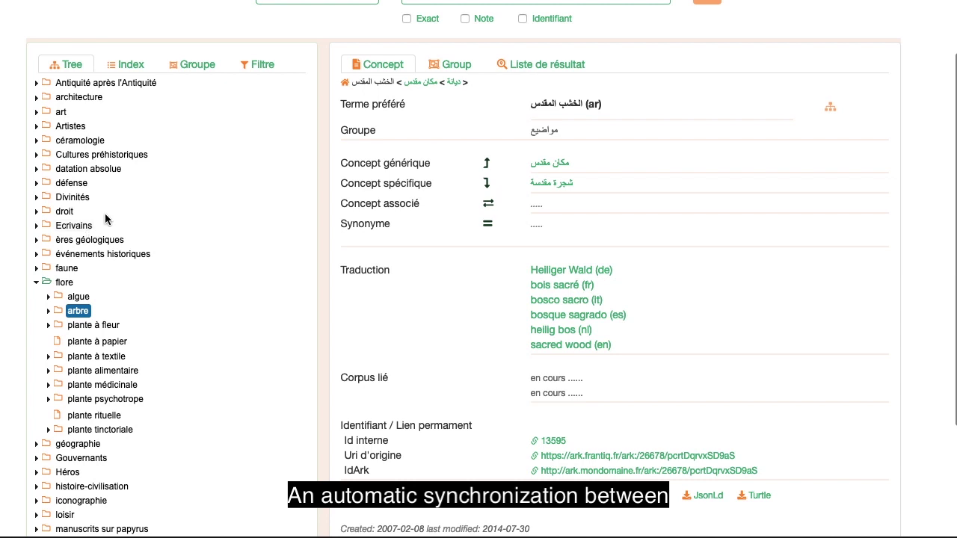
{"action": "left_click", "coordinate": [831, 109]}
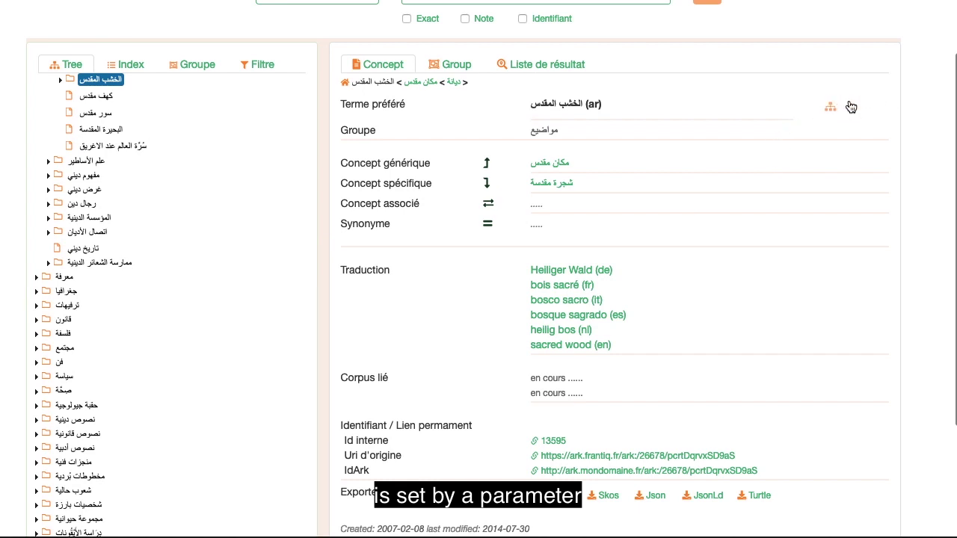
{"action": "scroll", "coordinate": [177, 184], "scroll_direction": "up", "scroll_amount": 5}
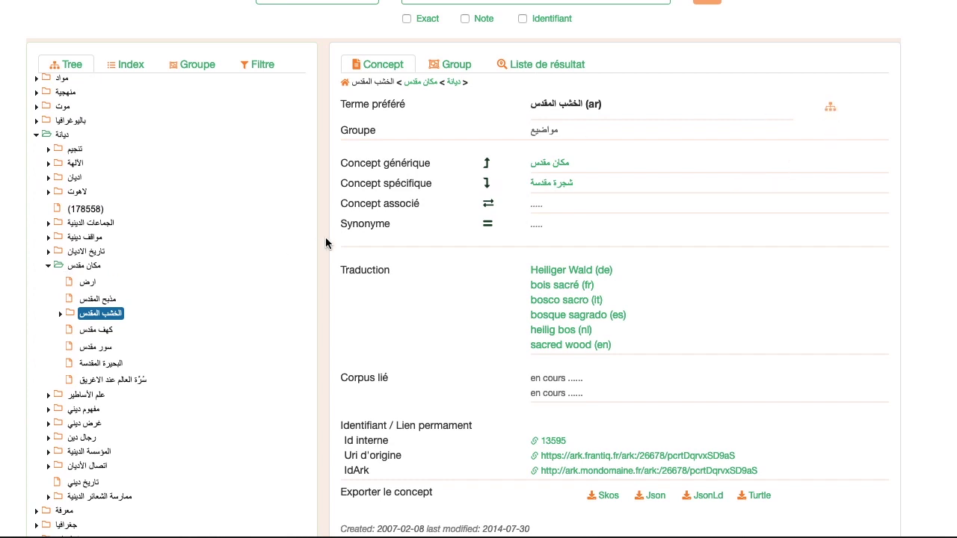
- Browse the Arabic tree, viewing the concepts for sacred tree, earth and religious attitude
{"action": "left_click", "coordinate": [60, 314]}
{"action": "left_click", "coordinate": [109, 334]}
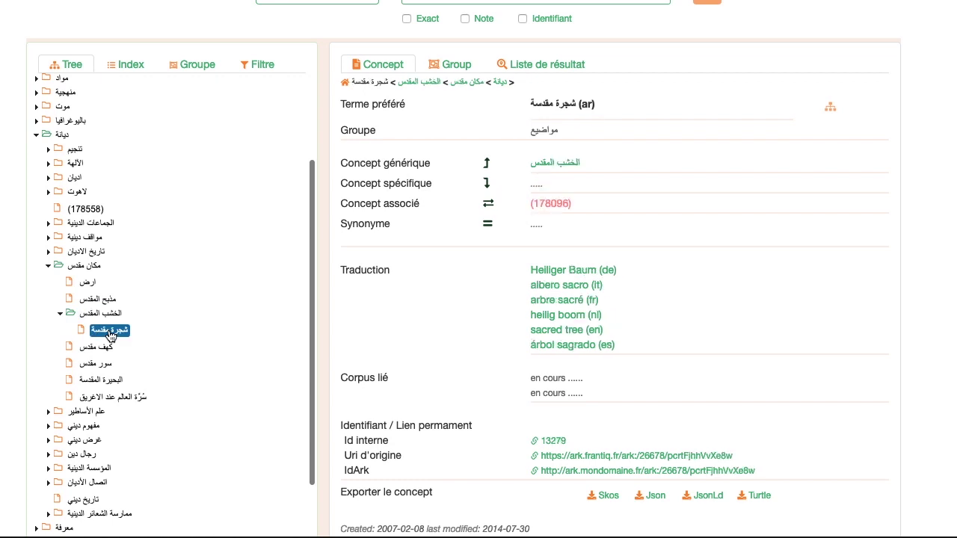
{"action": "left_click", "coordinate": [88, 283]}
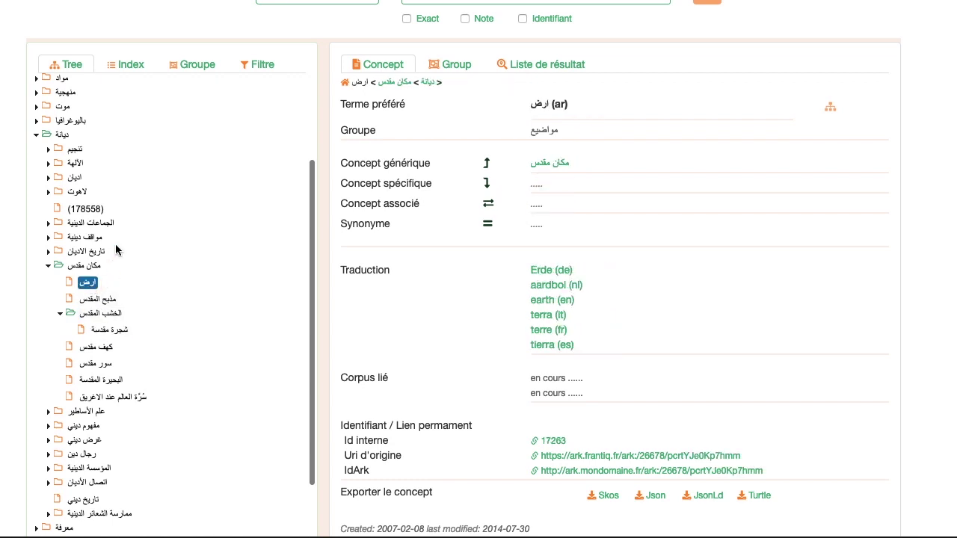
{"action": "left_click", "coordinate": [90, 237]}
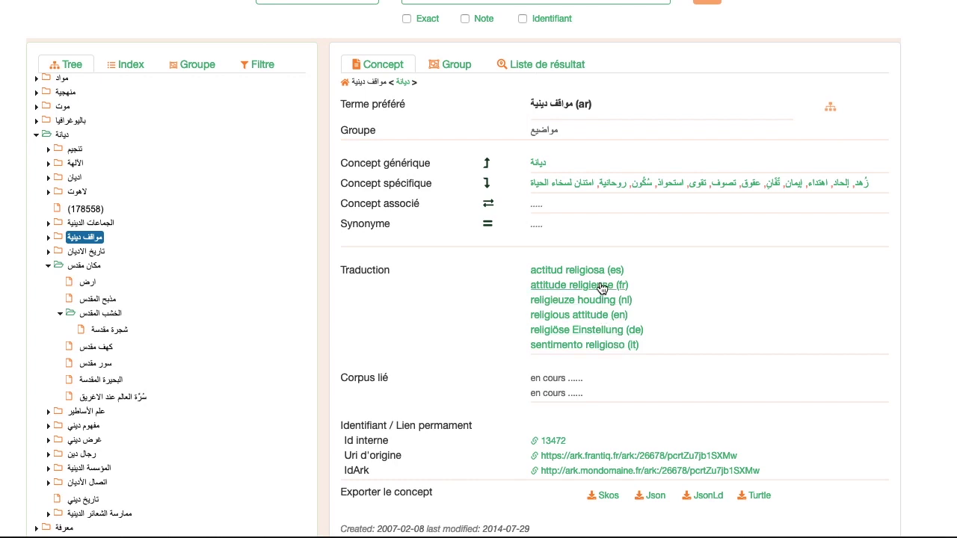
- Display the concept as attitude religieuse in French, synchronize the tree with it, and collapse the religion branch
{"action": "left_click", "coordinate": [602, 286]}
{"action": "left_click", "coordinate": [830, 108]}
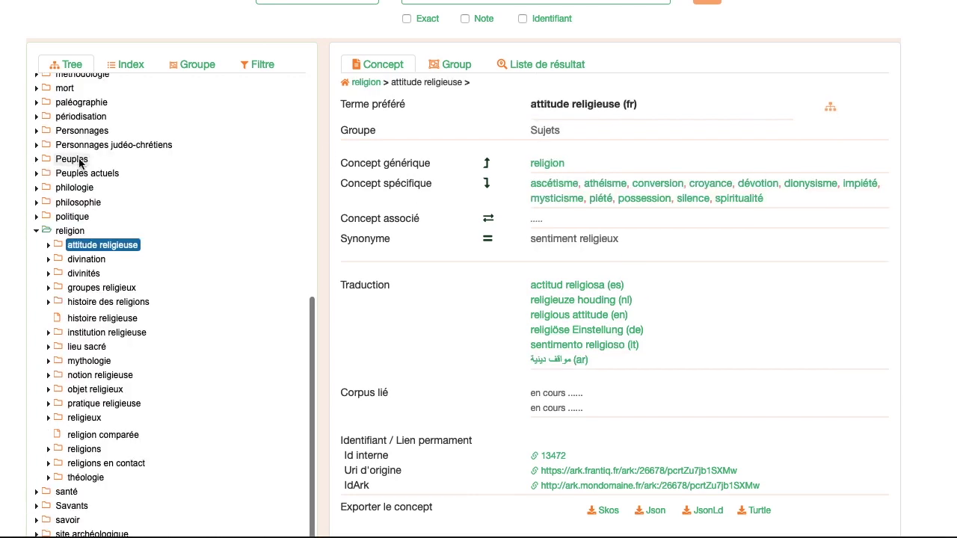
{"action": "left_click", "coordinate": [40, 233]}
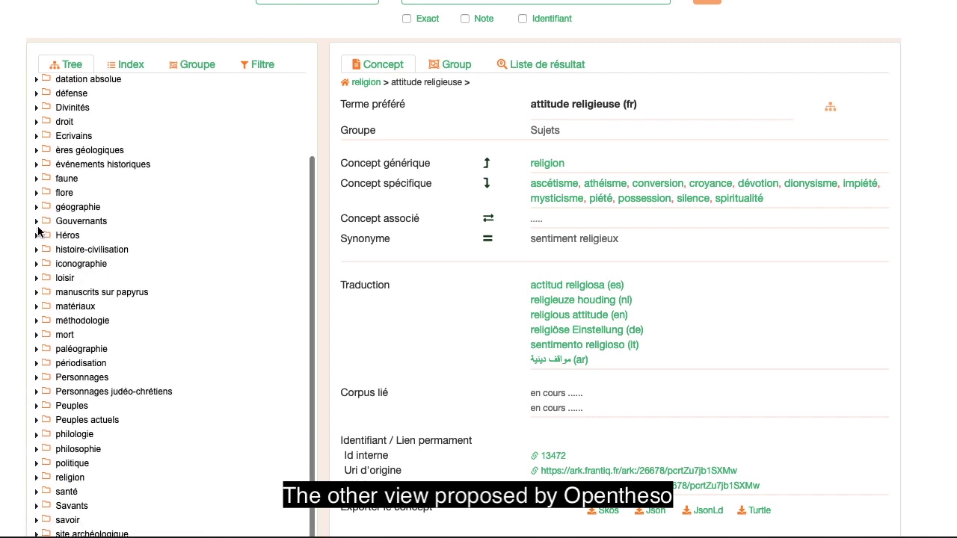
- Switch to the collections view and examine the details and member counts of the Peuples and Sujets collections
{"action": "left_click", "coordinate": [208, 65]}
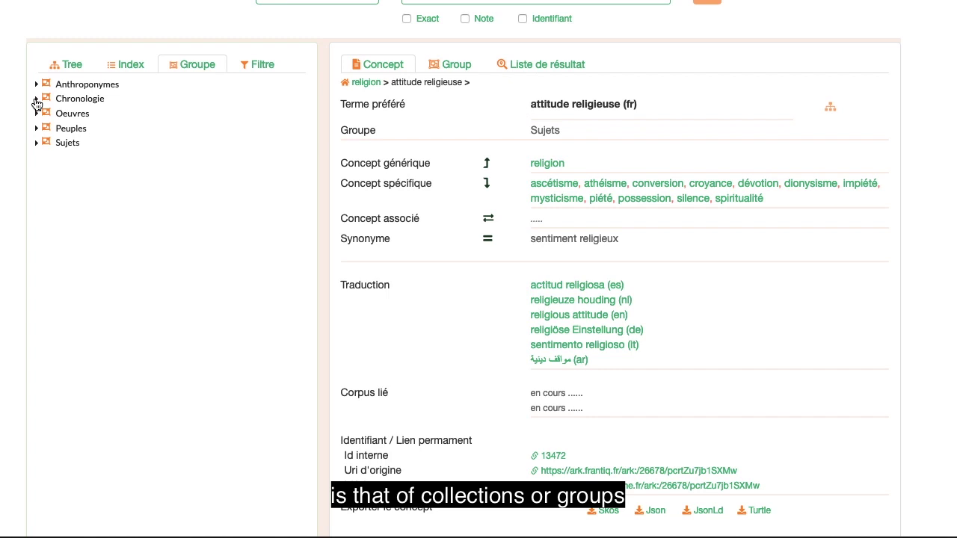
{"action": "left_click", "coordinate": [69, 129]}
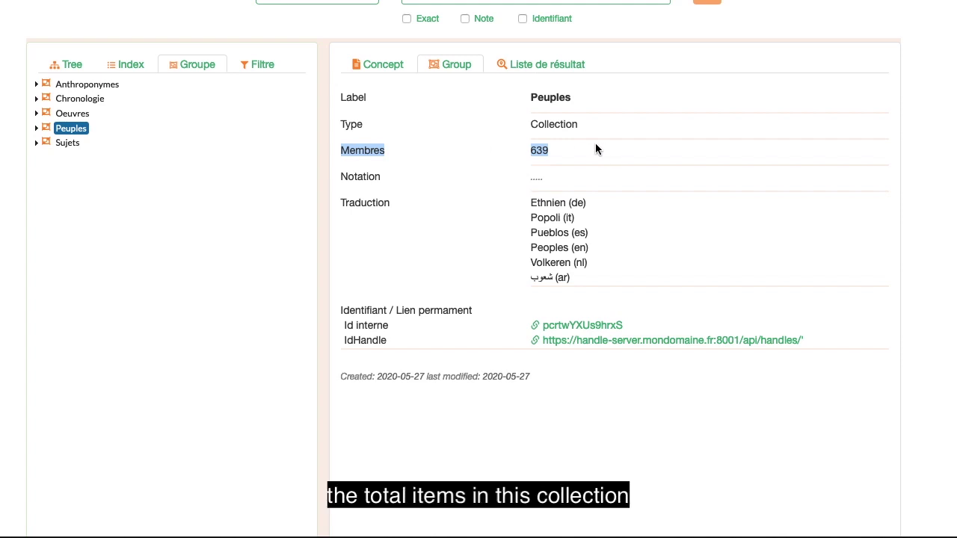
{"action": "left_click", "coordinate": [567, 150]}
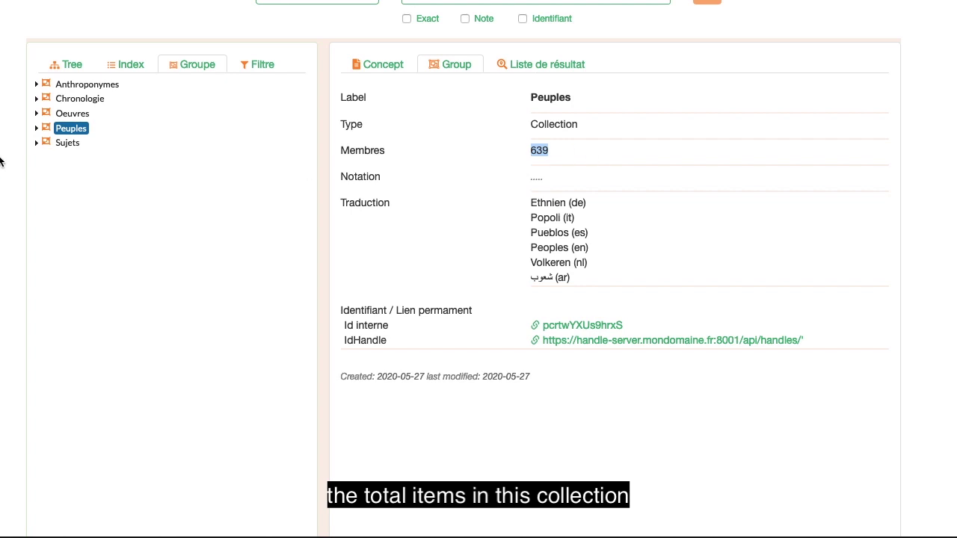
{"action": "left_click", "coordinate": [58, 144]}
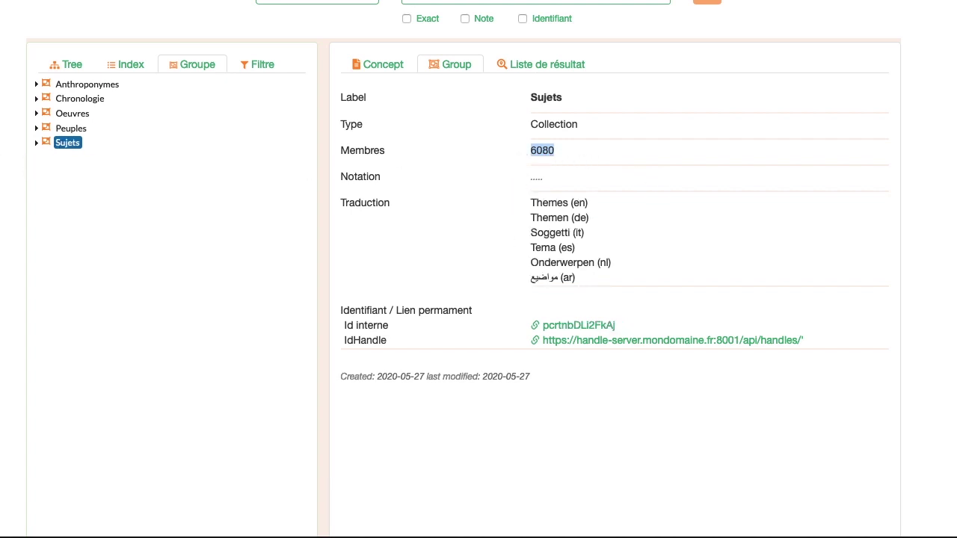
- Expand the Sujets collection and look through its list of concepts
{"action": "left_click", "coordinate": [38, 142]}
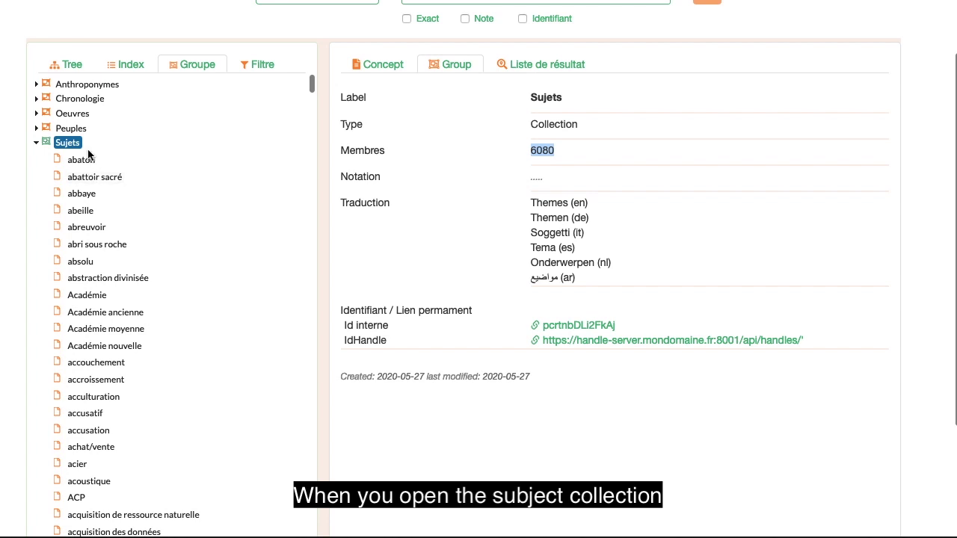
{"action": "scroll", "coordinate": [141, 442], "scroll_direction": "down", "scroll_amount": 4}
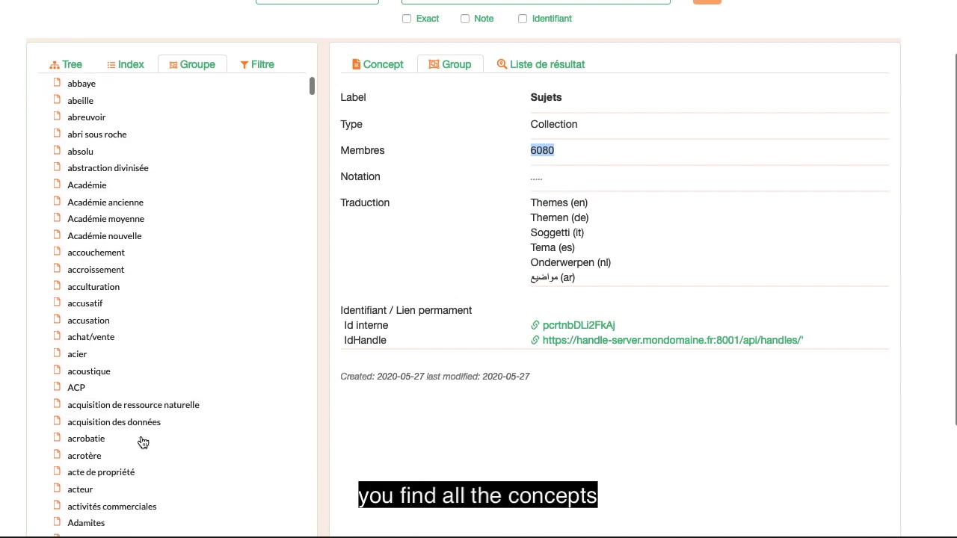
{"action": "scroll", "coordinate": [141, 438], "scroll_direction": "down", "scroll_amount": 6}
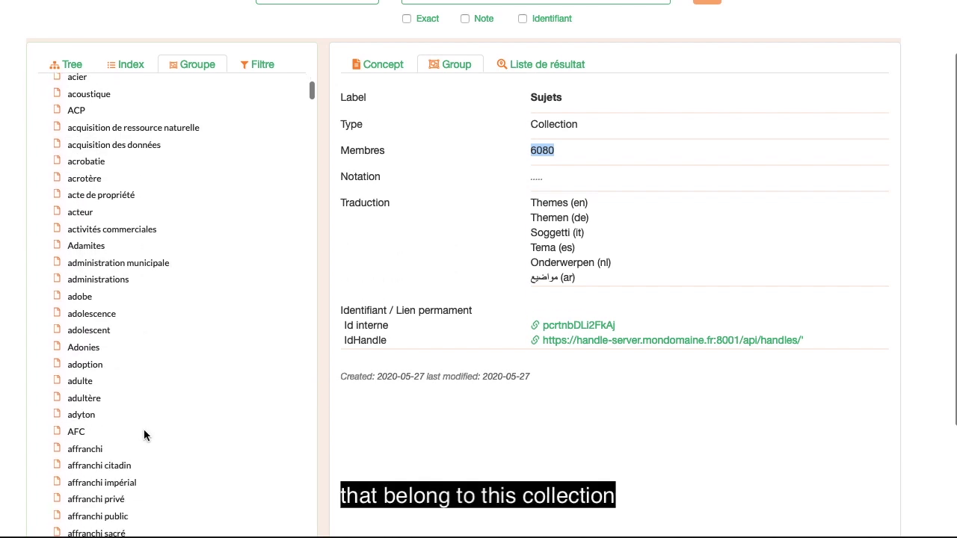
{"action": "scroll", "coordinate": [143, 430], "scroll_direction": "up", "scroll_amount": 10}
{"action": "scroll", "coordinate": [142, 435], "scroll_direction": "up", "scroll_amount": 2}
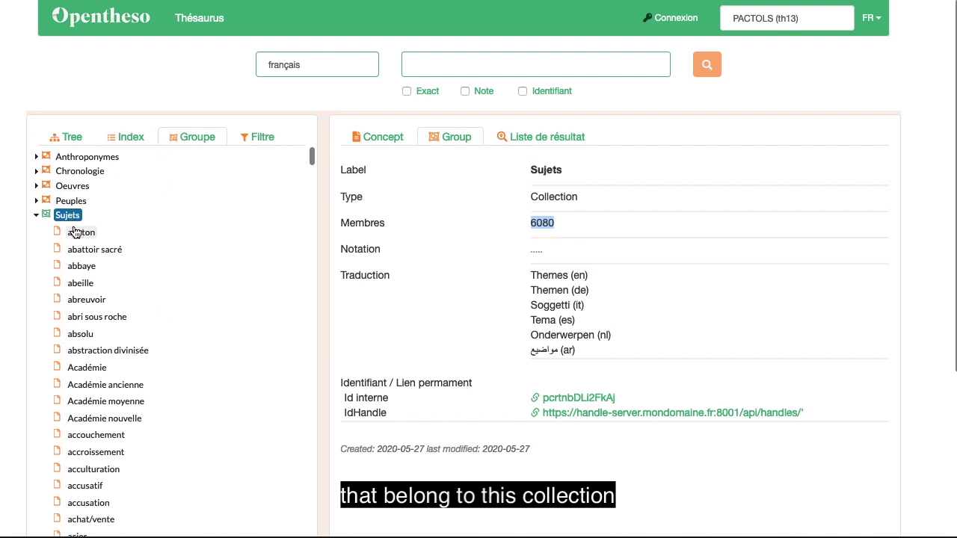
- View the Sujets concepts abreuvoir, abeille, abattoir sacré and abri sous roche, and check the order of the concept list
{"action": "left_click", "coordinate": [92, 300]}
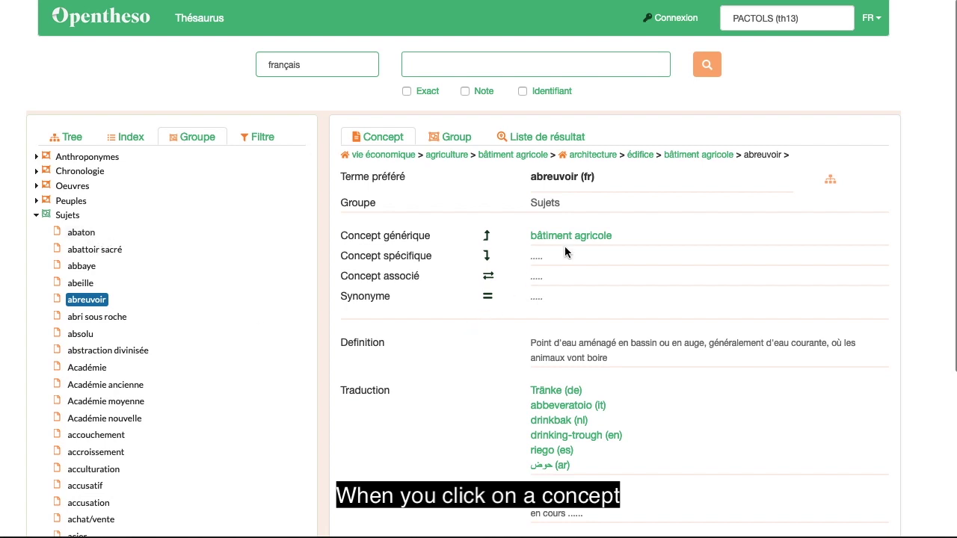
{"action": "left_click", "coordinate": [81, 284]}
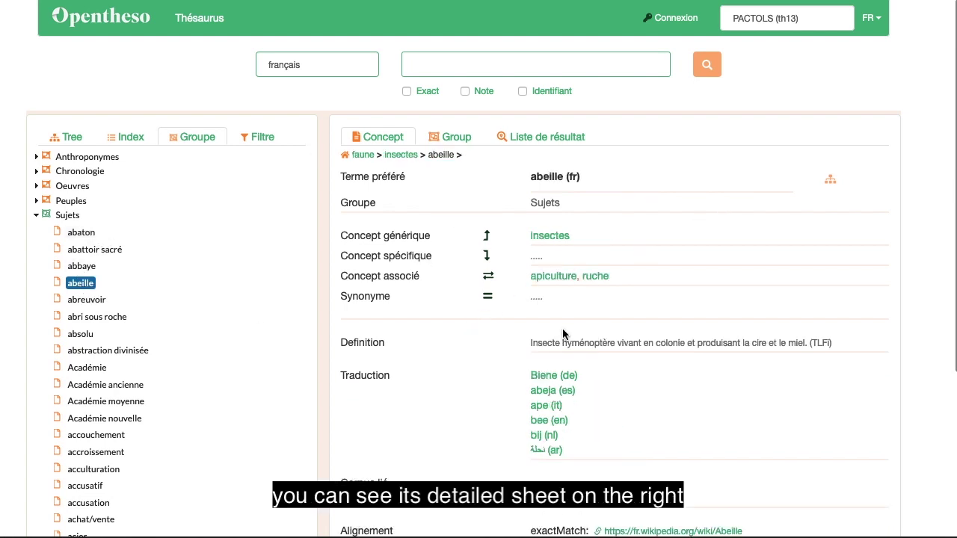
{"action": "left_click", "coordinate": [80, 253]}
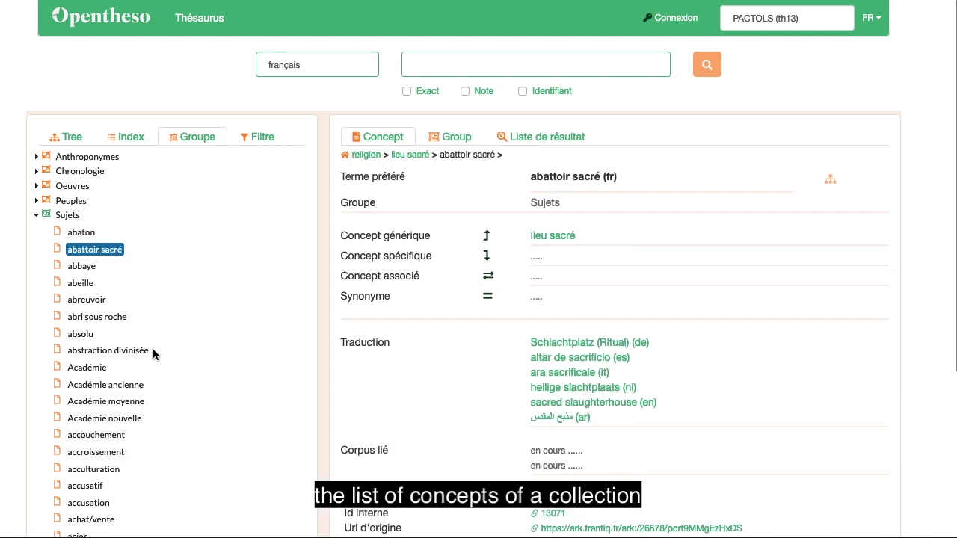
{"action": "left_click", "coordinate": [97, 318]}
{"action": "scroll", "coordinate": [206, 448], "scroll_direction": "down", "scroll_amount": 5}
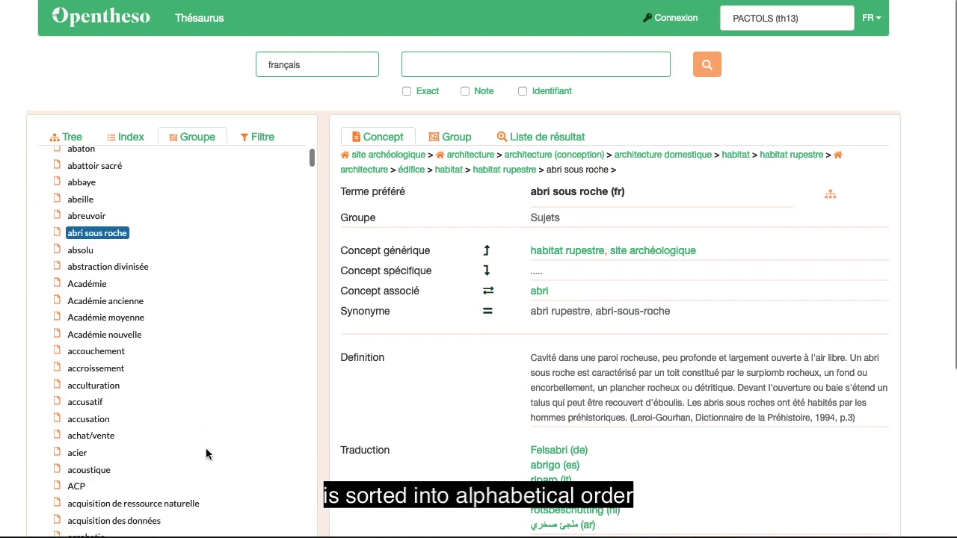
{"action": "scroll", "coordinate": [211, 447], "scroll_direction": "down", "scroll_amount": 1}
{"action": "scroll", "coordinate": [213, 449], "scroll_direction": "up", "scroll_amount": 5}
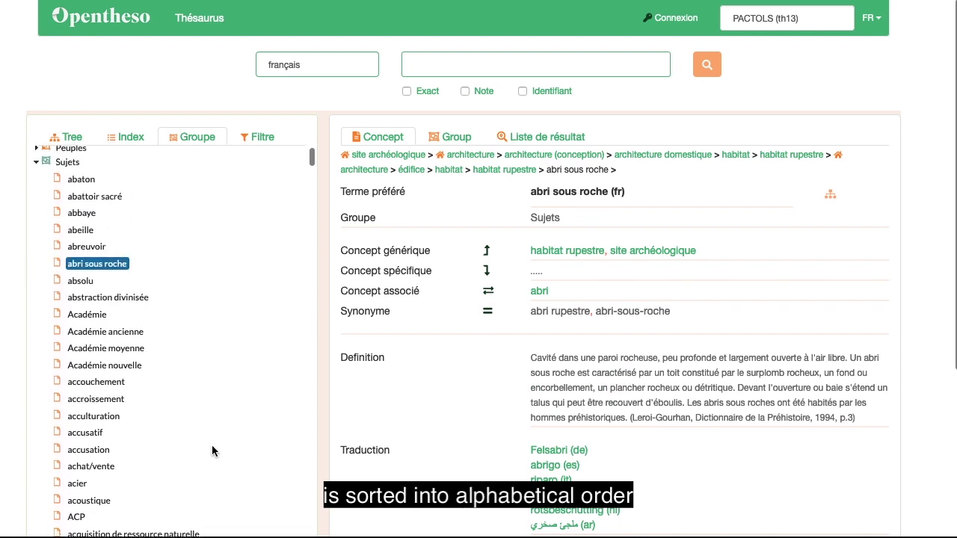
- Revisit abattoir sacré and abri sous roche, then follow Académie to its specific concept Académie moyenne and on to that concept's generic concept
{"action": "left_click", "coordinate": [80, 255]}
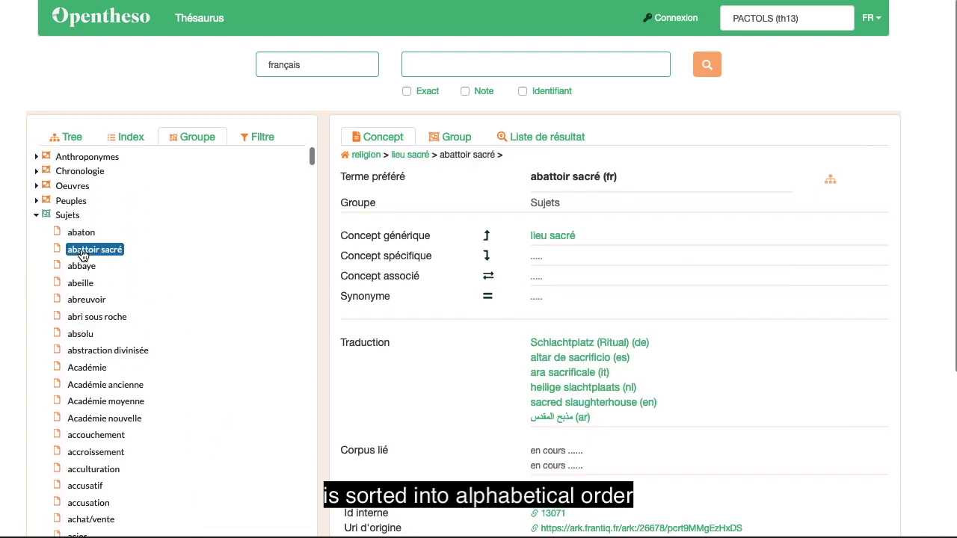
{"action": "left_click", "coordinate": [112, 317]}
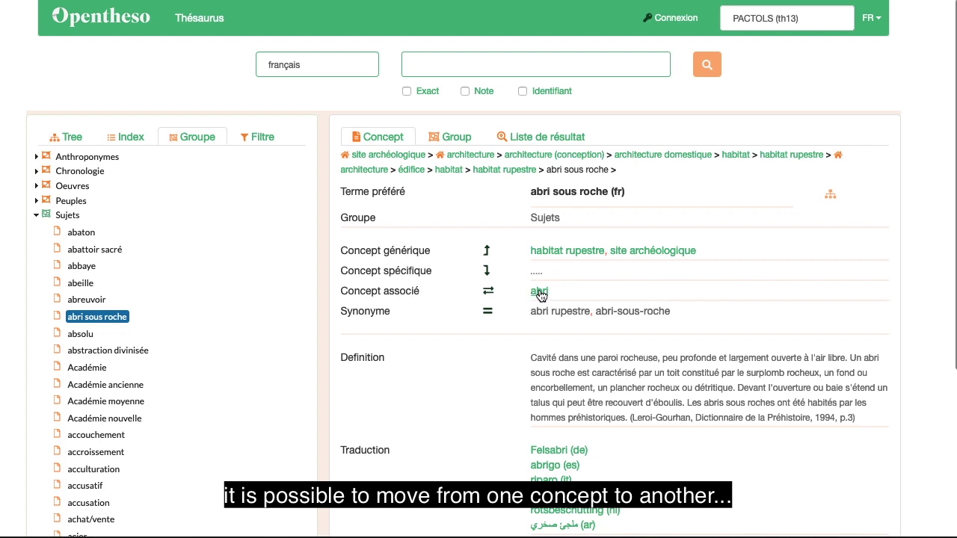
{"action": "left_click", "coordinate": [92, 368]}
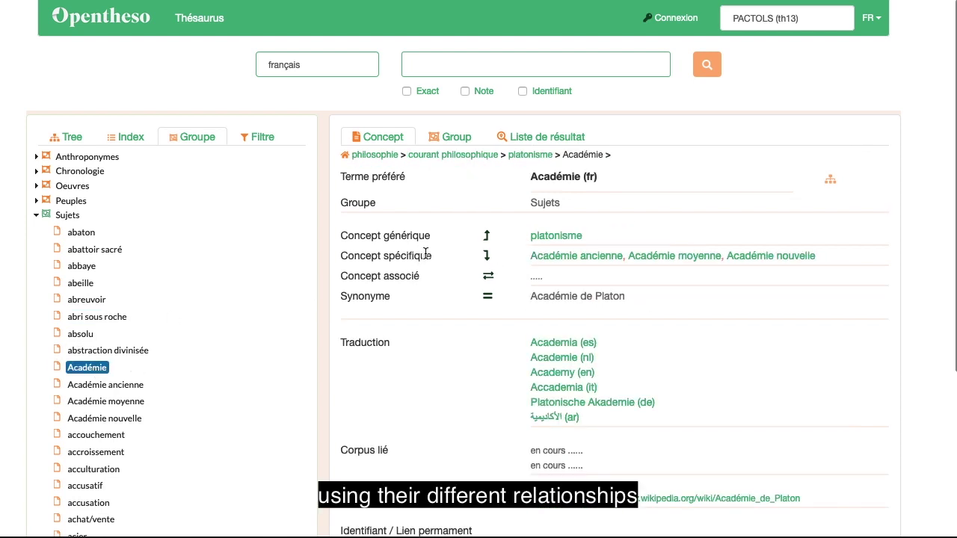
{"action": "left_click", "coordinate": [677, 257]}
{"action": "left_click", "coordinate": [560, 238]}
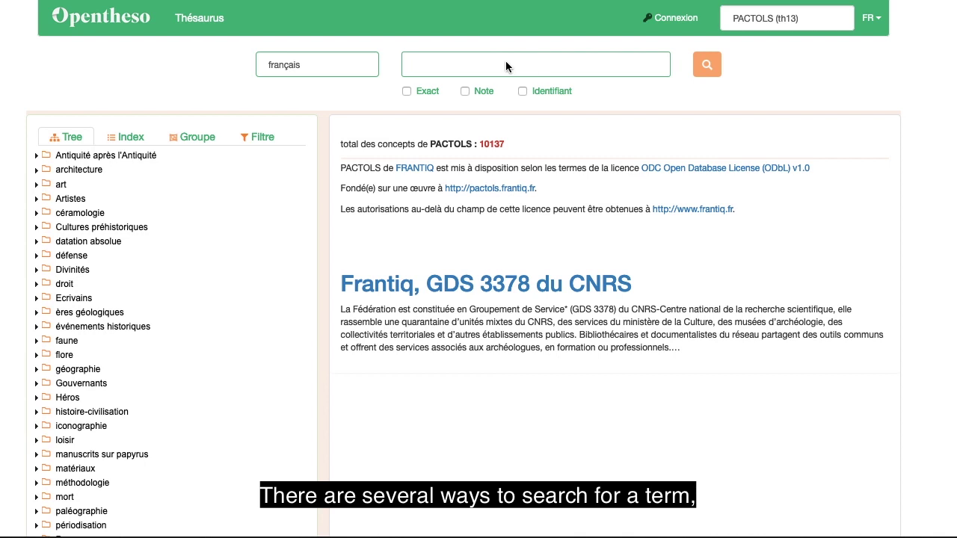
- Run a quick search for vases and open the suggested concept Vase des Perses
{"action": "left_click", "coordinate": [503, 63]}
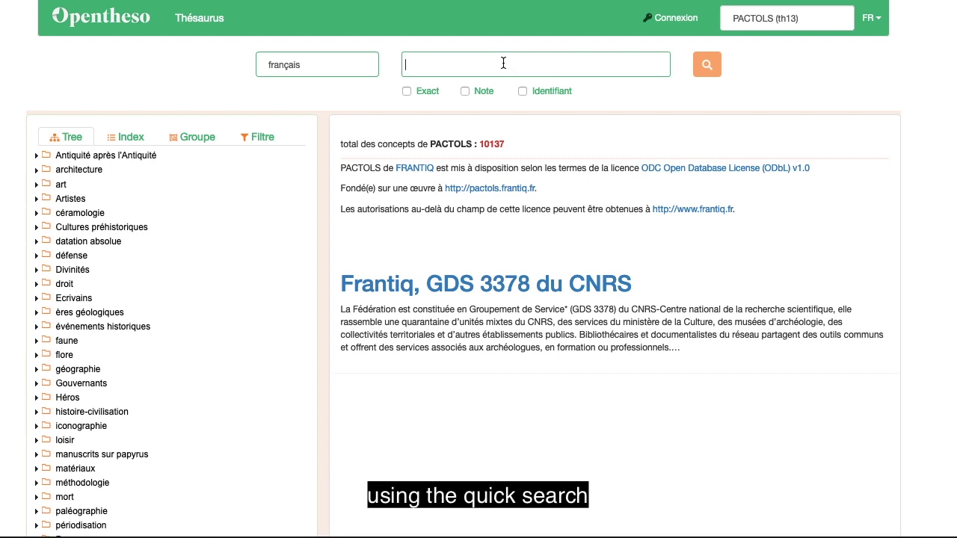
{"action": "type", "text": "vases"}
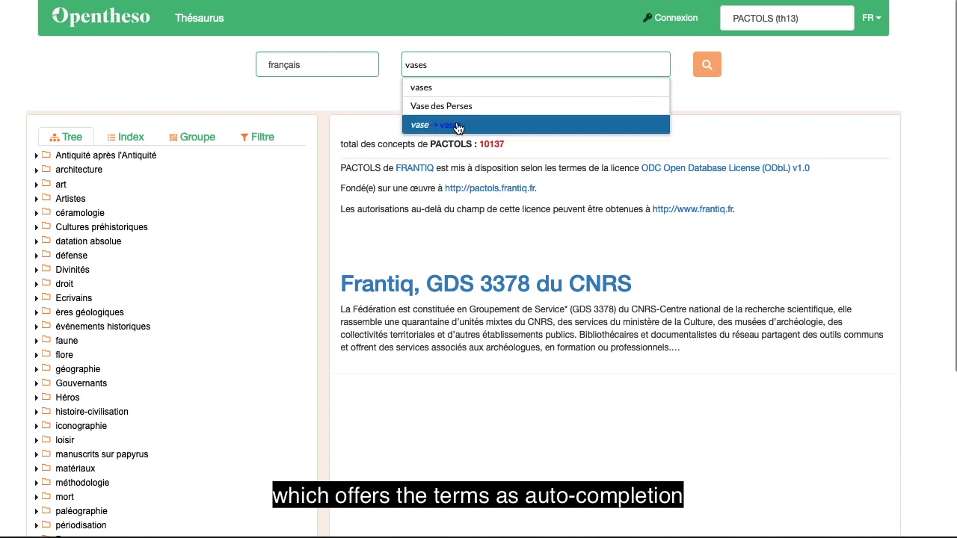
{"action": "left_click", "coordinate": [448, 107]}
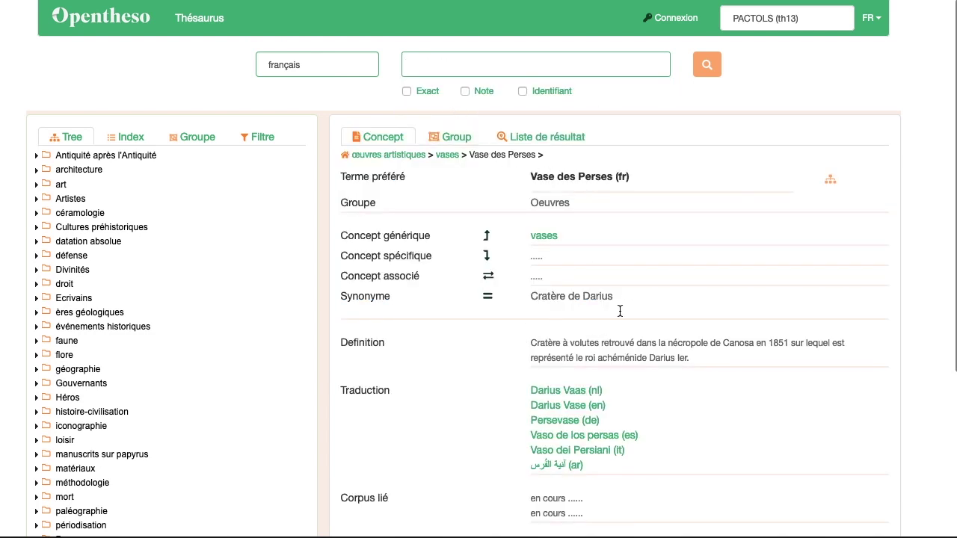
- Run a full search for amphore and open amphore africaine from the results
{"action": "type", "text": "a"}
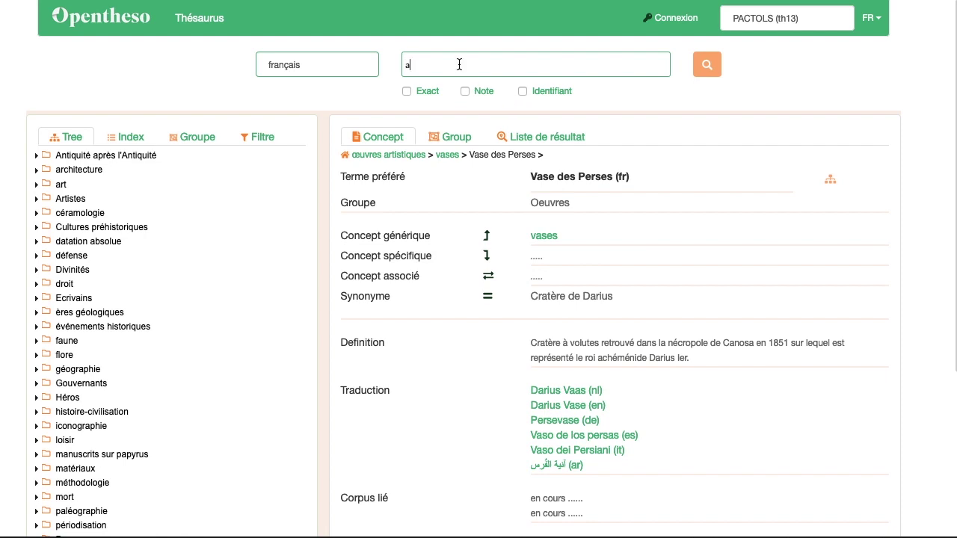
{"action": "type", "text": "mphore"}
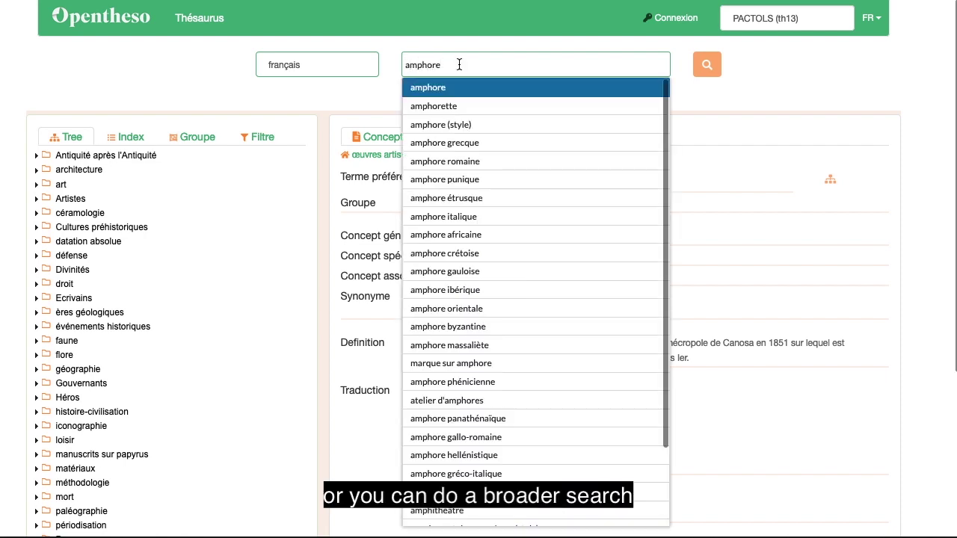
{"action": "left_click", "coordinate": [714, 75]}
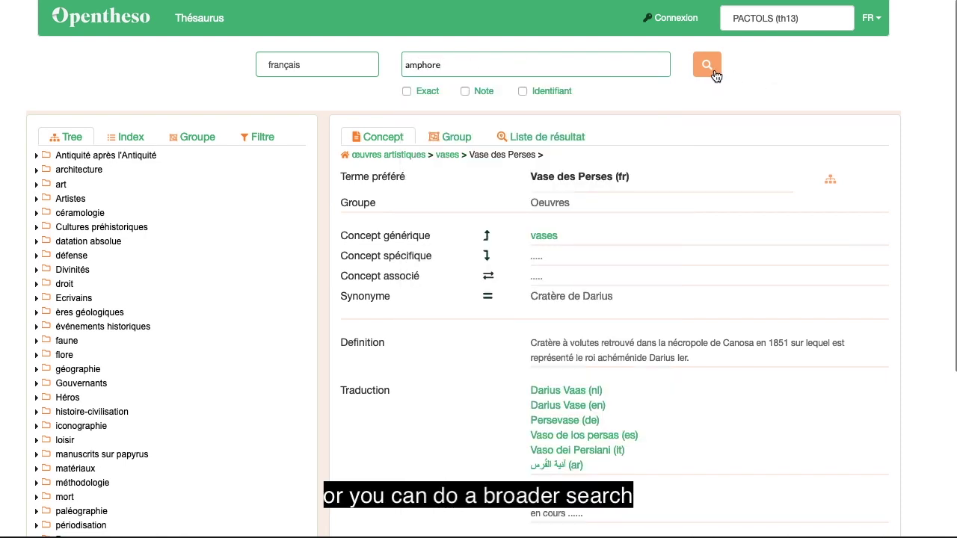
{"action": "scroll", "coordinate": [518, 254], "scroll_direction": "down", "scroll_amount": 6}
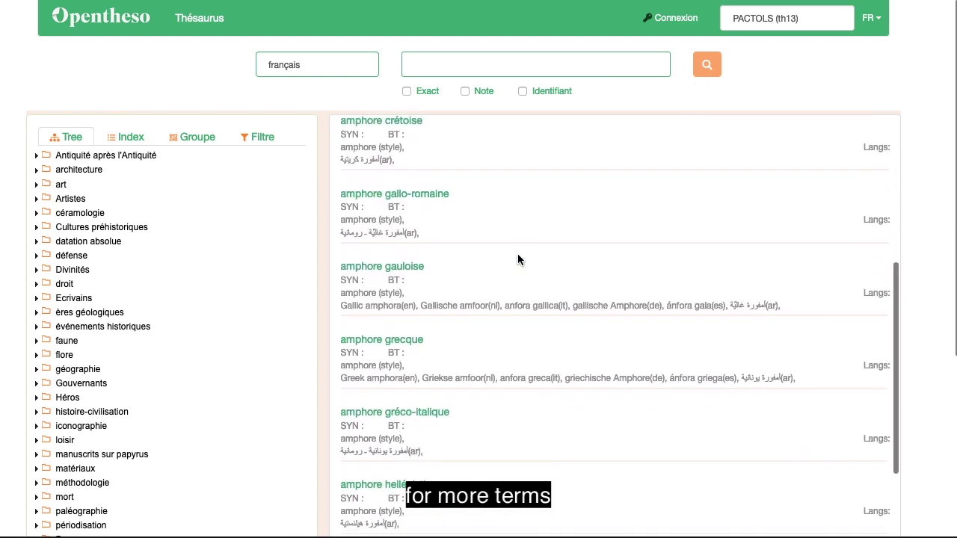
{"action": "scroll", "coordinate": [516, 265], "scroll_direction": "up", "scroll_amount": 4}
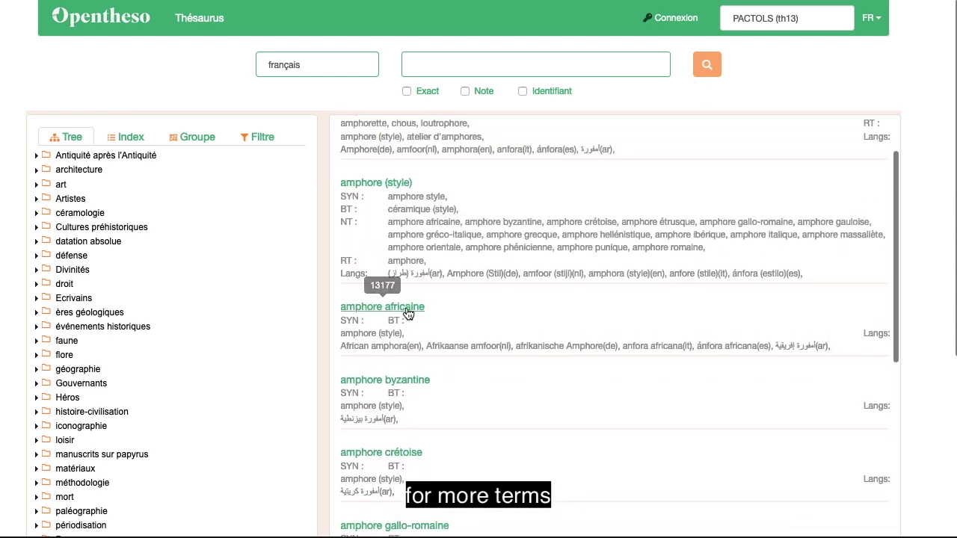
{"action": "left_click", "coordinate": [412, 310]}
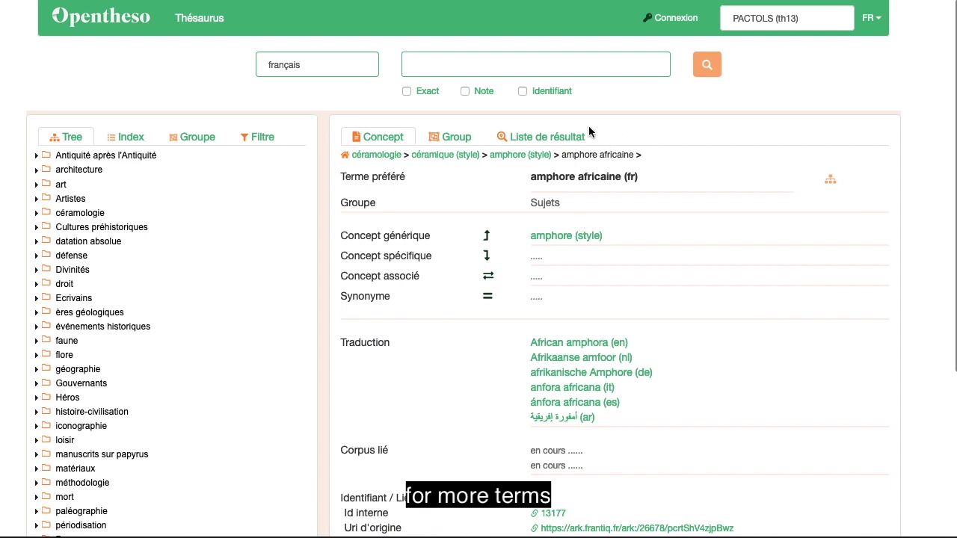
- Return to the amphore result list and open the concept amphore gallo-romaine
{"action": "left_click", "coordinate": [549, 142]}
{"action": "scroll", "coordinate": [471, 324], "scroll_direction": "down", "scroll_amount": 4}
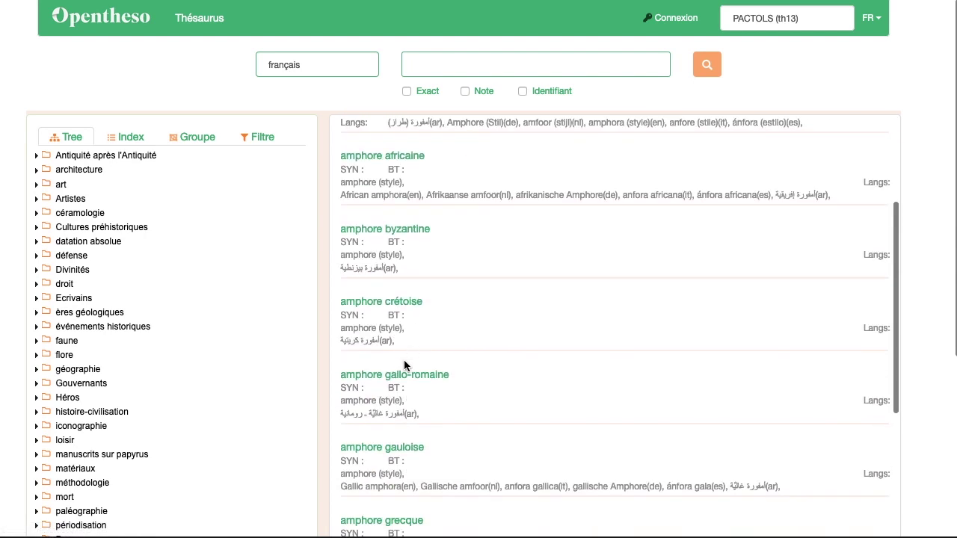
{"action": "left_click", "coordinate": [395, 376]}
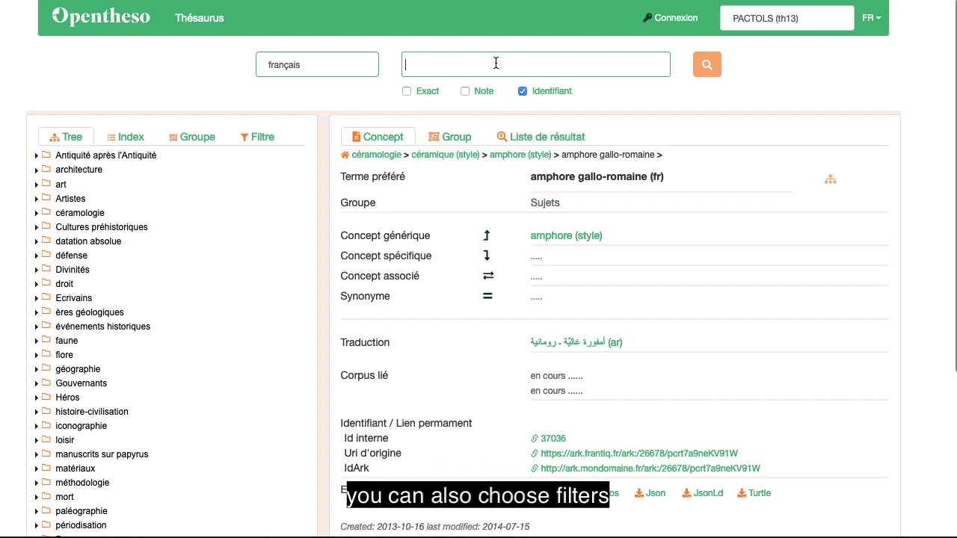
- Search for concept 15335 with the Identifiant filter enabled, then disable the filter
{"action": "type", "text": "15"}
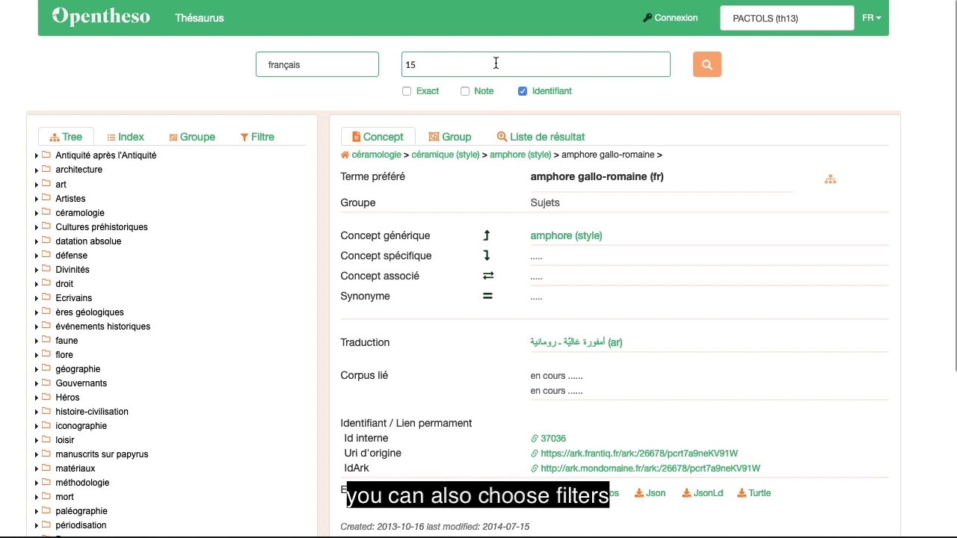
{"action": "type", "text": "335"}
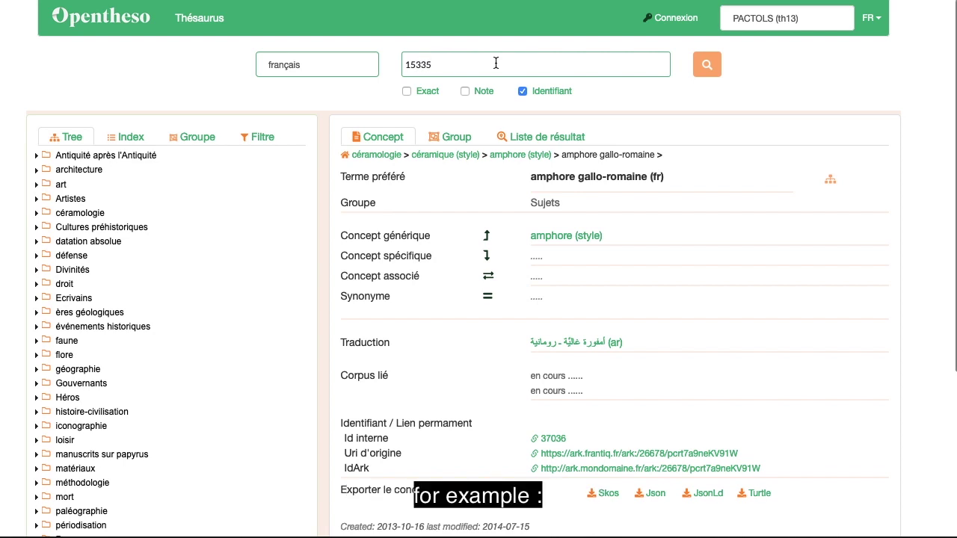
{"action": "left_click", "coordinate": [709, 64]}
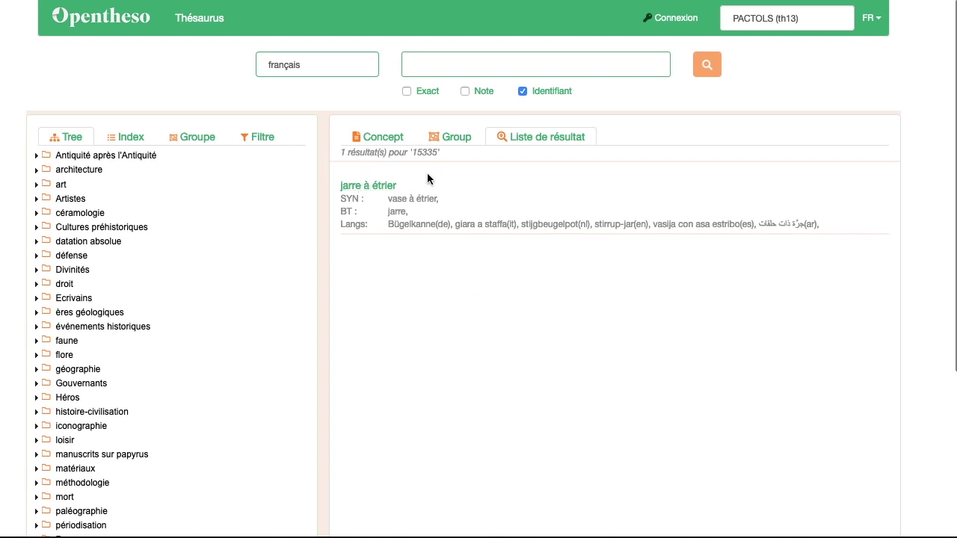
{"action": "left_click", "coordinate": [523, 91]}
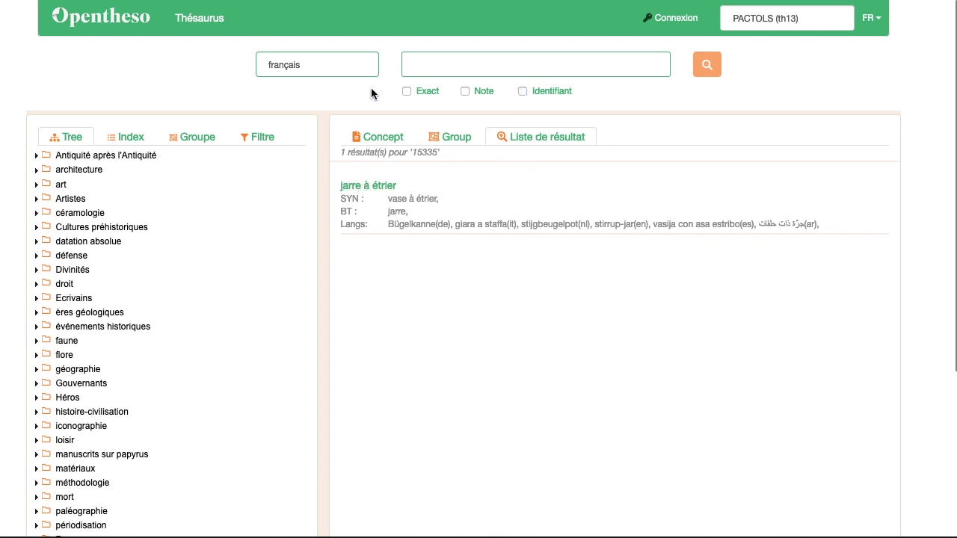
- Switch the thesaurus language to anglais, search for ampho and open the suggested concept amphora
{"action": "left_click", "coordinate": [306, 65]}
{"action": "left_click", "coordinate": [305, 24]}
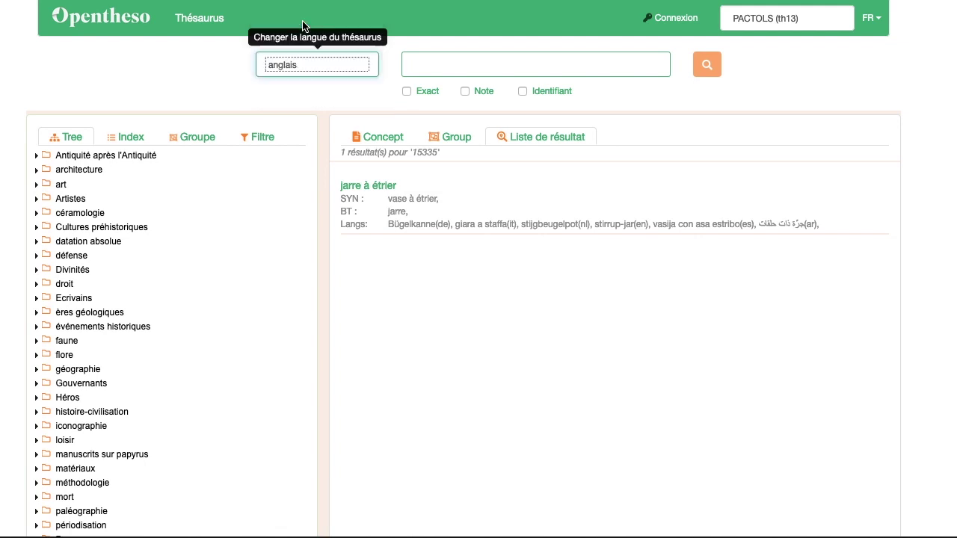
{"action": "left_click", "coordinate": [452, 57]}
{"action": "type", "text": "a"}
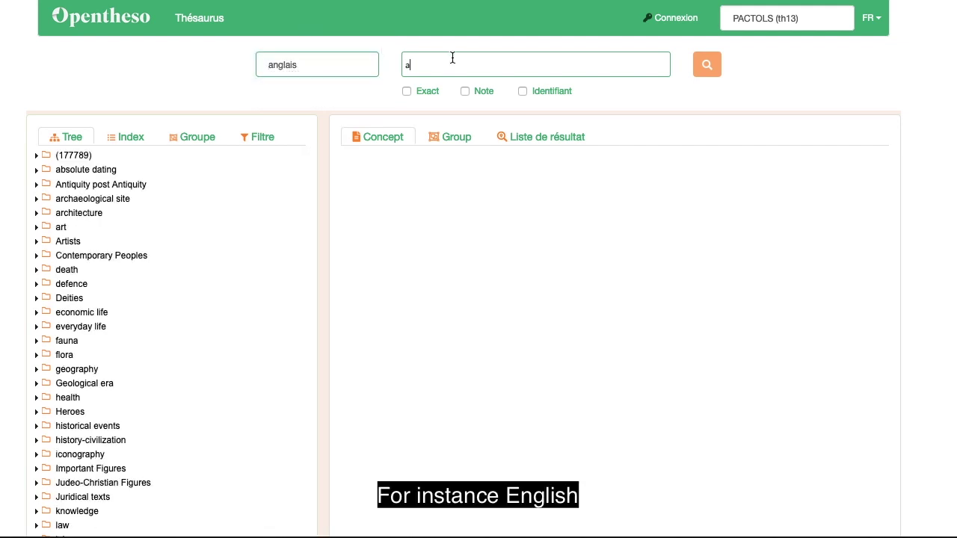
{"action": "type", "text": "mpho"}
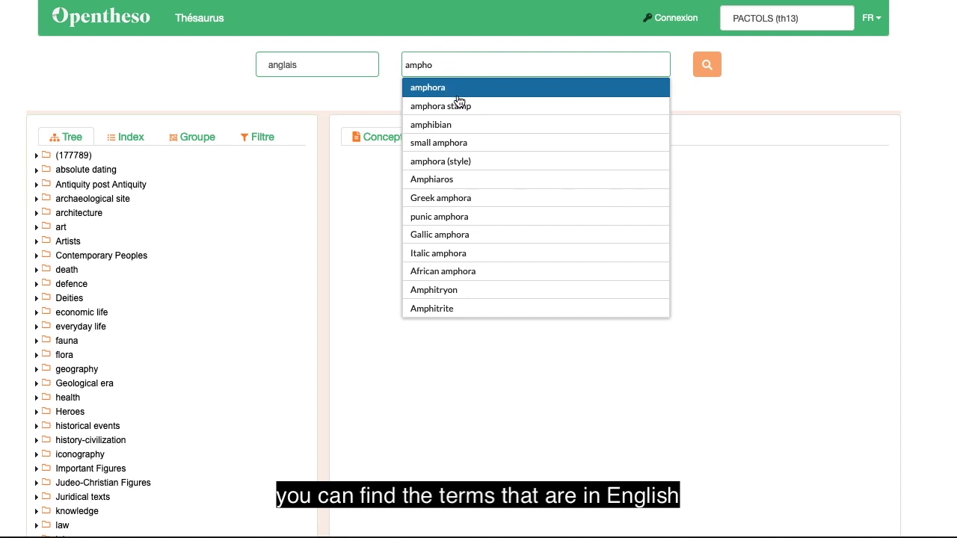
{"action": "left_click", "coordinate": [442, 86]}
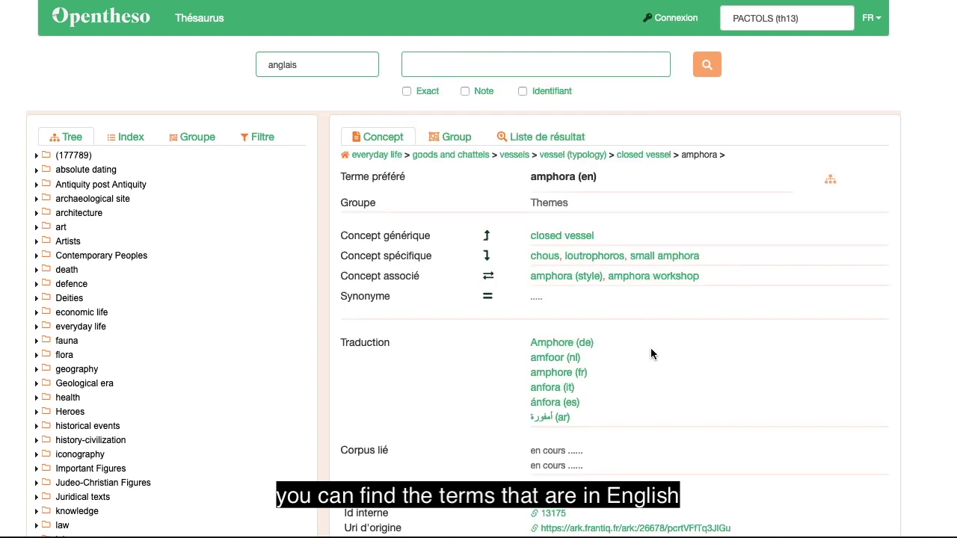
- Search the alphabetical index for terms beginning with ampho and select amphora
{"action": "left_click", "coordinate": [131, 137]}
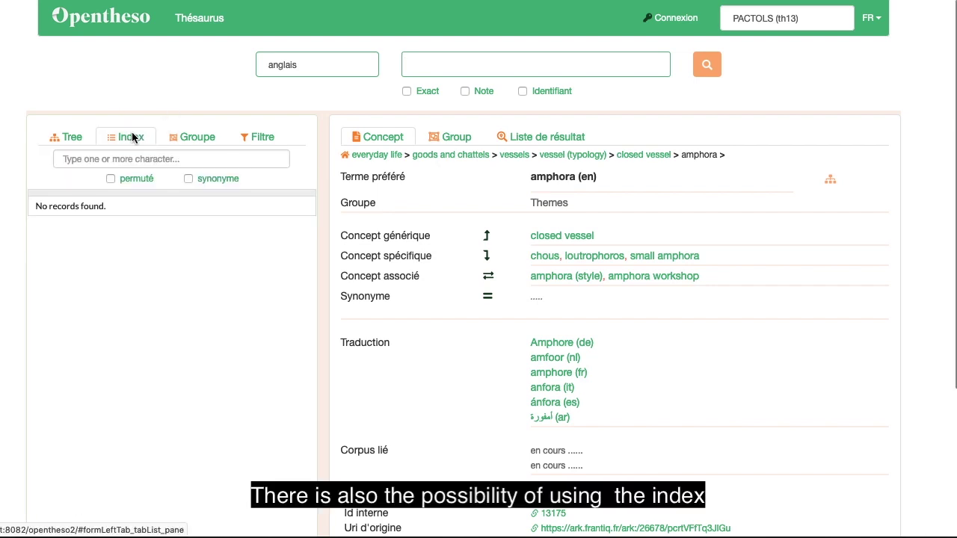
{"action": "left_click", "coordinate": [143, 158]}
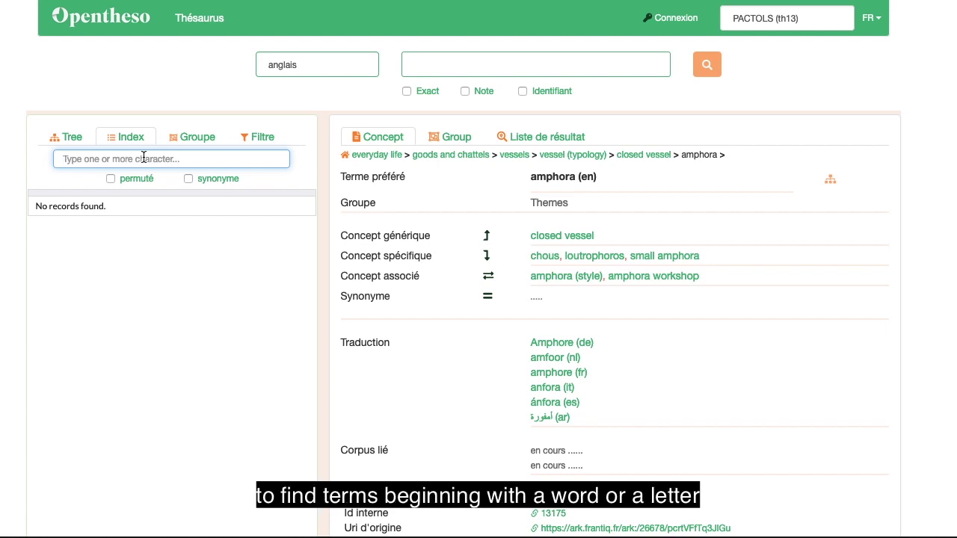
{"action": "type", "text": "ampho"}
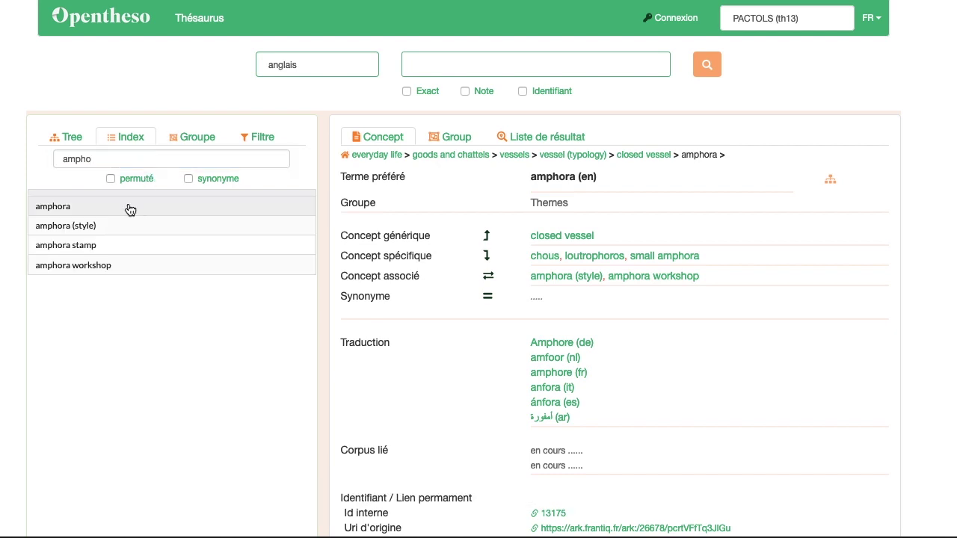
{"action": "left_click", "coordinate": [90, 208]}
- Replace the index search term with stamp, run the search and enable the permuté option
{"action": "left_click", "coordinate": [106, 154]}
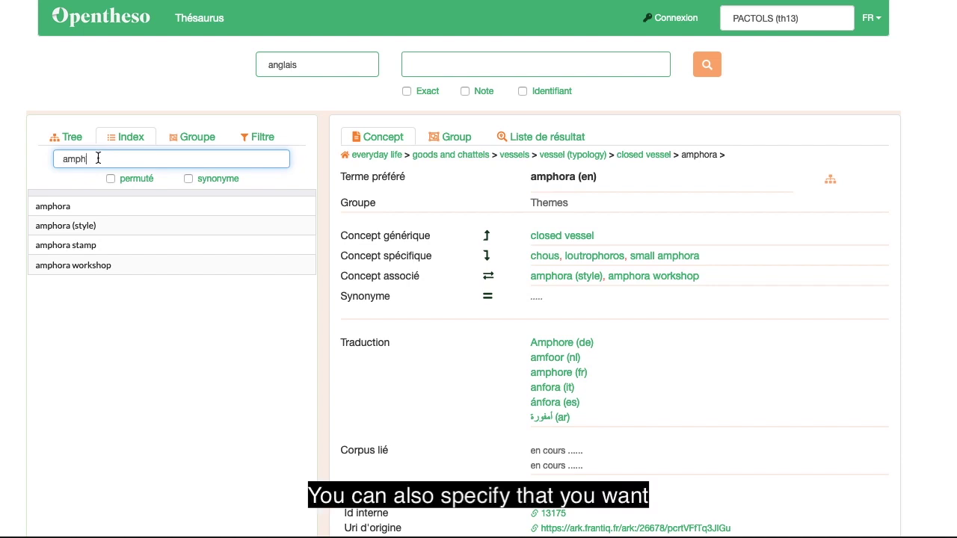
{"action": "key", "text": "BackSpace"}
{"action": "key", "text": "BackSpace"}
{"action": "key", "text": "BackSpace"}
{"action": "left_click", "coordinate": [113, 180]}
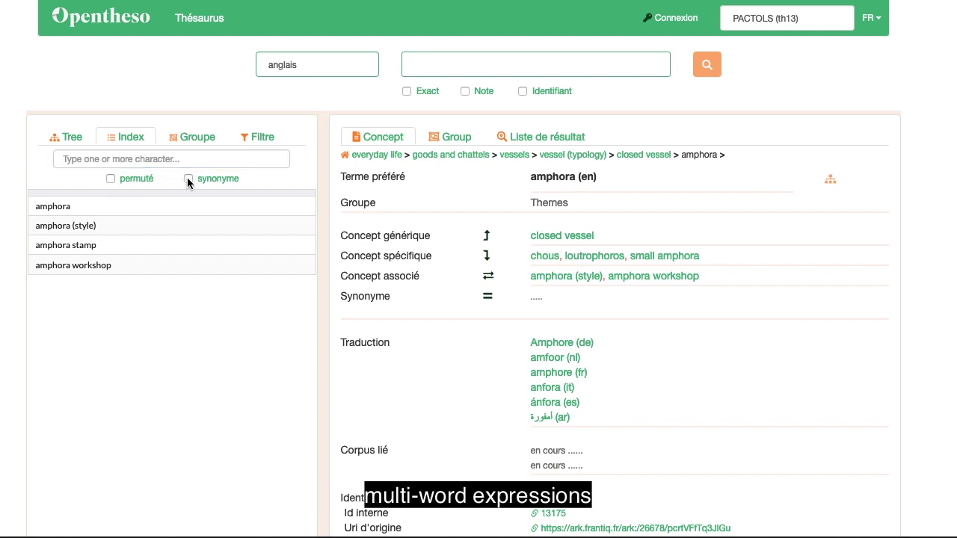
{"action": "left_click", "coordinate": [98, 253]}
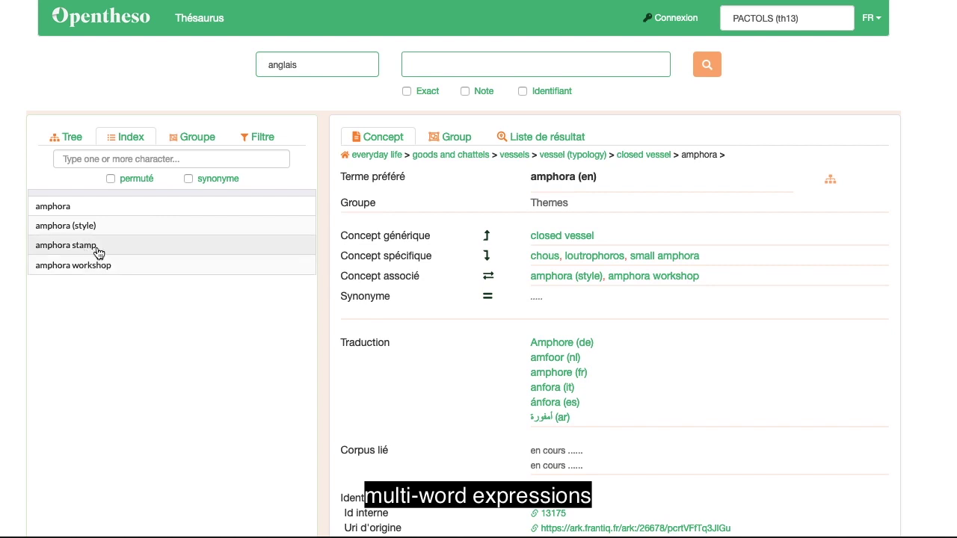
{"action": "left_click", "coordinate": [89, 158]}
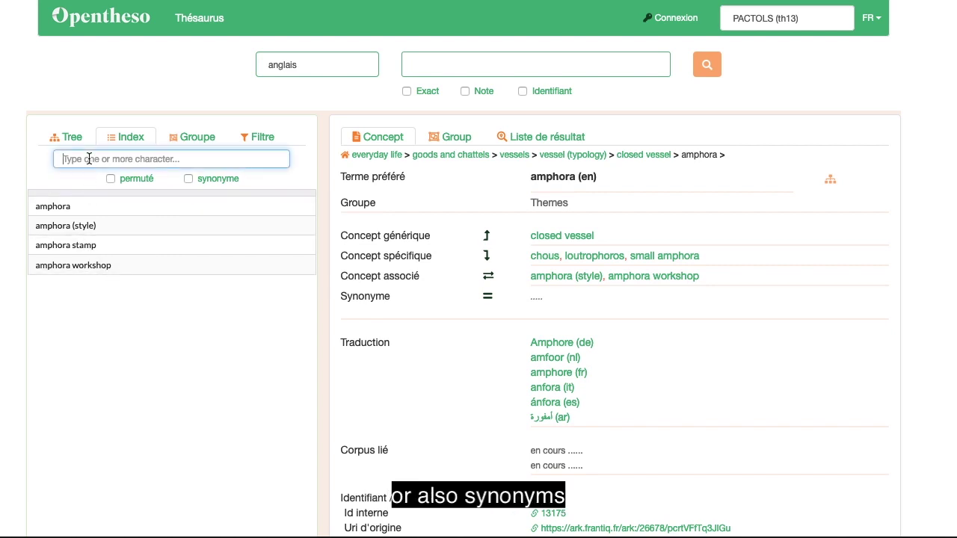
{"action": "type", "text": "stamp"}
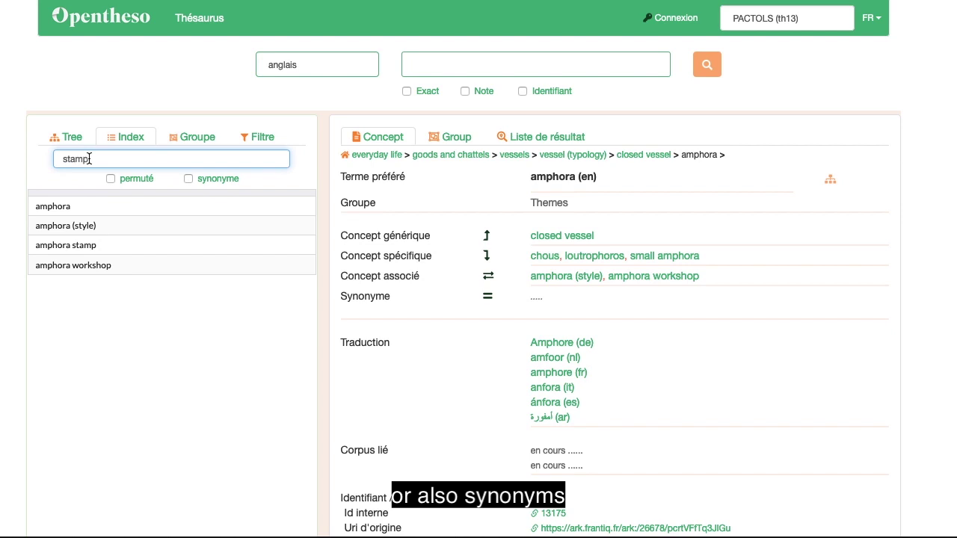
{"action": "key", "text": "Return"}
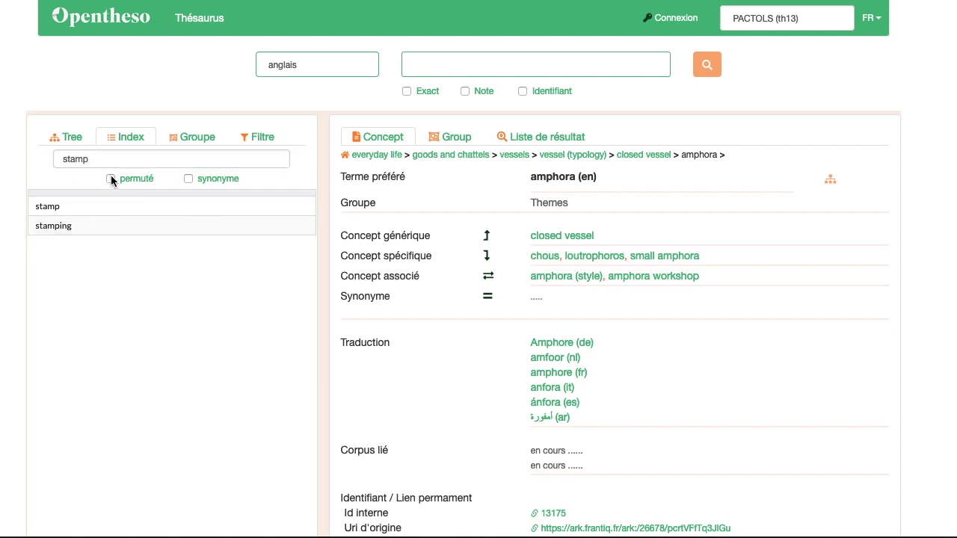
{"action": "left_click", "coordinate": [111, 179]}
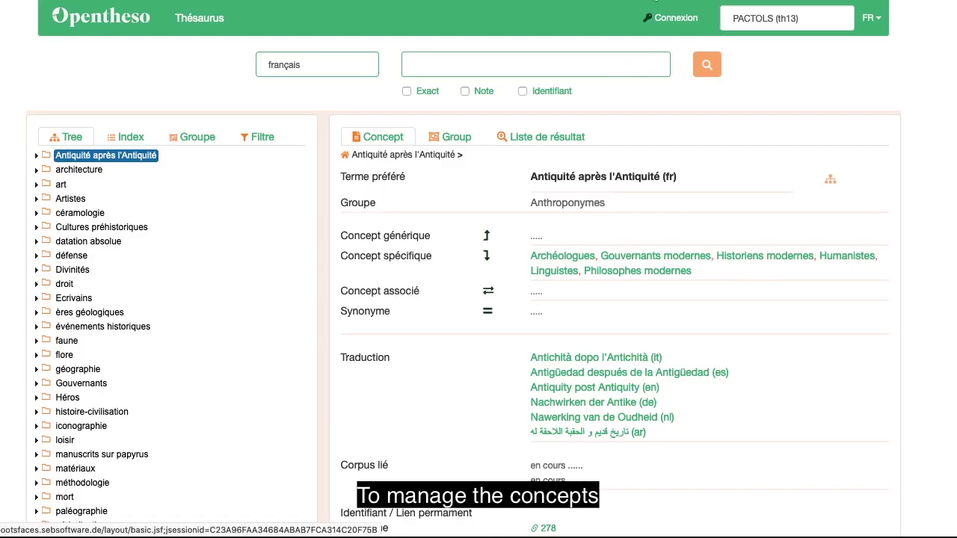
- Log in with a saved administrator account, filling in its username and password
{"action": "left_click", "coordinate": [679, 24]}
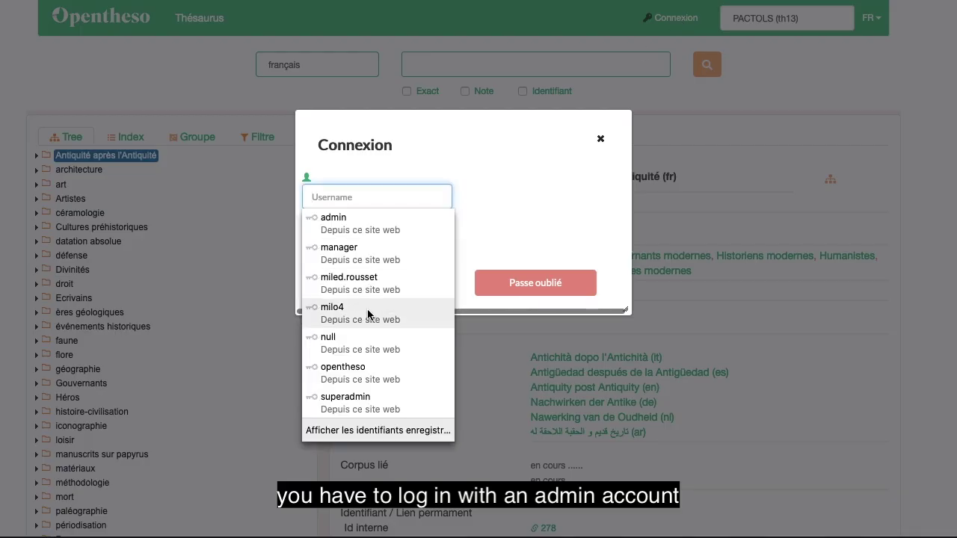
{"action": "left_click", "coordinate": [349, 278]}
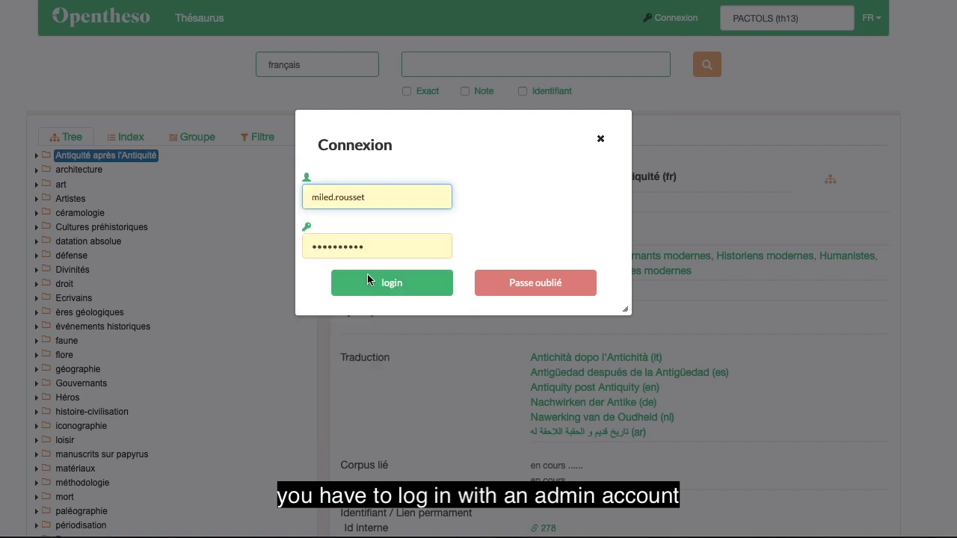
{"action": "left_click", "coordinate": [397, 282]}
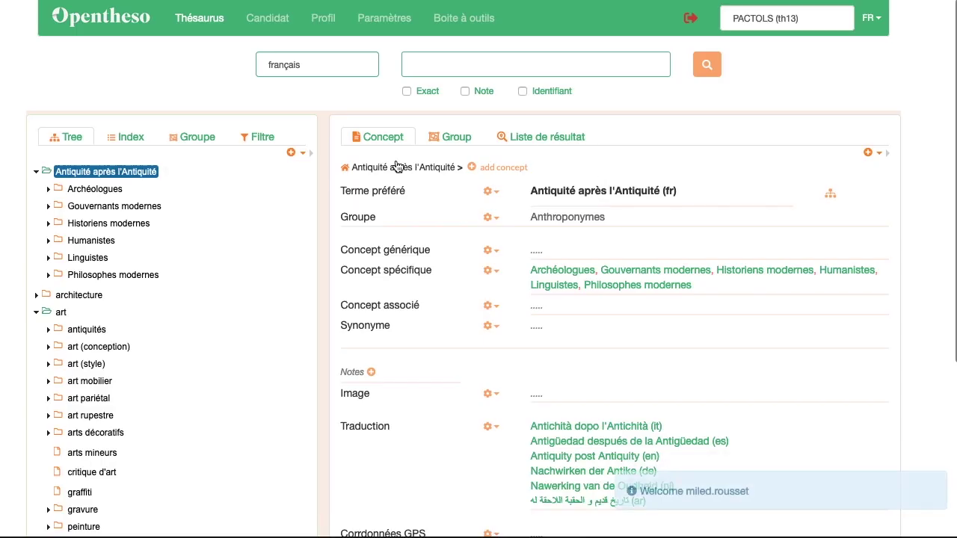
- Examine the management options offered for the tree and for the concept Antiquité après l'Antiquité
{"action": "left_click", "coordinate": [301, 155]}
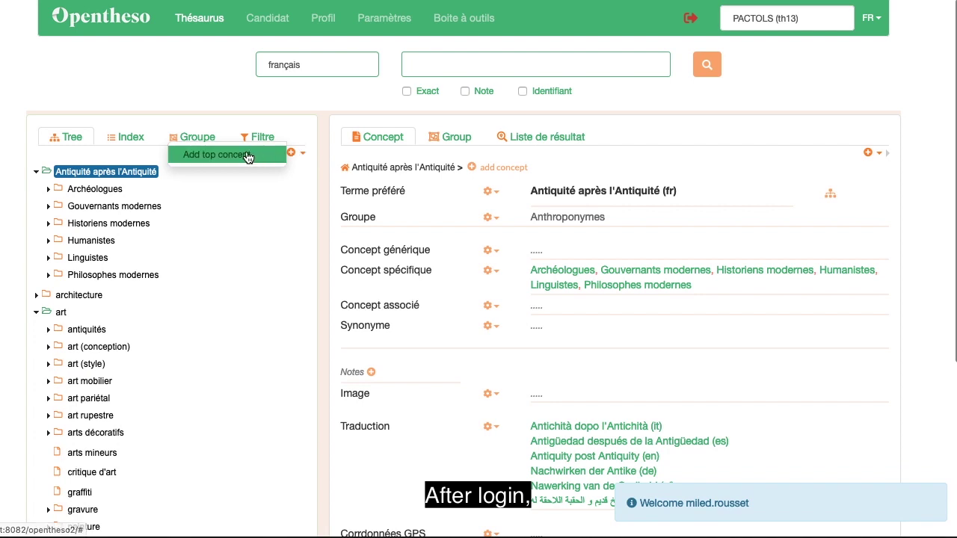
{"action": "scroll", "coordinate": [495, 379], "scroll_direction": "down", "scroll_amount": 3}
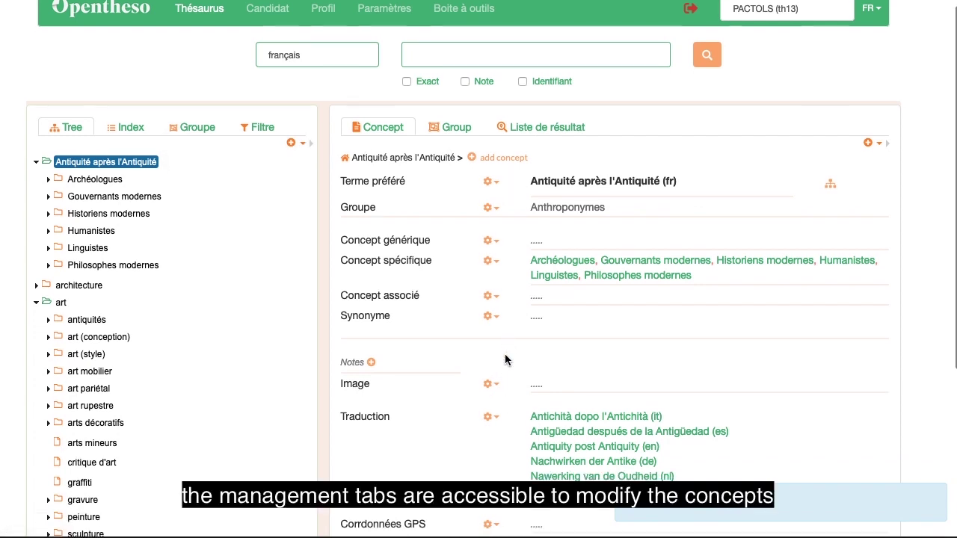
{"action": "left_click", "coordinate": [490, 245]}
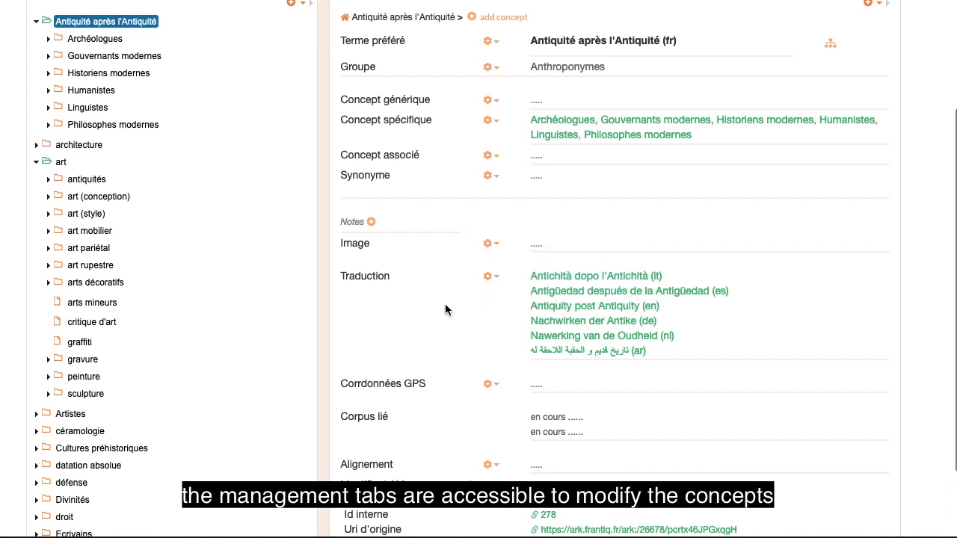
{"action": "scroll", "coordinate": [450, 276], "scroll_direction": "up", "scroll_amount": 3}
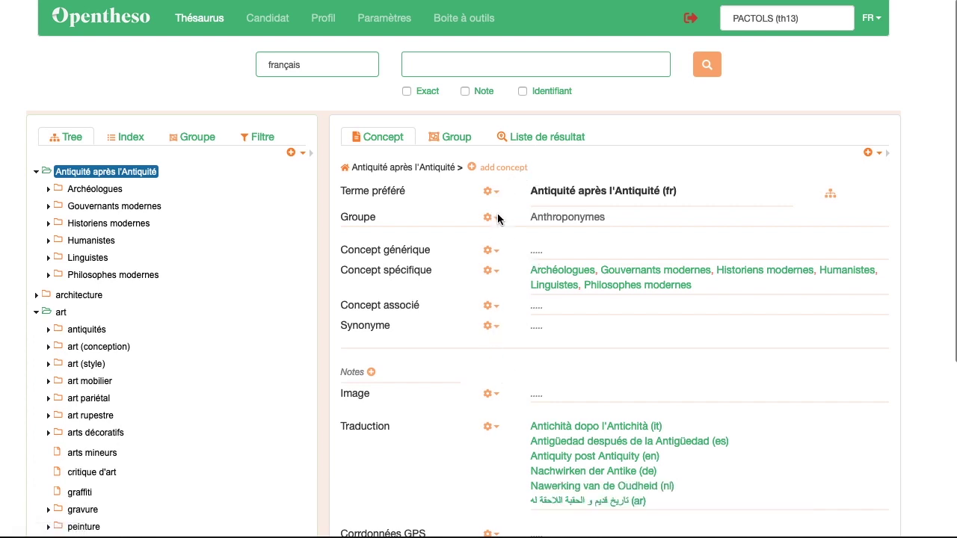
- Create a top concept named France in the Lieux collection
{"action": "left_click", "coordinate": [302, 154]}
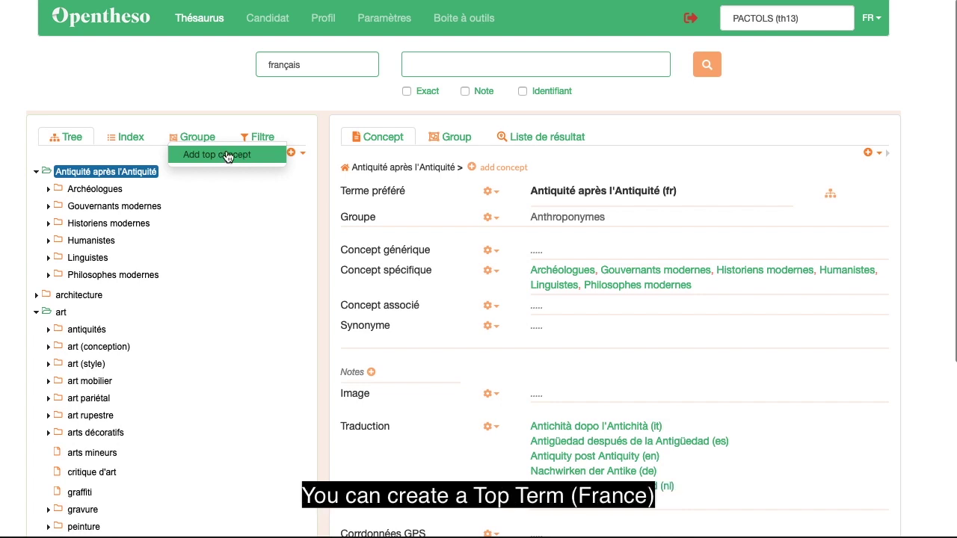
{"action": "left_click", "coordinate": [228, 157]}
{"action": "left_click", "coordinate": [323, 181]}
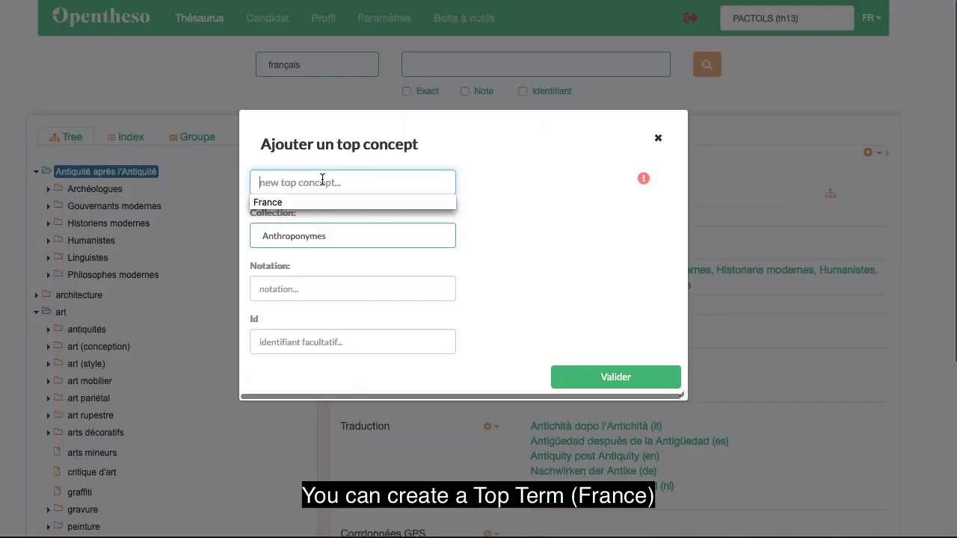
{"action": "left_click", "coordinate": [282, 204]}
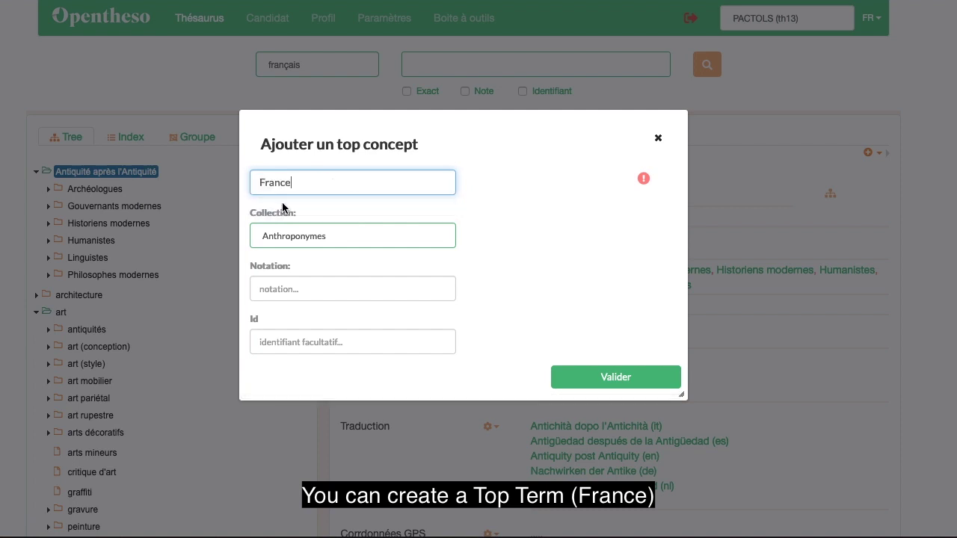
{"action": "left_click", "coordinate": [322, 235]}
{"action": "left_click", "coordinate": [322, 235]}
{"action": "left_click", "coordinate": [301, 236]}
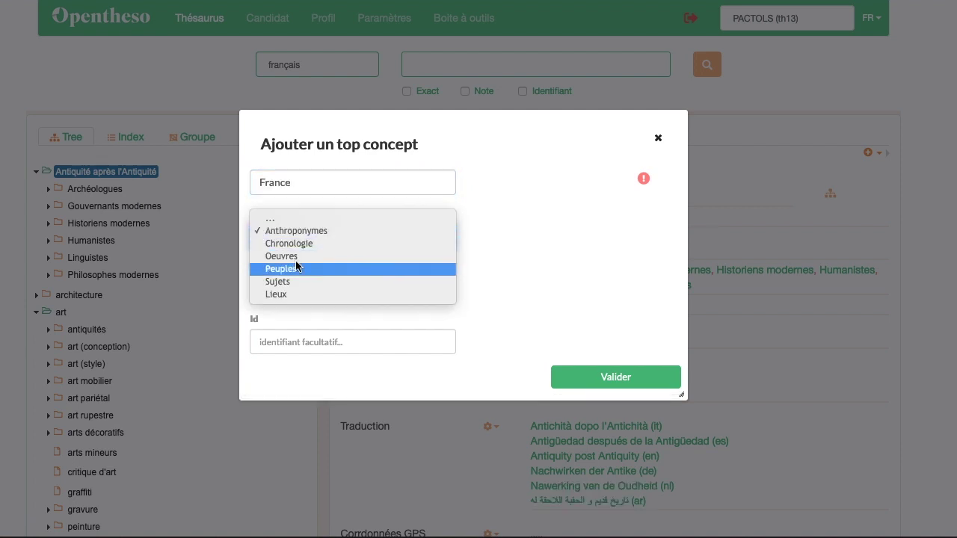
{"action": "left_click", "coordinate": [291, 295]}
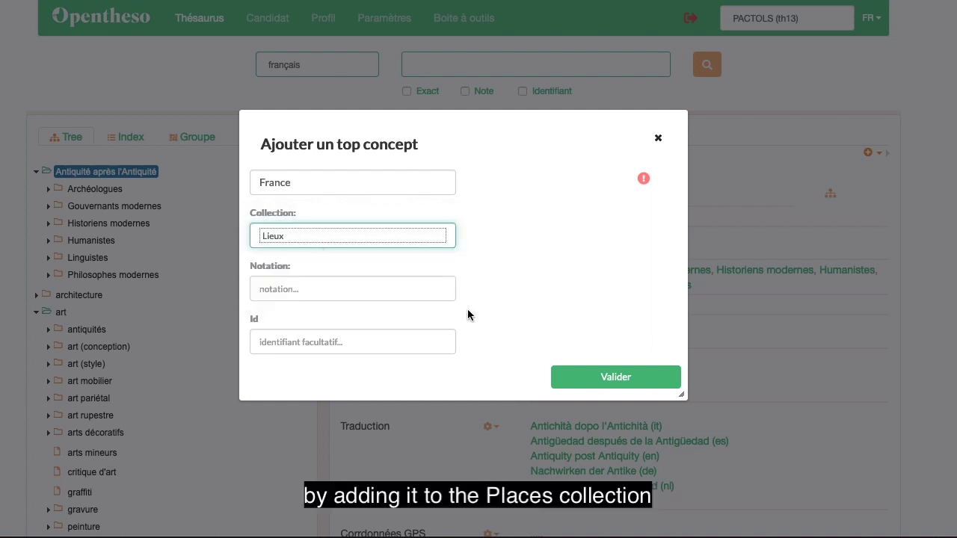
{"action": "left_click", "coordinate": [623, 378]}
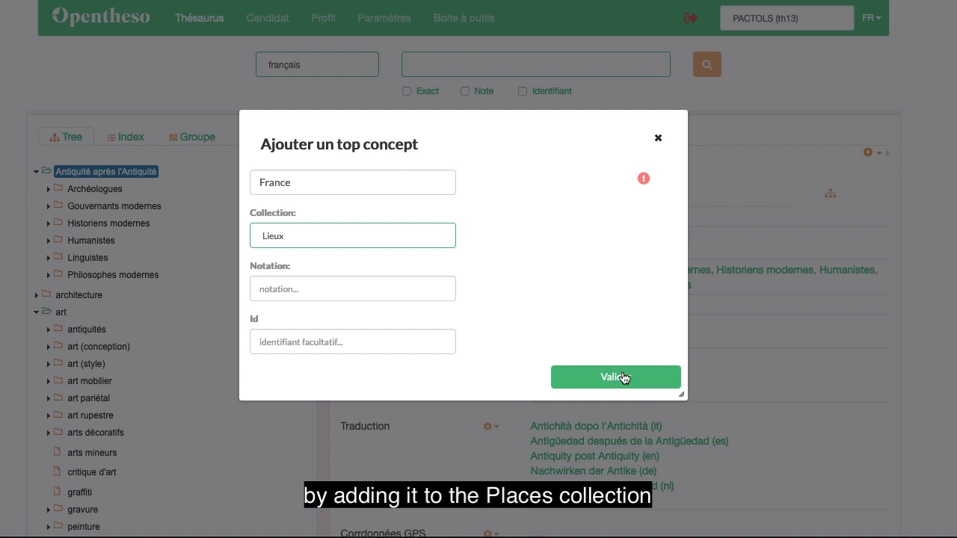
- Locate the France concept at the end of the tree and review its breadcrumb trail
{"action": "scroll", "coordinate": [238, 239], "scroll_direction": "down", "scroll_amount": 10}
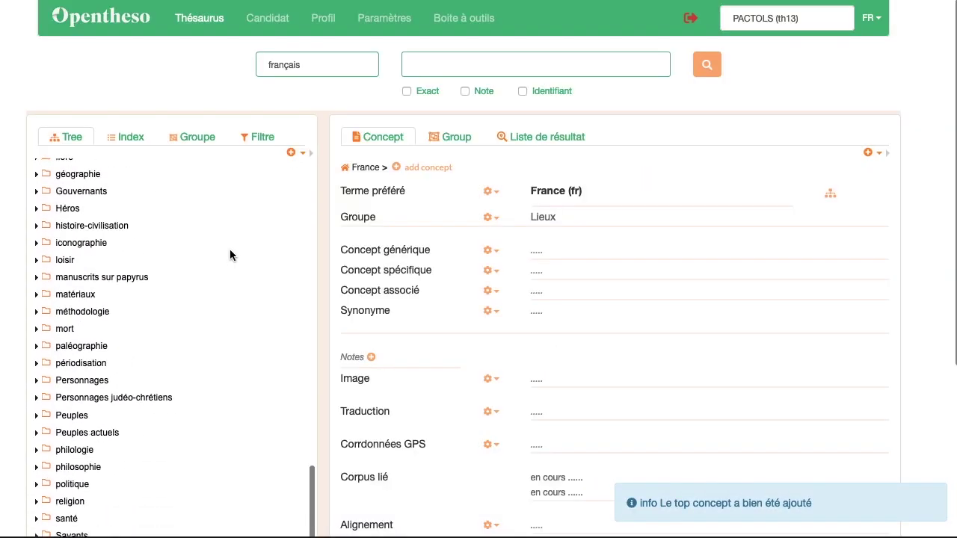
{"action": "scroll", "coordinate": [155, 429], "scroll_direction": "down", "scroll_amount": 5}
{"action": "left_click", "coordinate": [69, 514]}
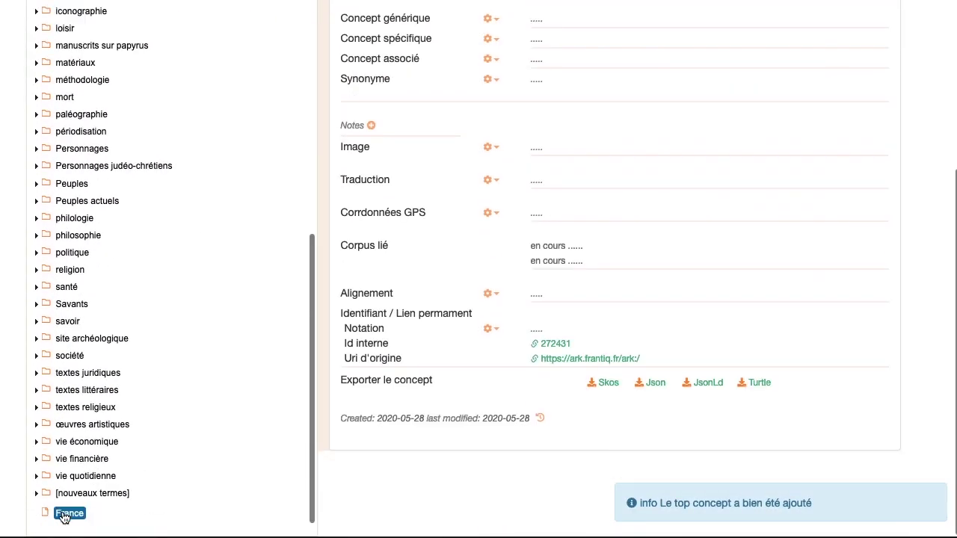
{"action": "scroll", "coordinate": [267, 293], "scroll_direction": "up", "scroll_amount": 5}
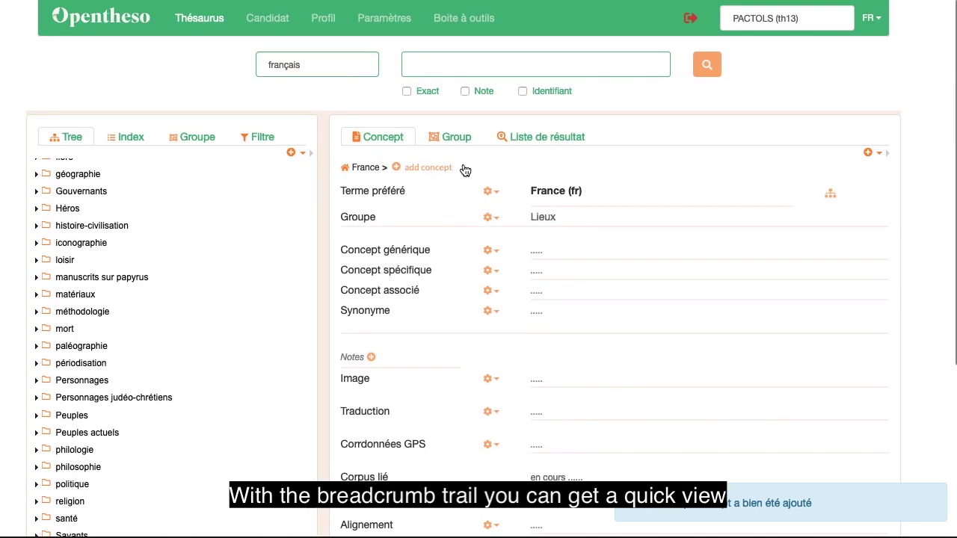
{"action": "left_click_drag", "start_coordinate": [466, 165], "coordinate": [326, 169]}
{"action": "left_click", "coordinate": [481, 165]}
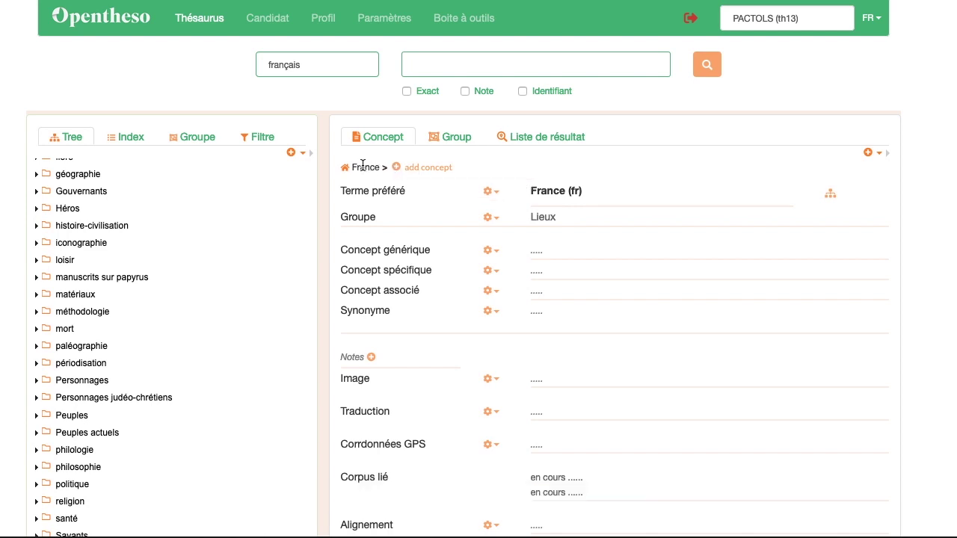
- Add Lyon as a specific concept of France, with the relation Term spécifique (NT) and the collection Lieux
{"action": "left_click", "coordinate": [412, 169]}
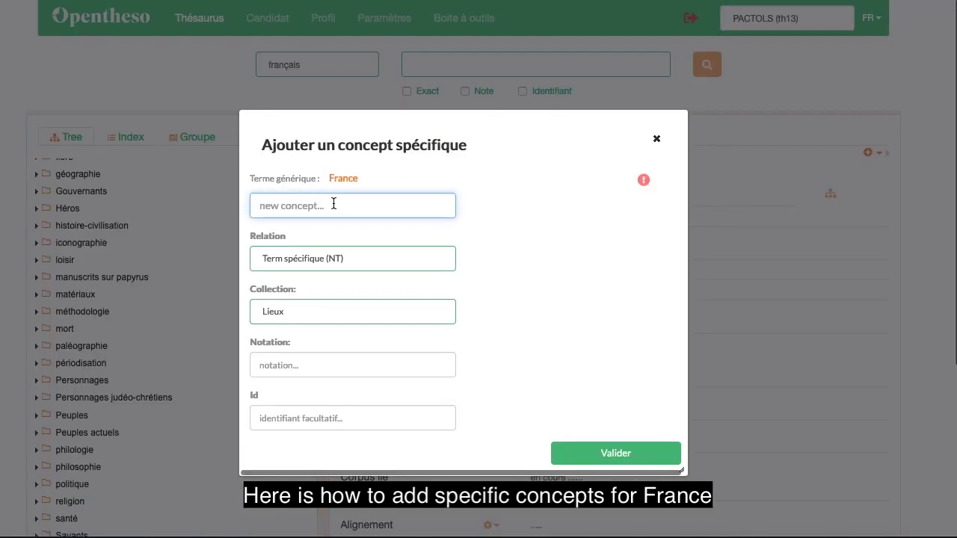
{"action": "left_click", "coordinate": [393, 206]}
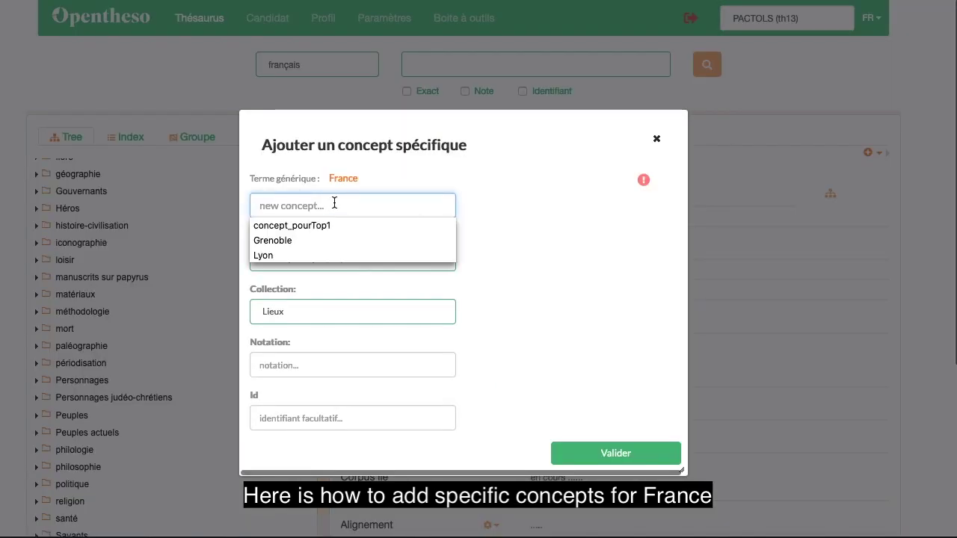
{"action": "left_click", "coordinate": [267, 257]}
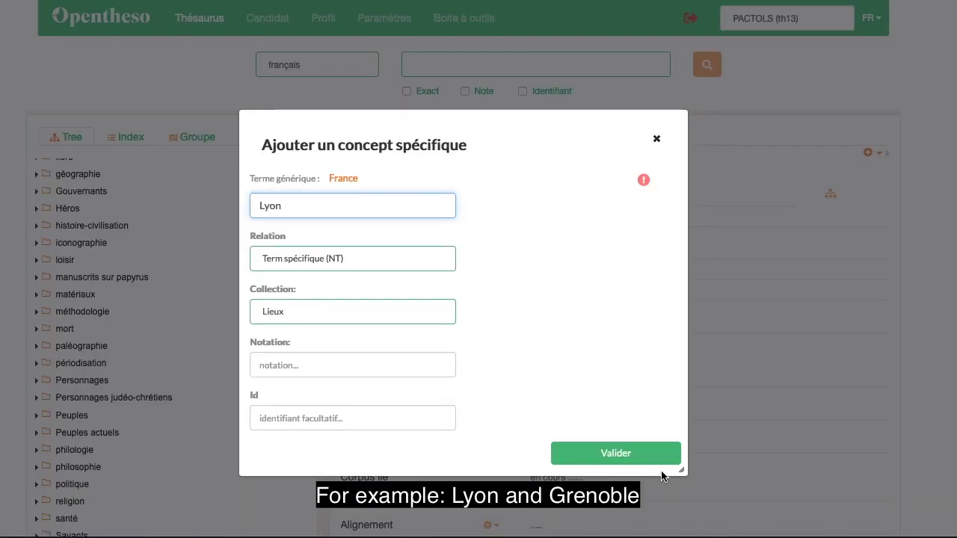
{"action": "left_click", "coordinate": [616, 455]}
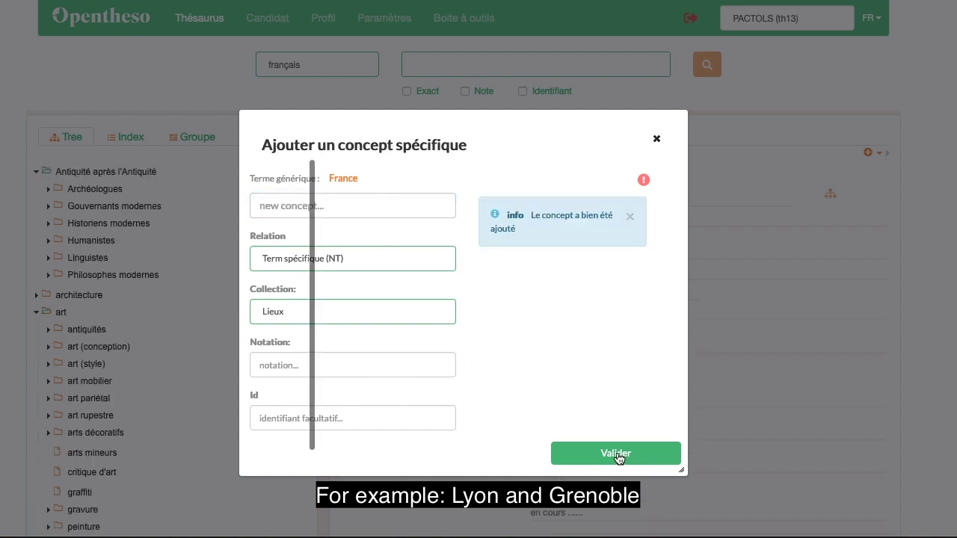
- Add Grenoble as another specific concept of France, with the relation Term spécifique (NT) and the collection Lieux
{"action": "left_click", "coordinate": [294, 205]}
{"action": "left_click", "coordinate": [287, 254]}
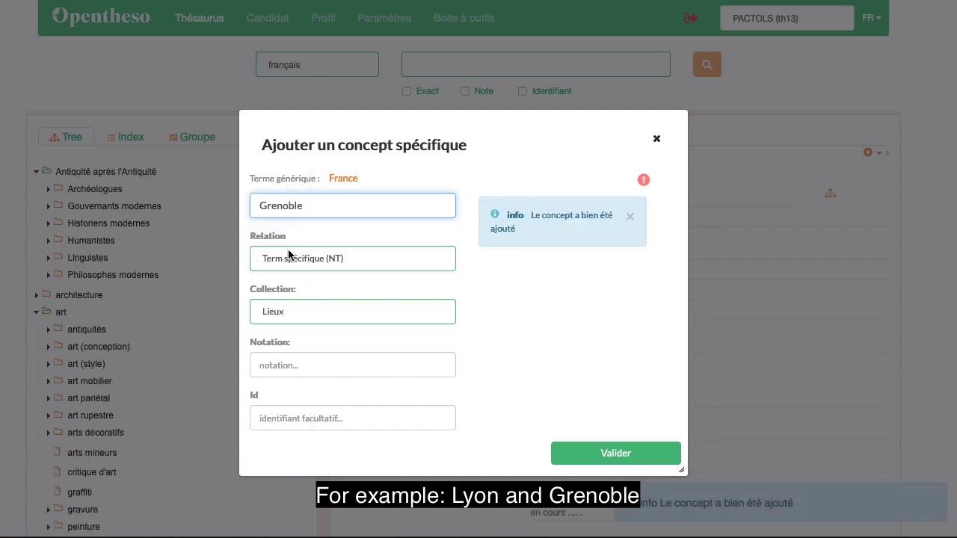
{"action": "left_click", "coordinate": [626, 459]}
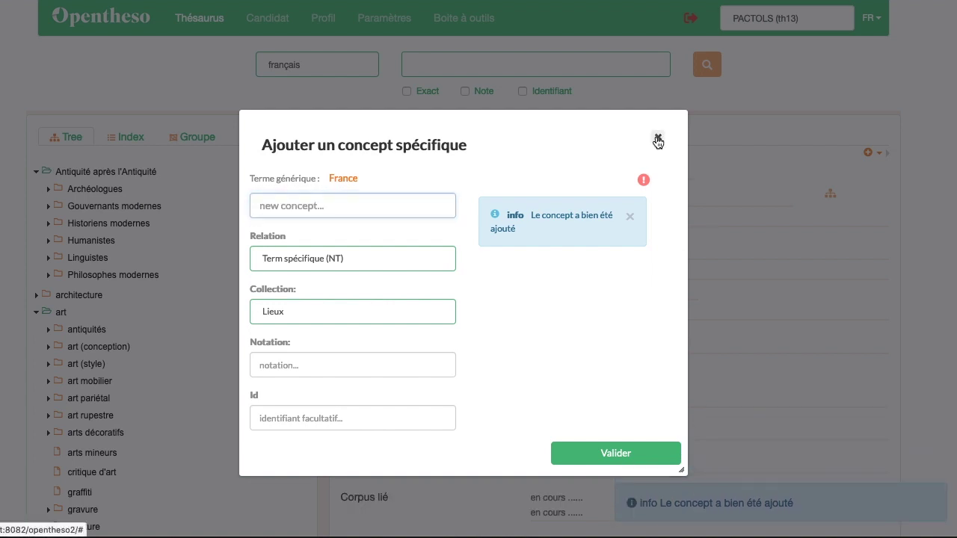
{"action": "left_click", "coordinate": [657, 139]}
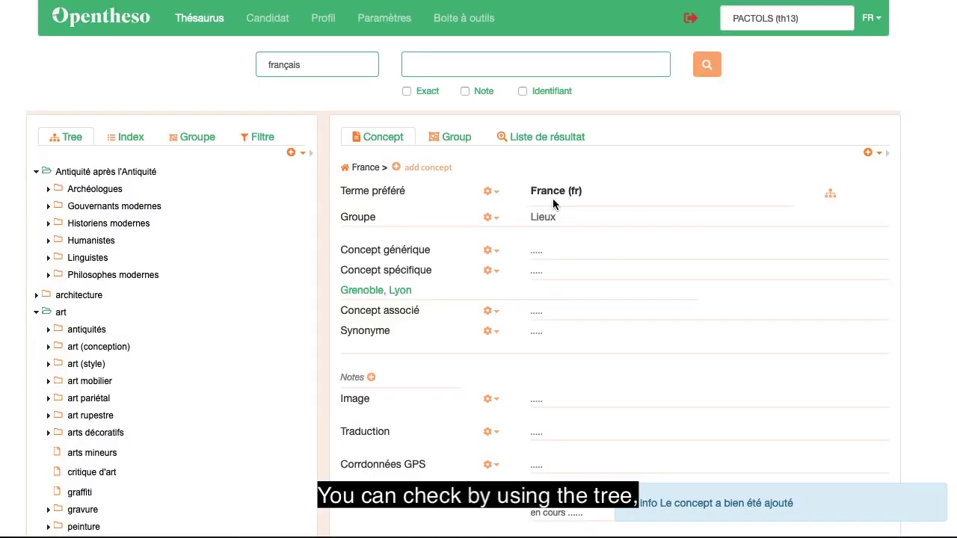
- Check France and its specific concepts, and open the Lyon concept
{"action": "scroll", "coordinate": [202, 345], "scroll_direction": "down", "scroll_amount": 15}
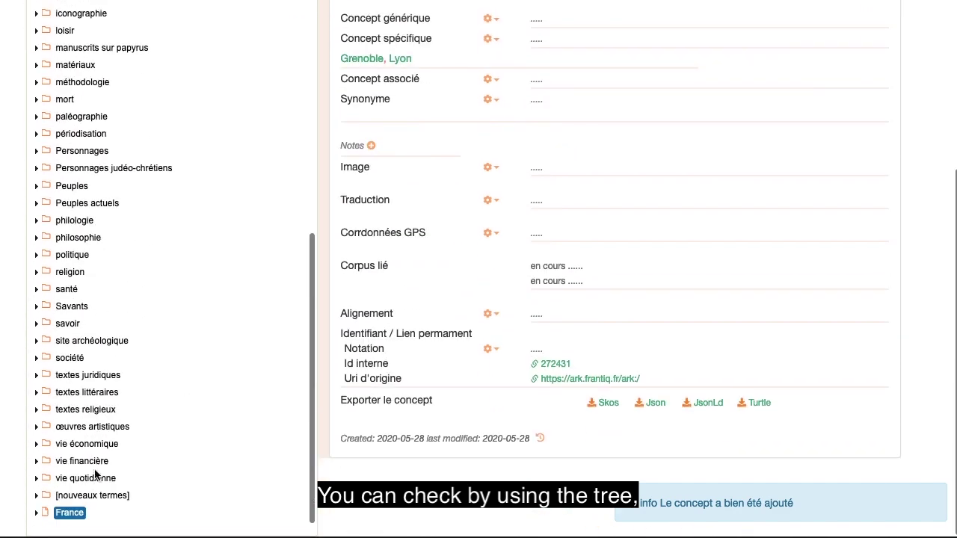
{"action": "scroll", "coordinate": [436, 258], "scroll_direction": "up", "scroll_amount": 5}
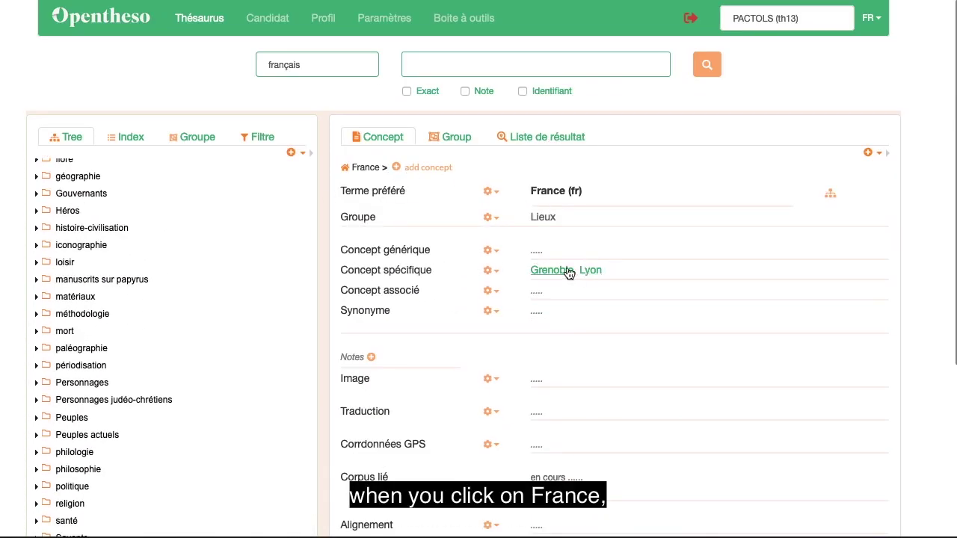
{"action": "left_click", "coordinate": [628, 267]}
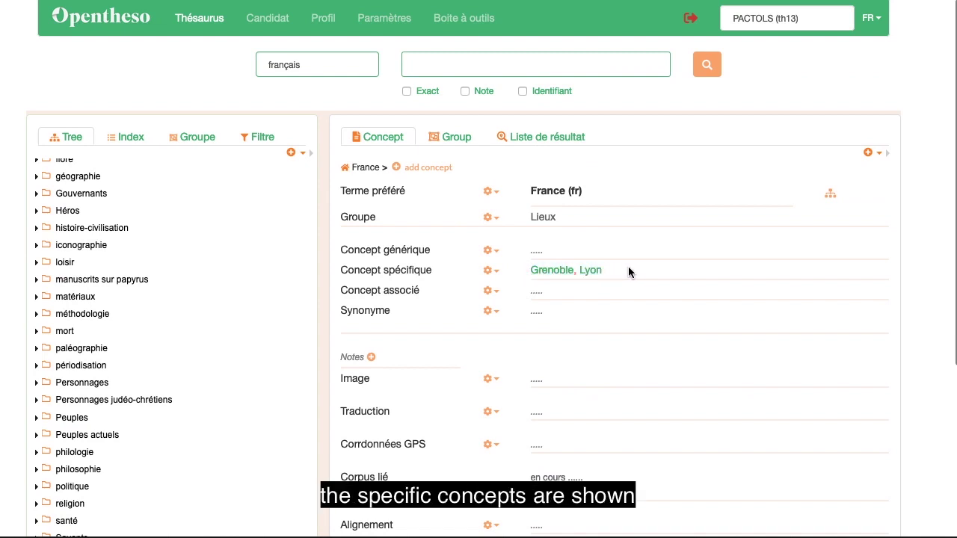
{"action": "left_click", "coordinate": [590, 270]}
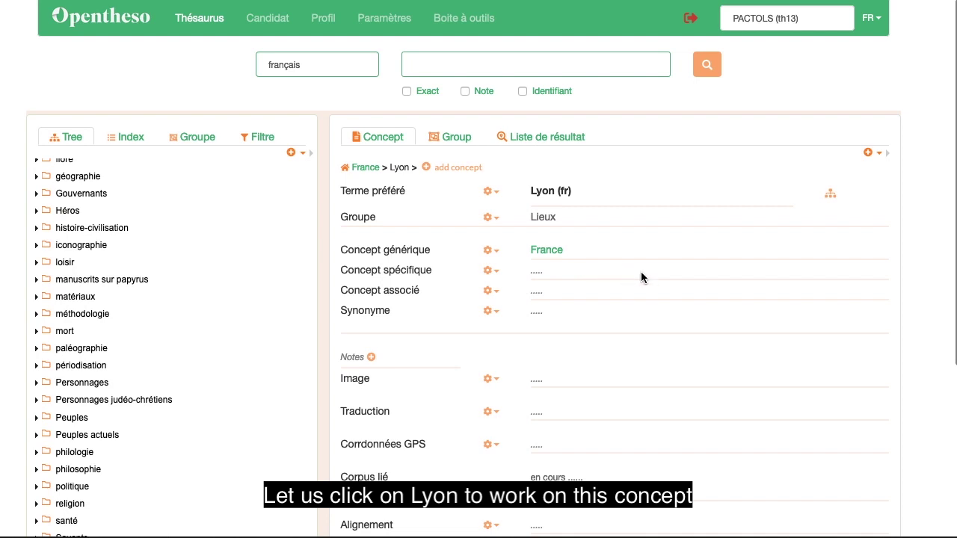
{"action": "left_click_drag", "start_coordinate": [389, 164], "coordinate": [405, 164]}
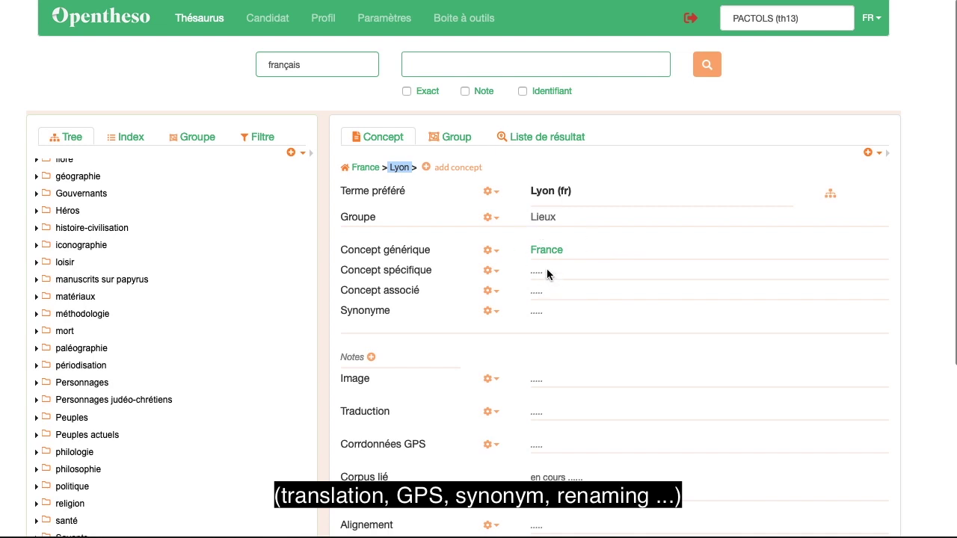
- Examine the management options for Lyon's translations, group and preferred term
{"action": "left_click", "coordinate": [491, 412]}
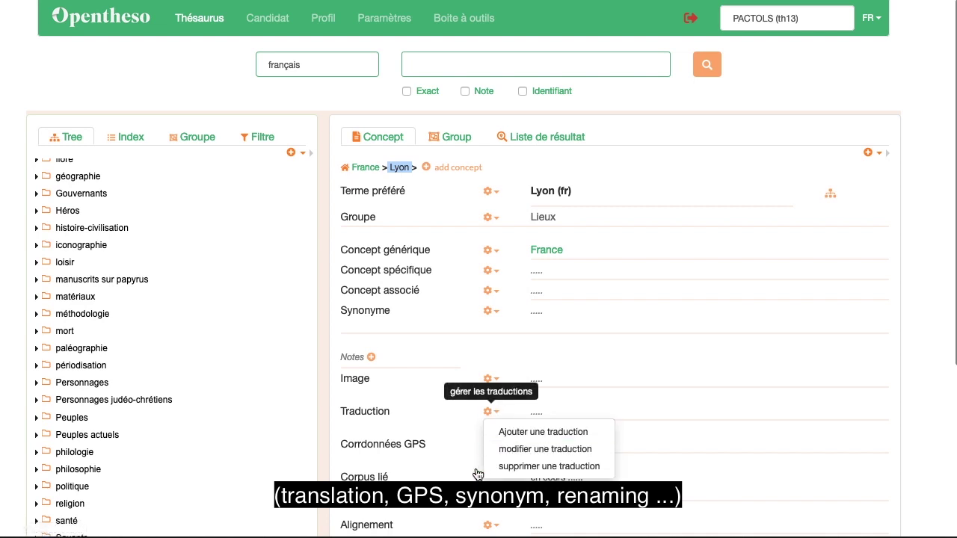
{"action": "left_click", "coordinate": [410, 453]}
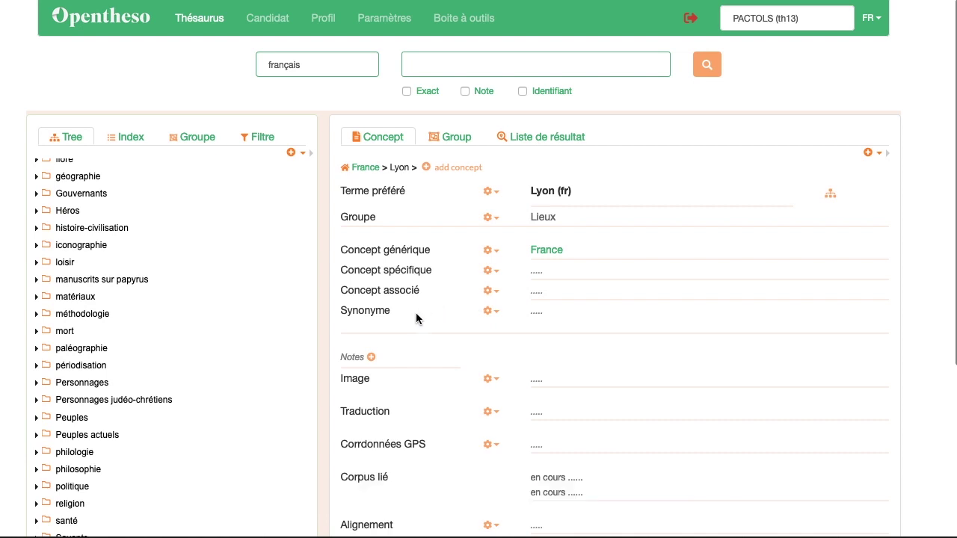
{"action": "left_click", "coordinate": [498, 221]}
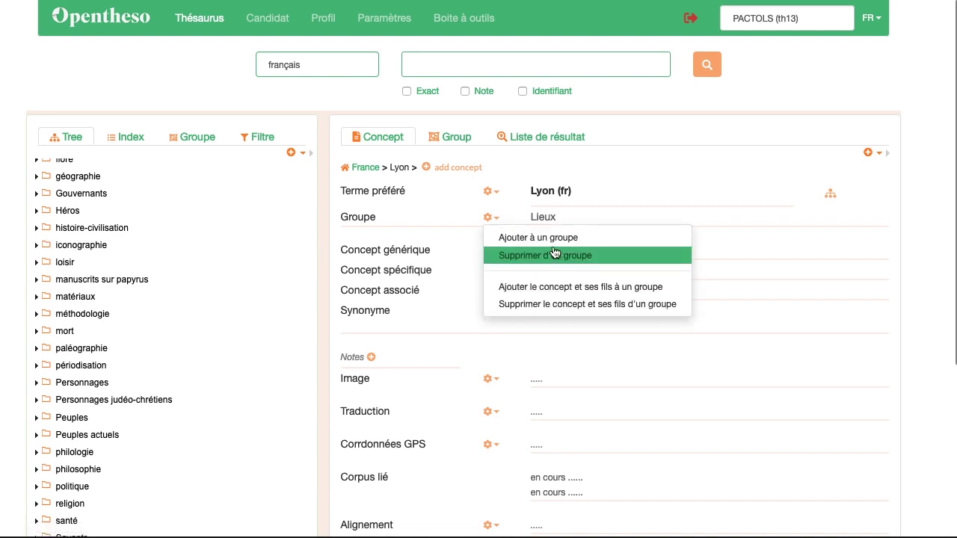
{"action": "left_click", "coordinate": [463, 215]}
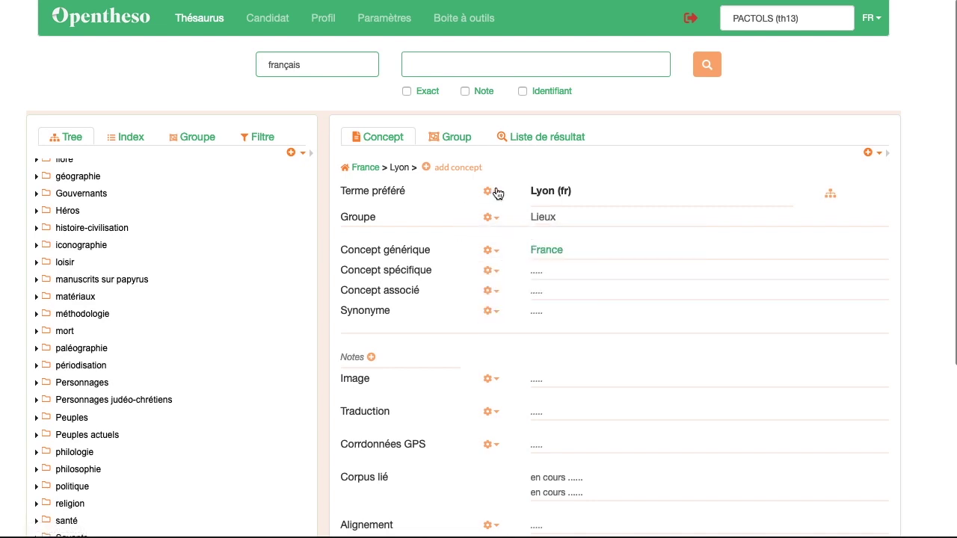
{"action": "left_click", "coordinate": [496, 192]}
{"action": "left_click", "coordinate": [453, 220]}
- Start an automatic alignment of the Lyon concept with external thesauri
{"action": "scroll", "coordinate": [542, 393], "scroll_direction": "down", "scroll_amount": 5}
{"action": "scroll", "coordinate": [542, 393], "scroll_direction": "down", "scroll_amount": 1}
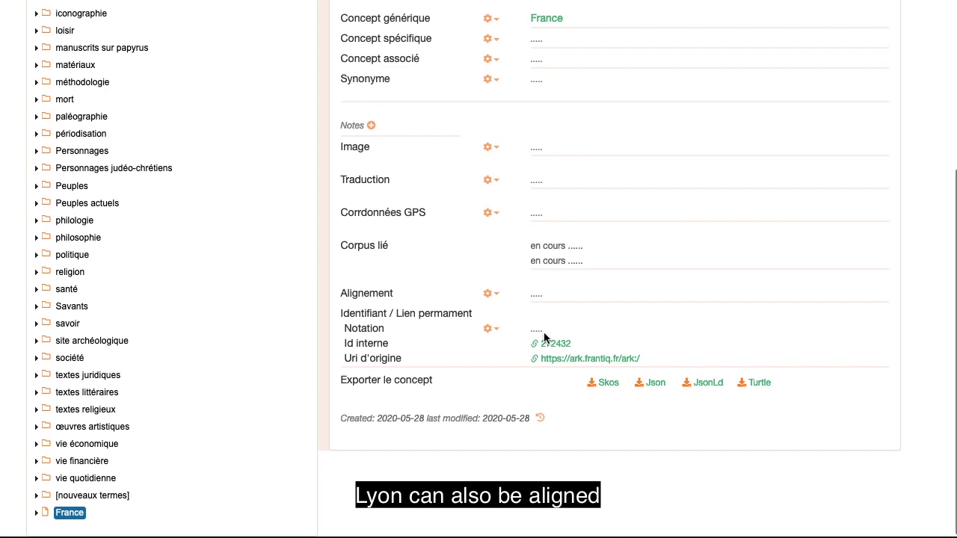
{"action": "left_click", "coordinate": [490, 294]}
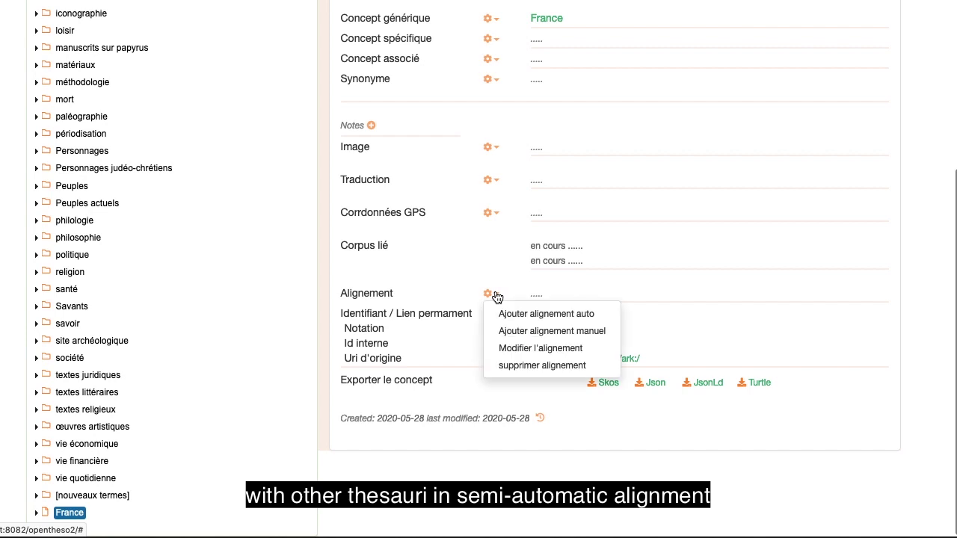
{"action": "left_click", "coordinate": [545, 315]}
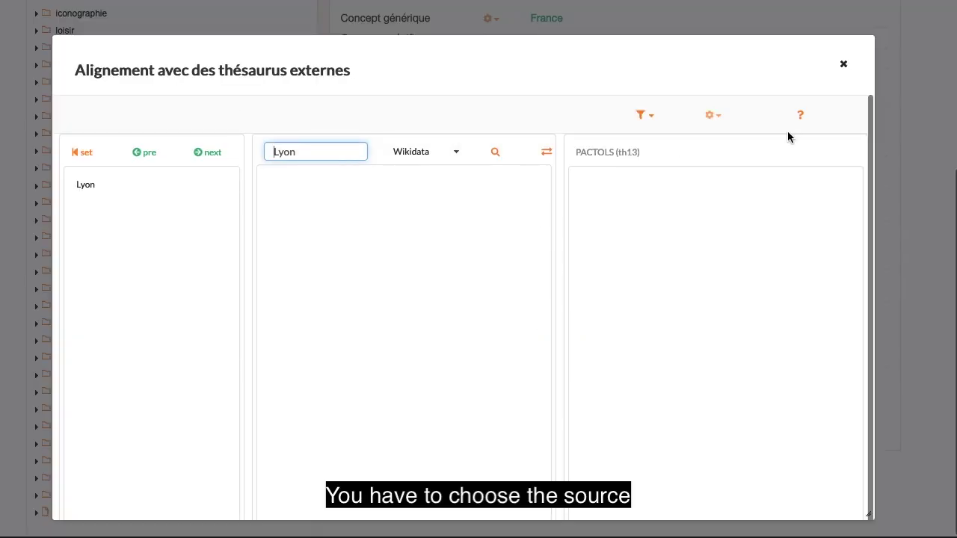
- Review the preconfigured alignment sources and confirm the selection of Wikidata and GeoNames
{"action": "left_click", "coordinate": [716, 120]}
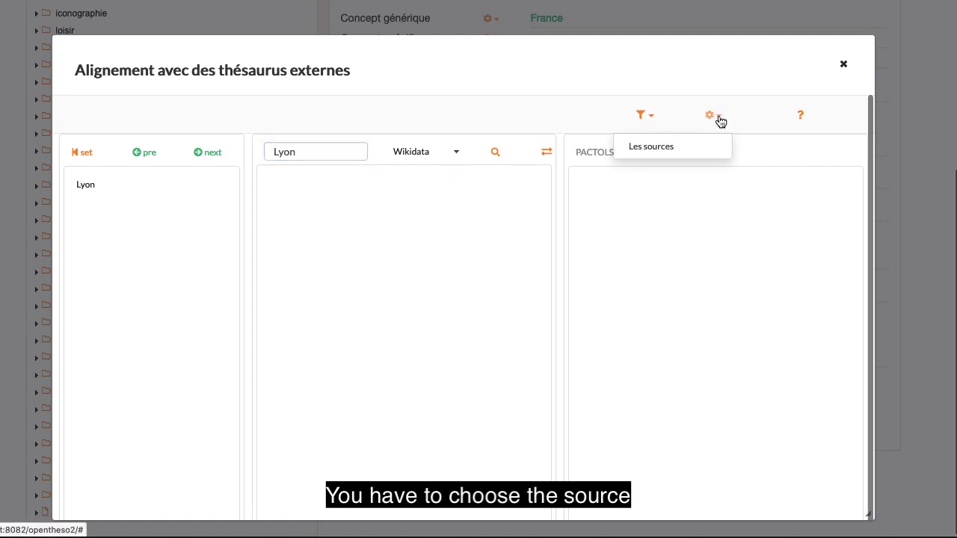
{"action": "left_click", "coordinate": [666, 147]}
{"action": "scroll", "coordinate": [511, 354], "scroll_direction": "down", "scroll_amount": 2}
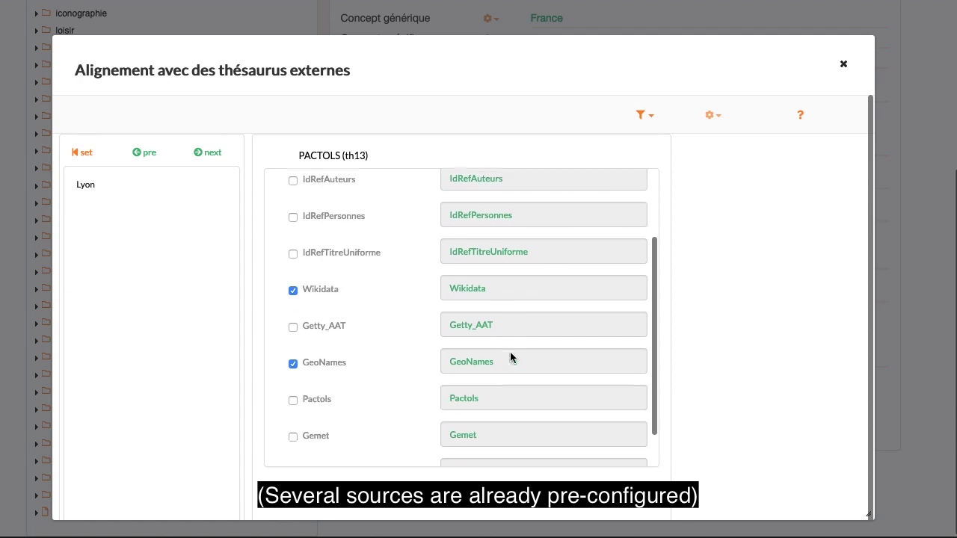
{"action": "scroll", "coordinate": [512, 357], "scroll_direction": "down", "scroll_amount": 1}
{"action": "scroll", "coordinate": [513, 362], "scroll_direction": "right", "scroll_amount": 1}
{"action": "scroll", "coordinate": [517, 361], "scroll_direction": "up", "scroll_amount": 3}
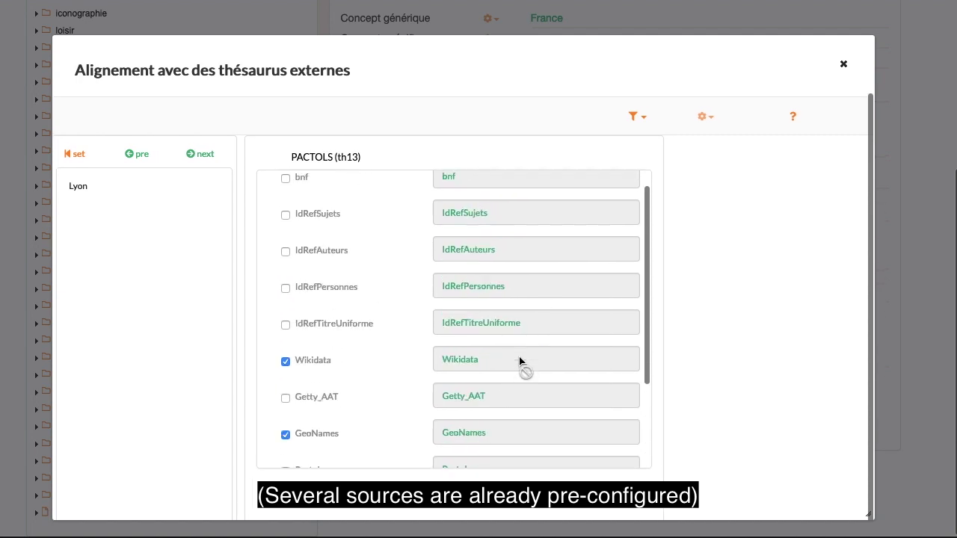
{"action": "scroll", "coordinate": [521, 361], "scroll_direction": "up", "scroll_amount": 2}
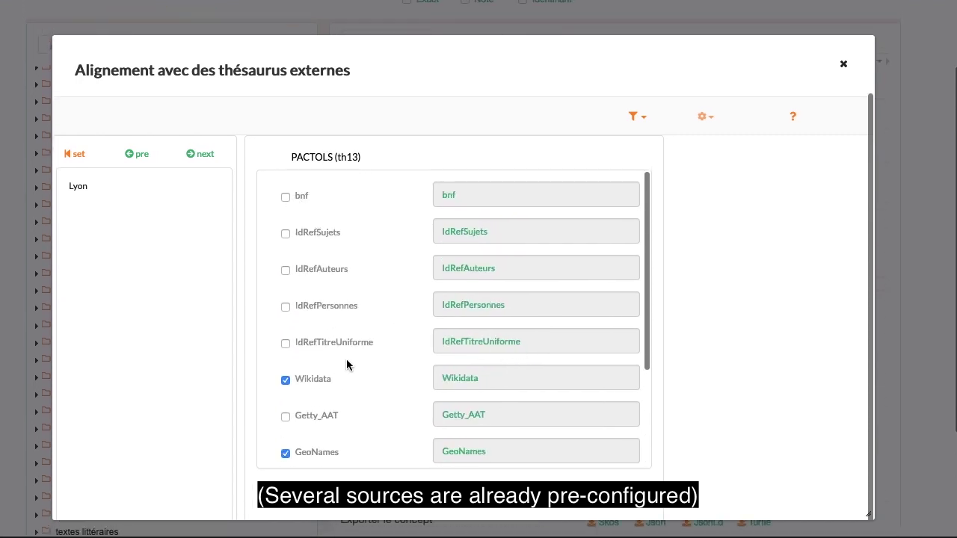
{"action": "scroll", "coordinate": [349, 359], "scroll_direction": "down", "scroll_amount": 2}
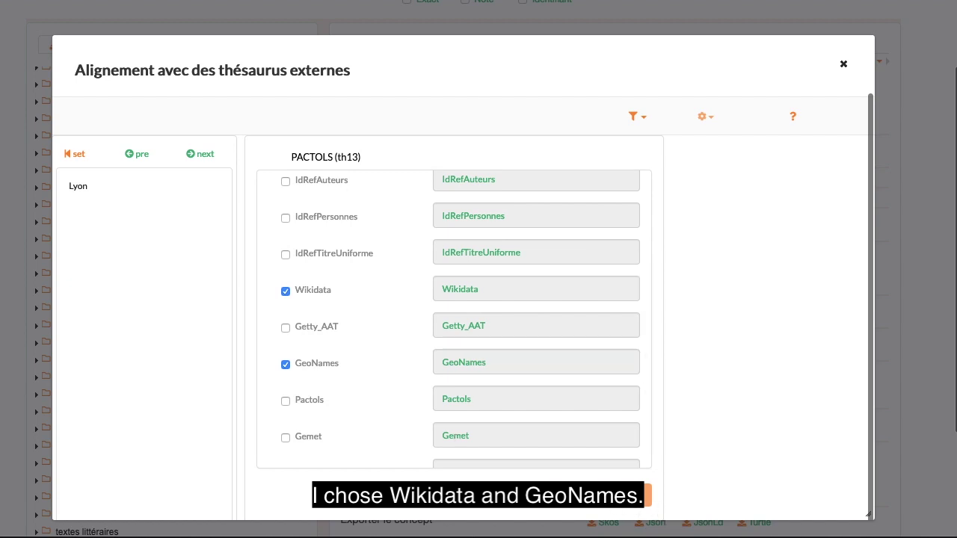
{"action": "left_click", "coordinate": [648, 496]}
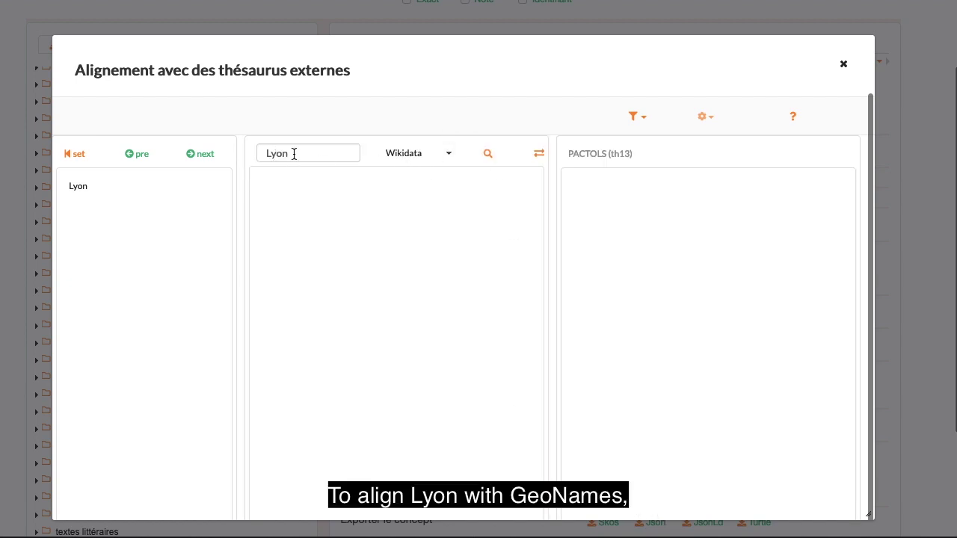
- Search GeoNames for alignment candidates for Lyon and look through them
{"action": "left_click", "coordinate": [420, 158]}
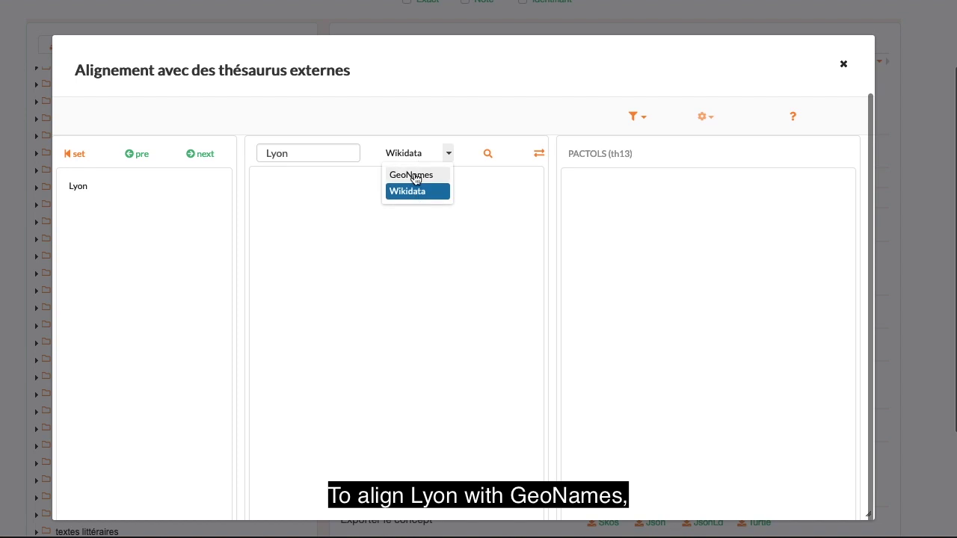
{"action": "left_click", "coordinate": [414, 175]}
{"action": "left_click", "coordinate": [487, 155]}
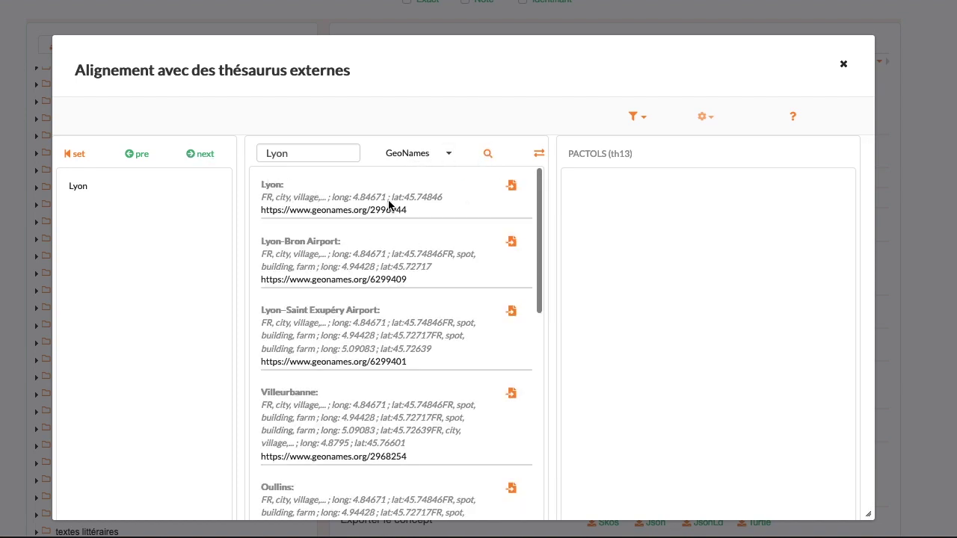
{"action": "scroll", "coordinate": [424, 293], "scroll_direction": "down", "scroll_amount": 1}
{"action": "scroll", "coordinate": [424, 292], "scroll_direction": "up", "scroll_amount": 1}
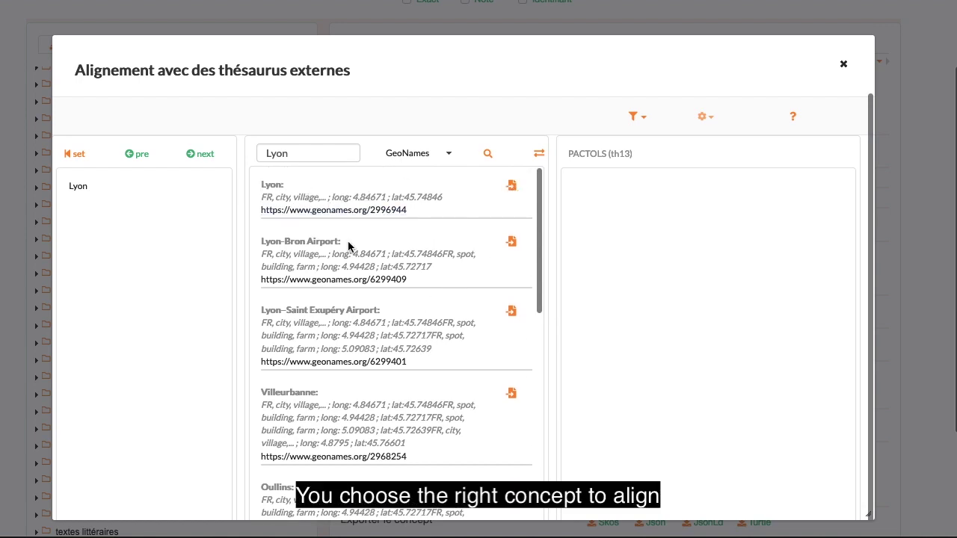
- Align Lyon with the GeoNames city entry Lyon as exactMatch, including all the offered translations
{"action": "left_click", "coordinate": [513, 185]}
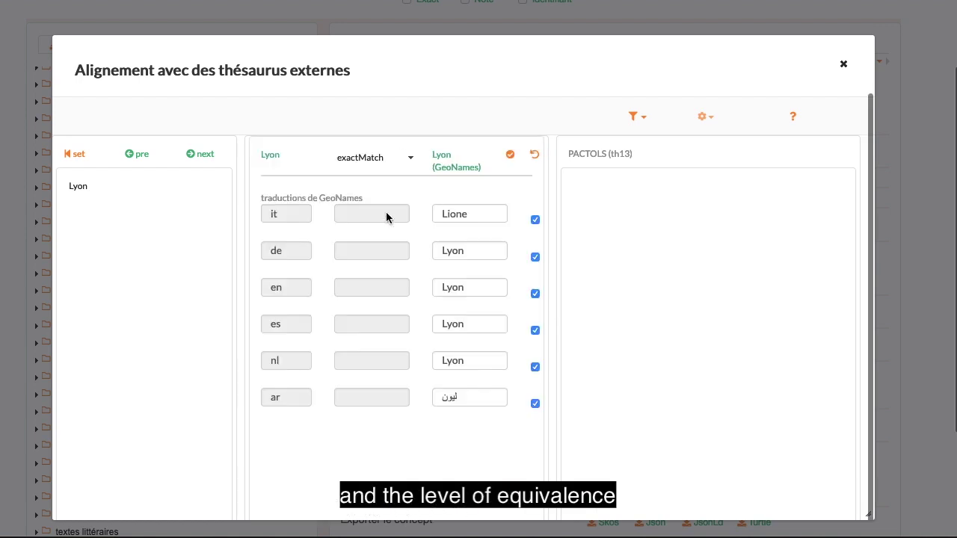
{"action": "scroll", "coordinate": [400, 397], "scroll_direction": "down", "scroll_amount": 1}
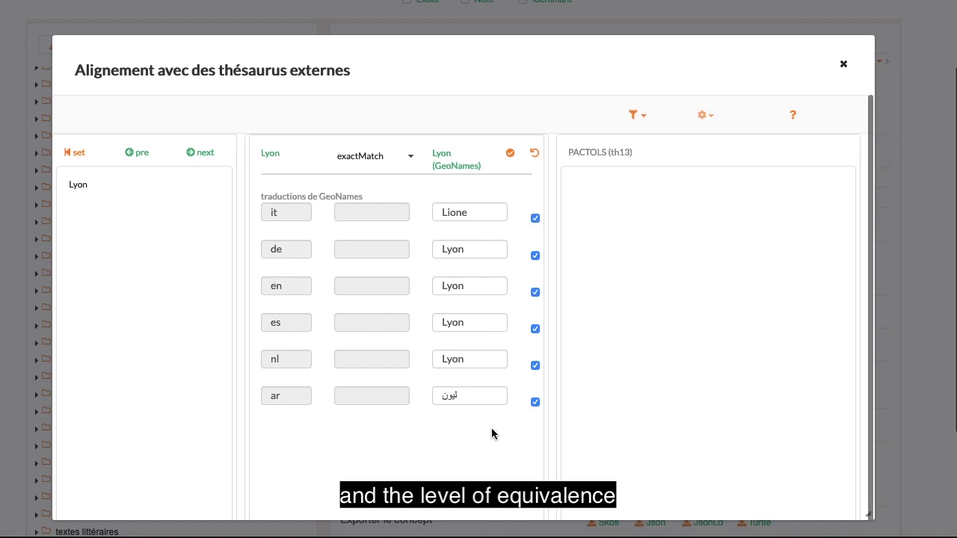
{"action": "scroll", "coordinate": [491, 430], "scroll_direction": "down", "scroll_amount": 3}
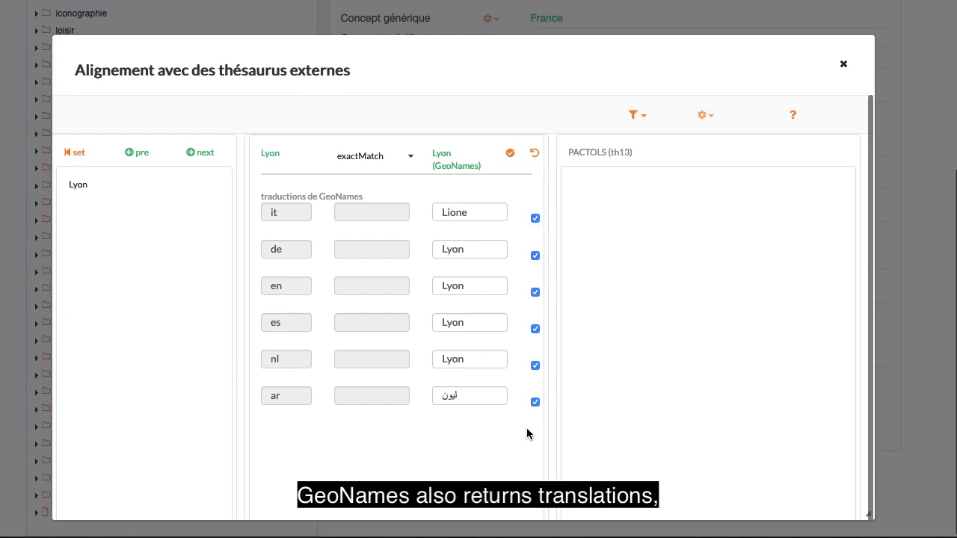
{"action": "left_click", "coordinate": [510, 154]}
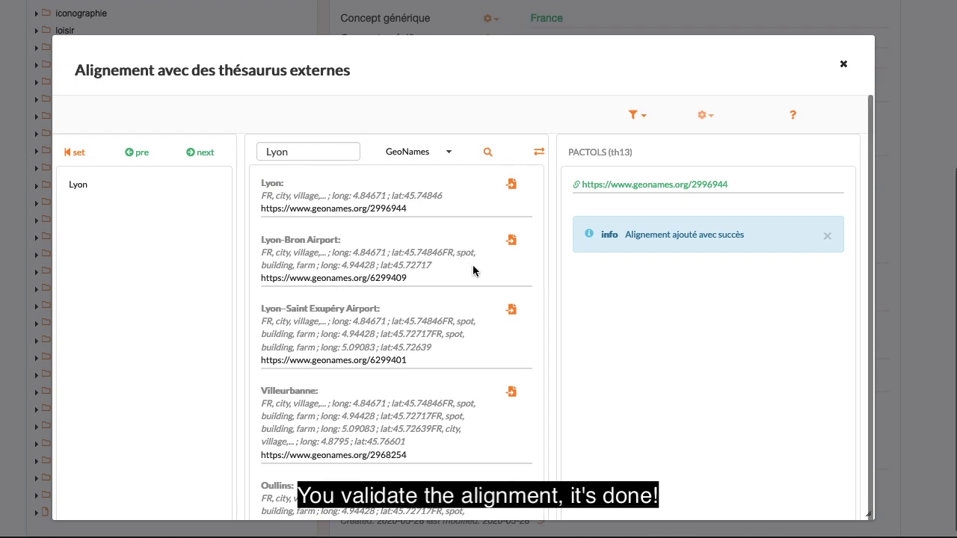
- Search Wikidata for alignment candidates for Lyon and look through them
{"action": "scroll", "coordinate": [473, 271], "scroll_direction": "down", "scroll_amount": 1}
{"action": "scroll", "coordinate": [473, 271], "scroll_direction": "down", "scroll_amount": 2}
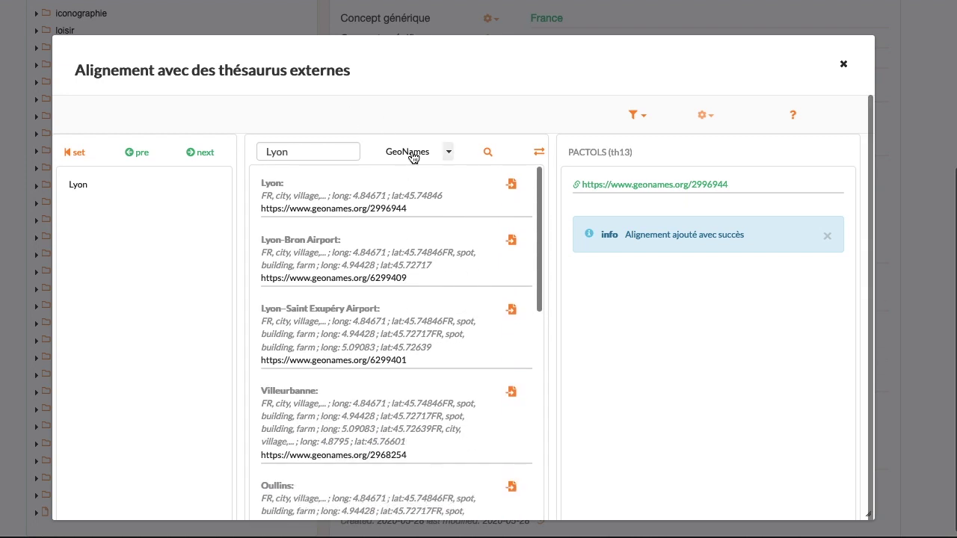
{"action": "left_click", "coordinate": [437, 153]}
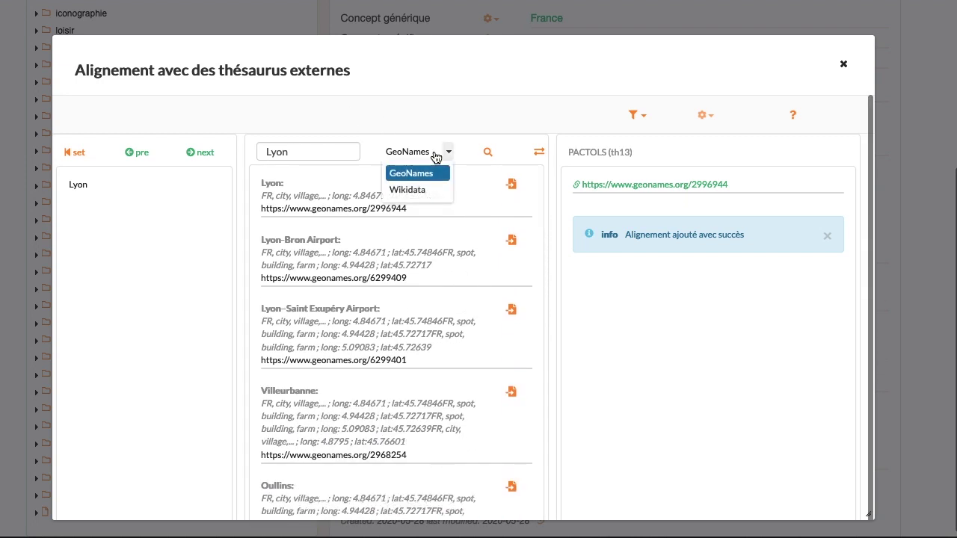
{"action": "left_click", "coordinate": [418, 191]}
{"action": "left_click", "coordinate": [488, 153]}
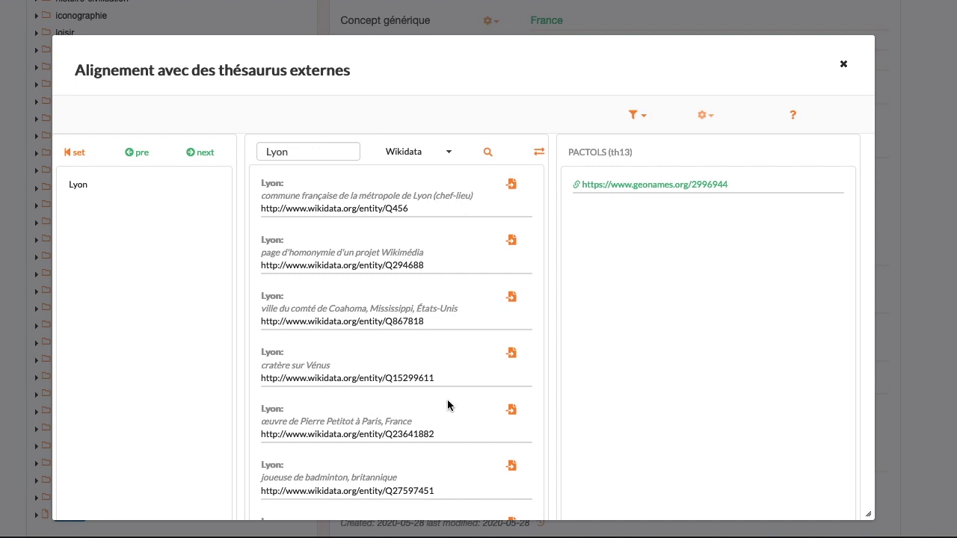
{"action": "scroll", "coordinate": [438, 375], "scroll_direction": "down", "scroll_amount": 2}
{"action": "scroll", "coordinate": [439, 374], "scroll_direction": "up", "scroll_amount": 2}
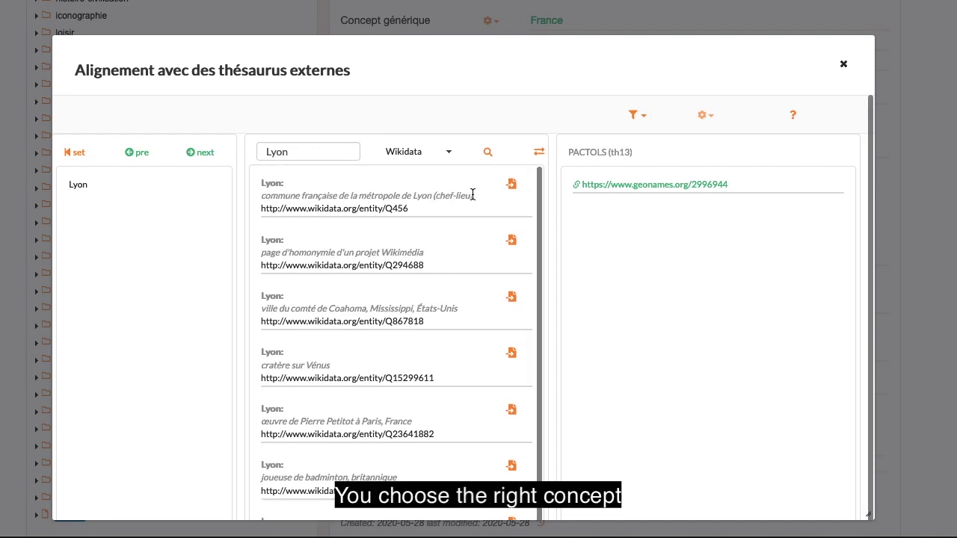
- Align Lyon with the Wikidata entry Q456 as exactMatch, including all the offered additional information, and close the alignment window
{"action": "left_click", "coordinate": [512, 185]}
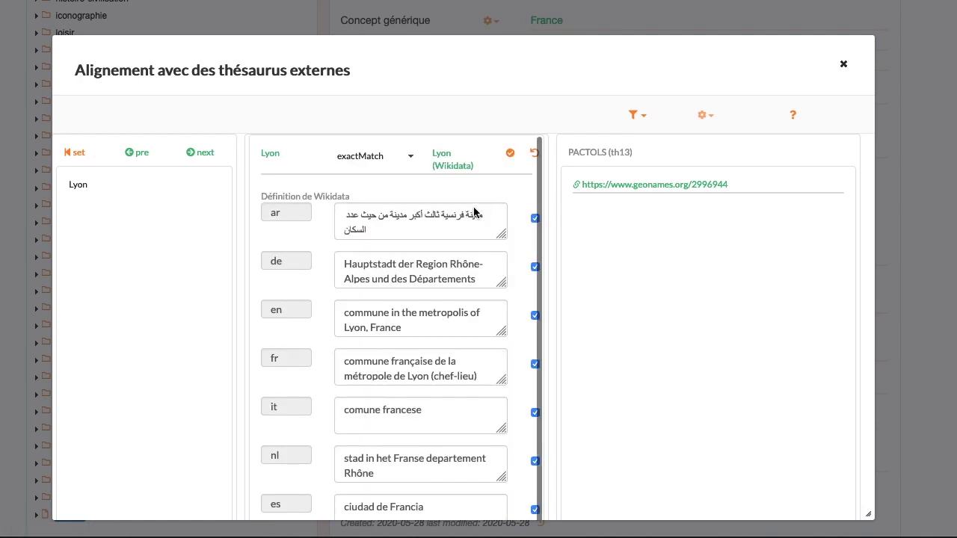
{"action": "scroll", "coordinate": [253, 322], "scroll_direction": "down", "scroll_amount": 2}
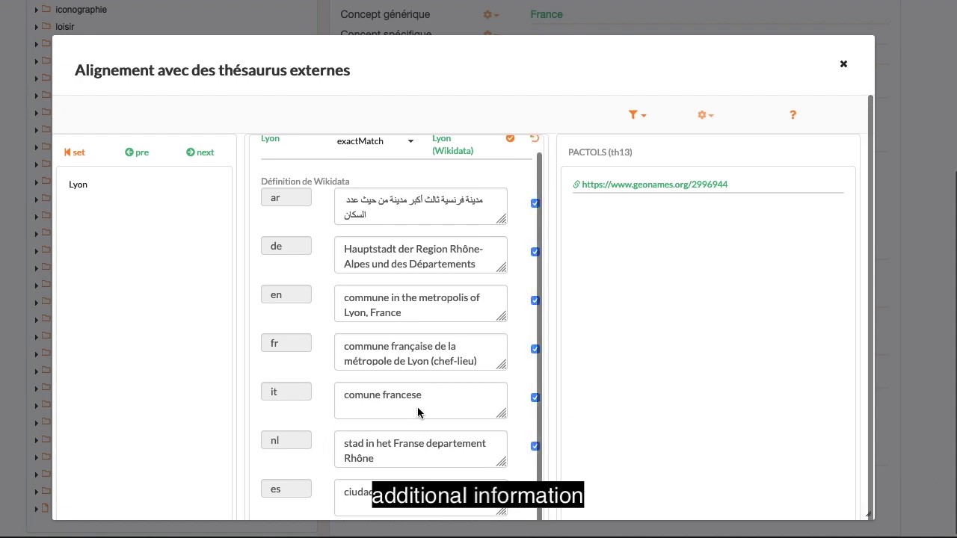
{"action": "scroll", "coordinate": [369, 256], "scroll_direction": "up", "scroll_amount": 1}
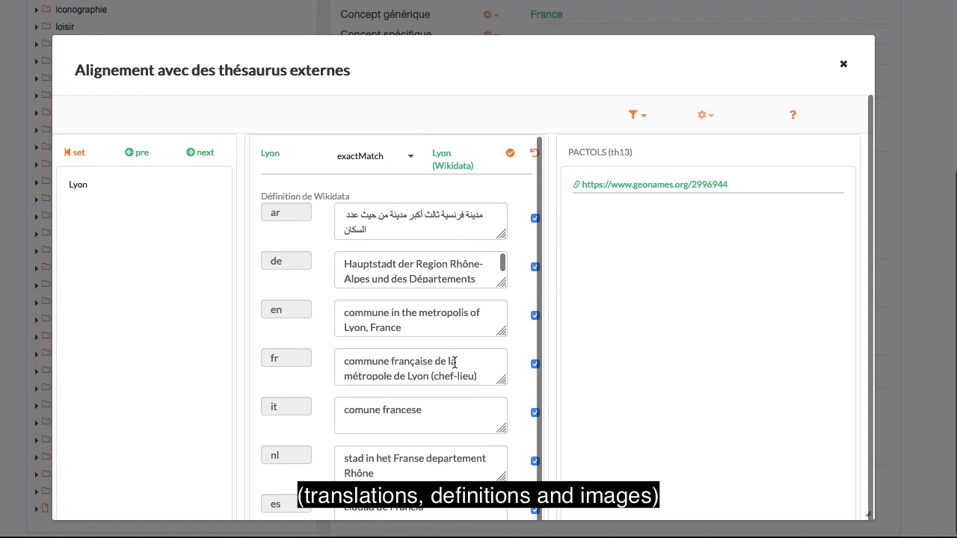
{"action": "scroll", "coordinate": [453, 361], "scroll_direction": "down", "scroll_amount": 1}
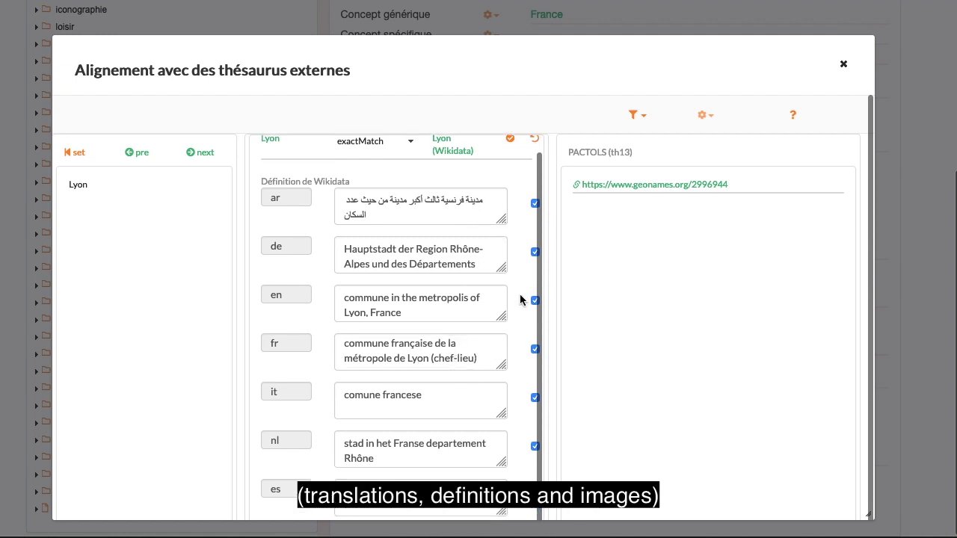
{"action": "scroll", "coordinate": [516, 314], "scroll_direction": "up", "scroll_amount": 1}
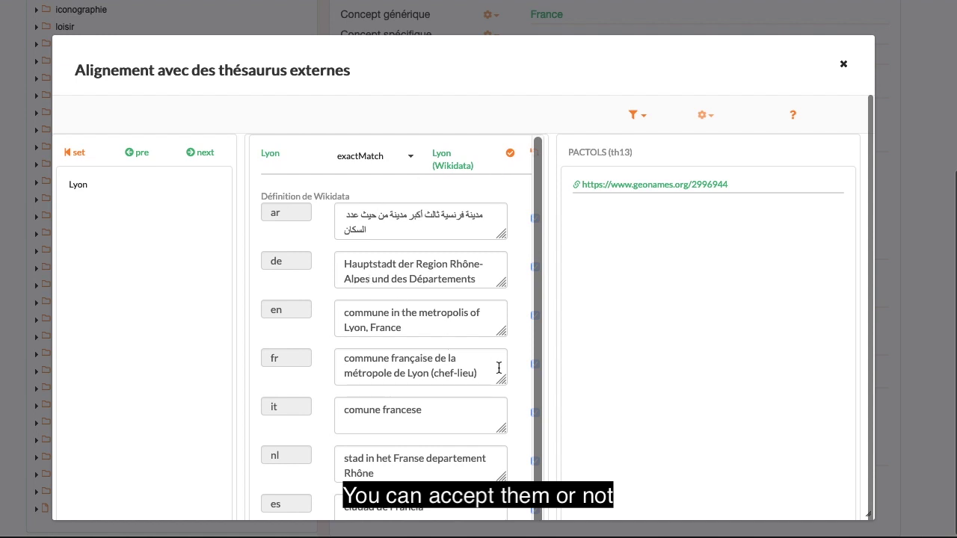
{"action": "left_click", "coordinate": [512, 155]}
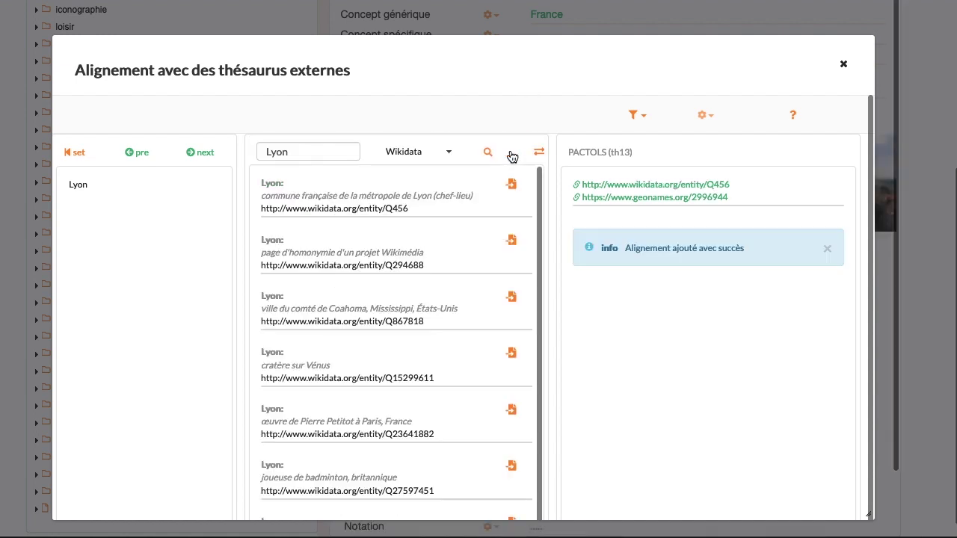
{"action": "left_click", "coordinate": [846, 65]}
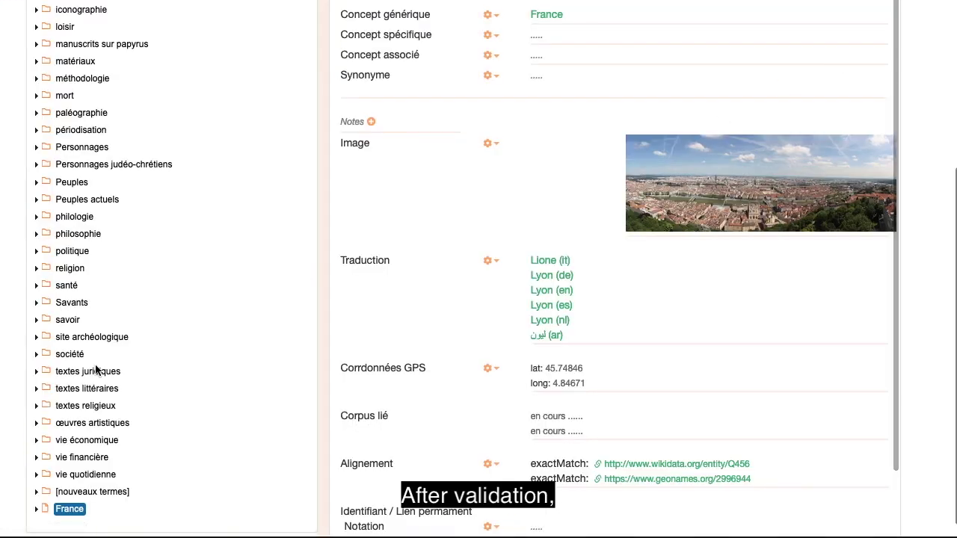
- Review Lyon's concept record, examining its image, translations, GPS coordinates and external alignments
{"action": "scroll", "coordinate": [473, 221], "scroll_direction": "up", "scroll_amount": 5}
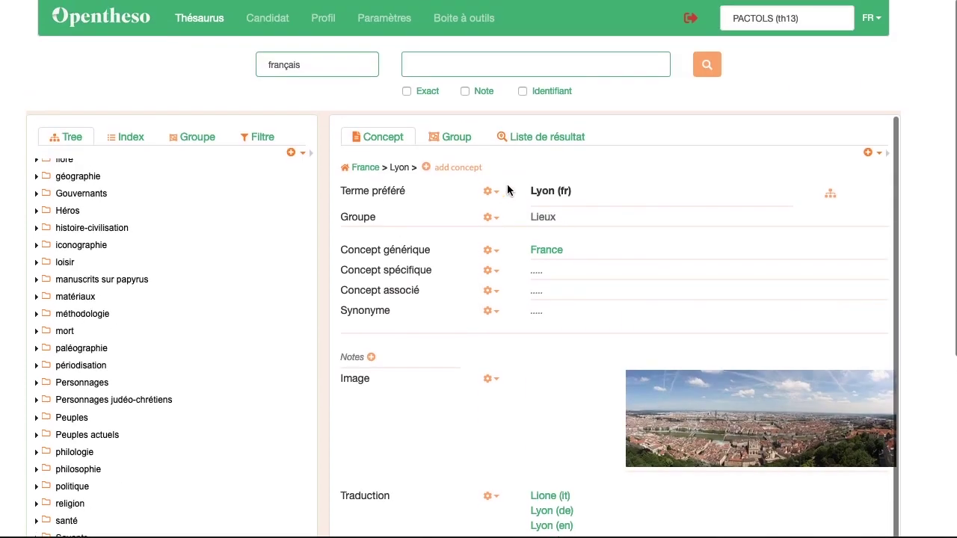
{"action": "scroll", "coordinate": [582, 329], "scroll_direction": "down", "scroll_amount": 3}
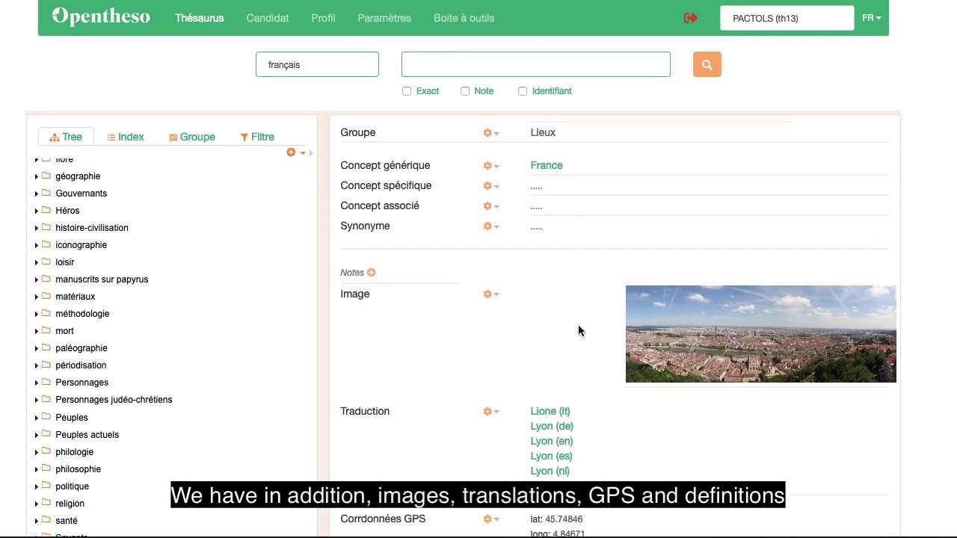
{"action": "scroll", "coordinate": [578, 325], "scroll_direction": "down", "scroll_amount": 3}
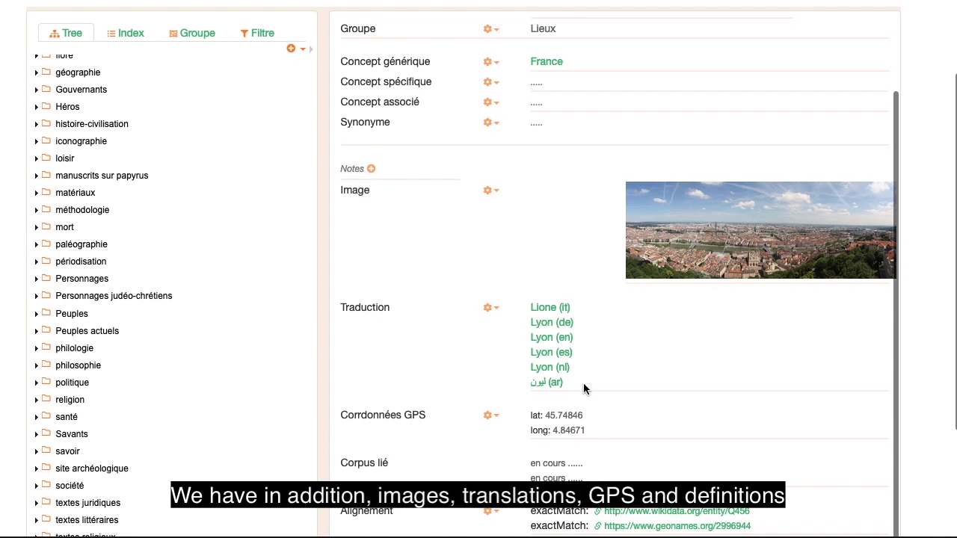
{"action": "left_click_drag", "start_coordinate": [583, 382], "coordinate": [563, 347]}
{"action": "scroll", "coordinate": [674, 364], "scroll_direction": "down", "scroll_amount": 5}
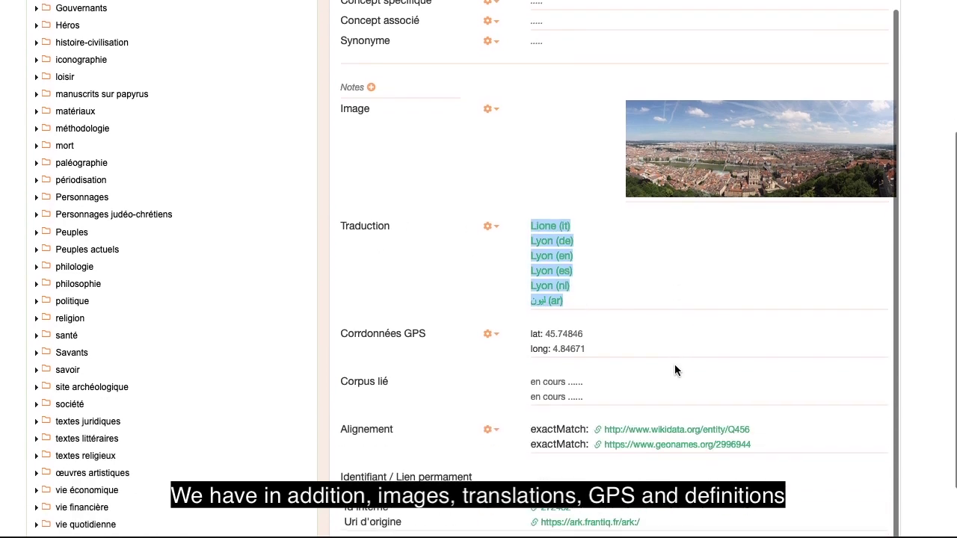
{"action": "left_click", "coordinate": [594, 284]}
{"action": "left_click_drag", "start_coordinate": [594, 285], "coordinate": [523, 265]}
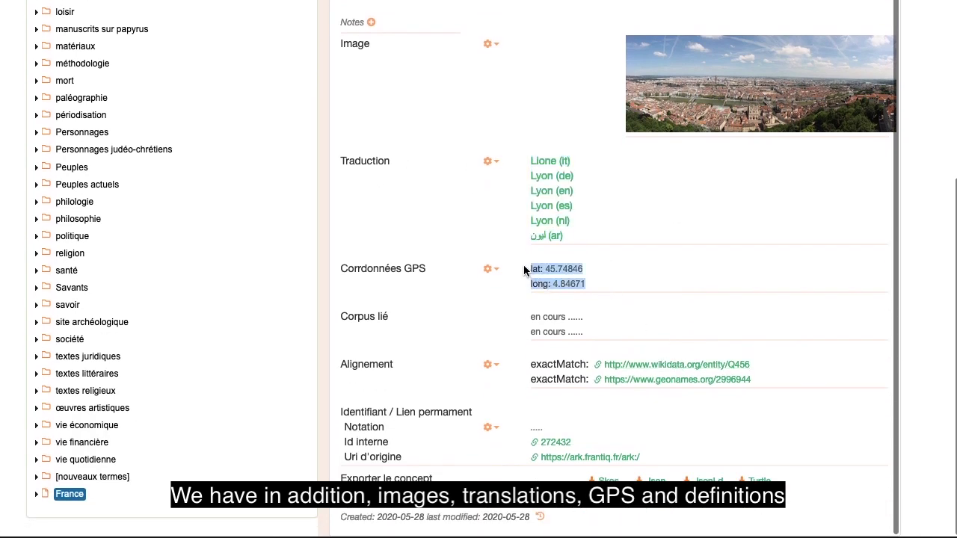
{"action": "left_click", "coordinate": [636, 271]}
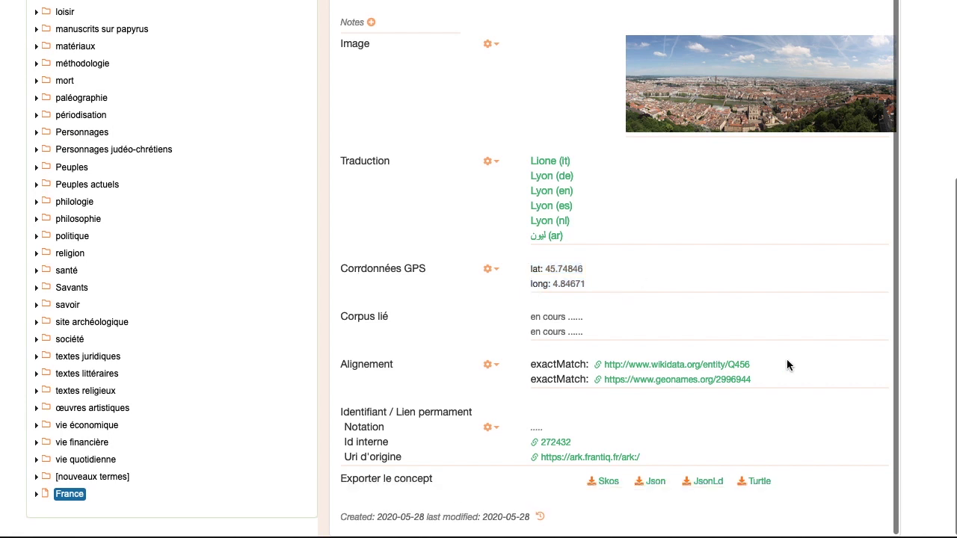
{"action": "left_click_drag", "start_coordinate": [791, 381], "coordinate": [537, 370]}
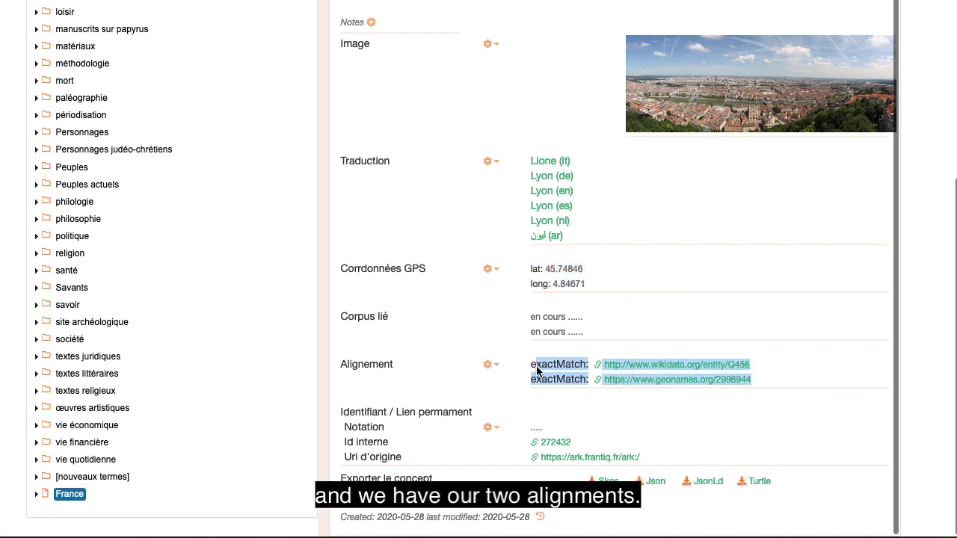
{"action": "left_click", "coordinate": [865, 353]}
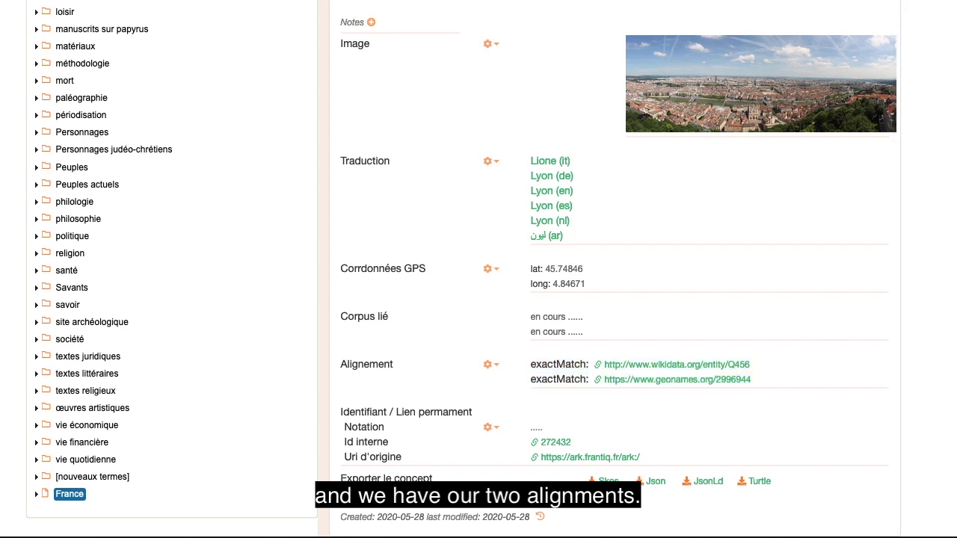
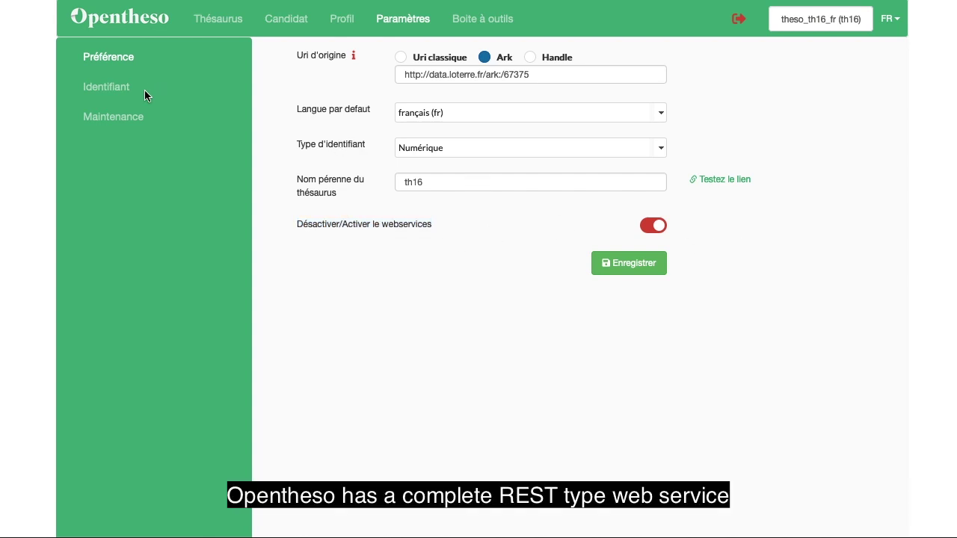
- Examine the Ark and Handle server settings in the identifier configuration of theso_th16_fr
{"action": "left_click", "coordinate": [110, 90]}
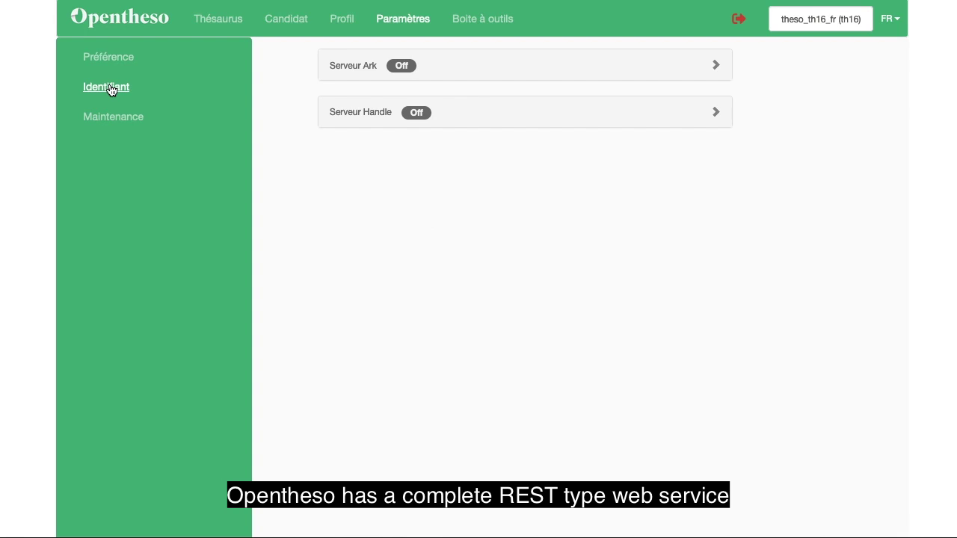
{"action": "left_click", "coordinate": [445, 68]}
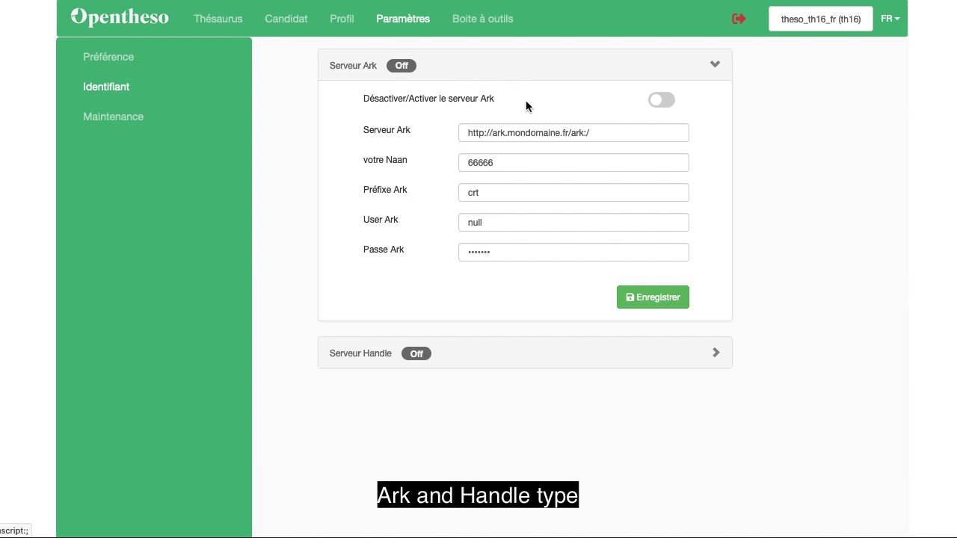
{"action": "left_click", "coordinate": [508, 65]}
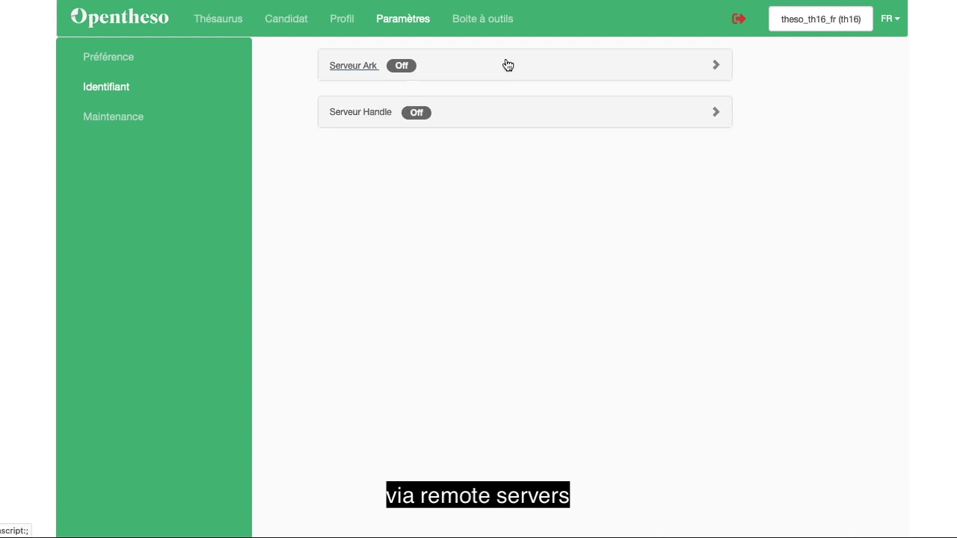
{"action": "left_click", "coordinate": [487, 113]}
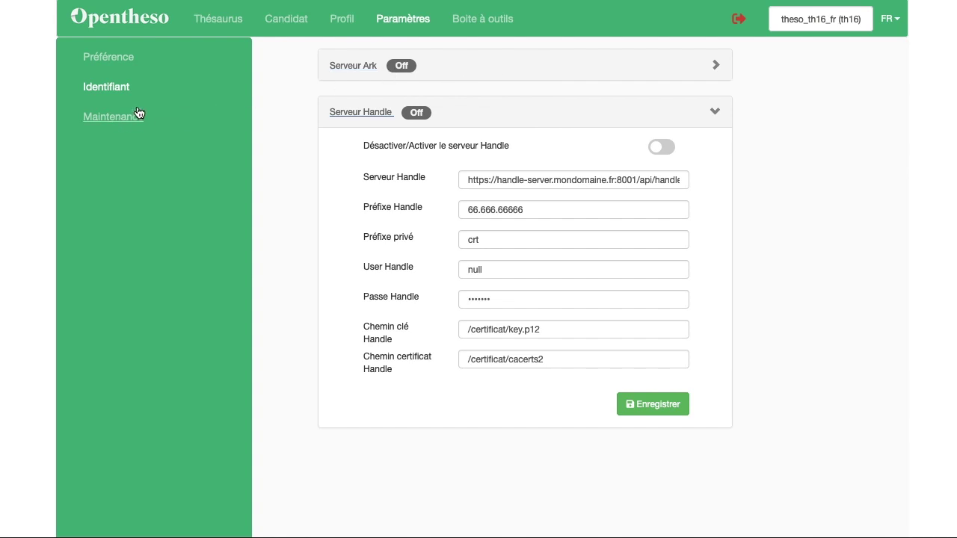
- Display the project PactolsProd from the profile's project management and view its user and thesaurus lists
{"action": "left_click", "coordinate": [340, 22]}
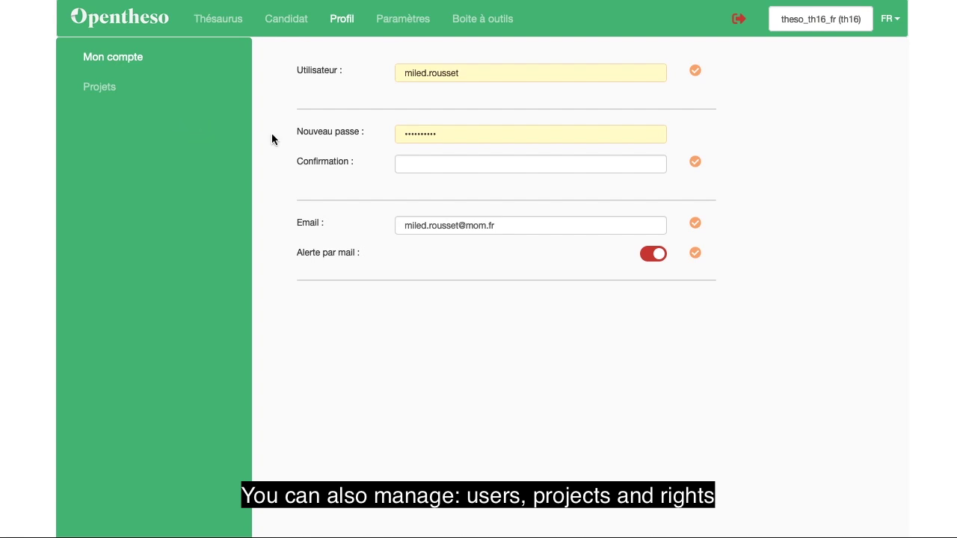
{"action": "left_click", "coordinate": [100, 88]}
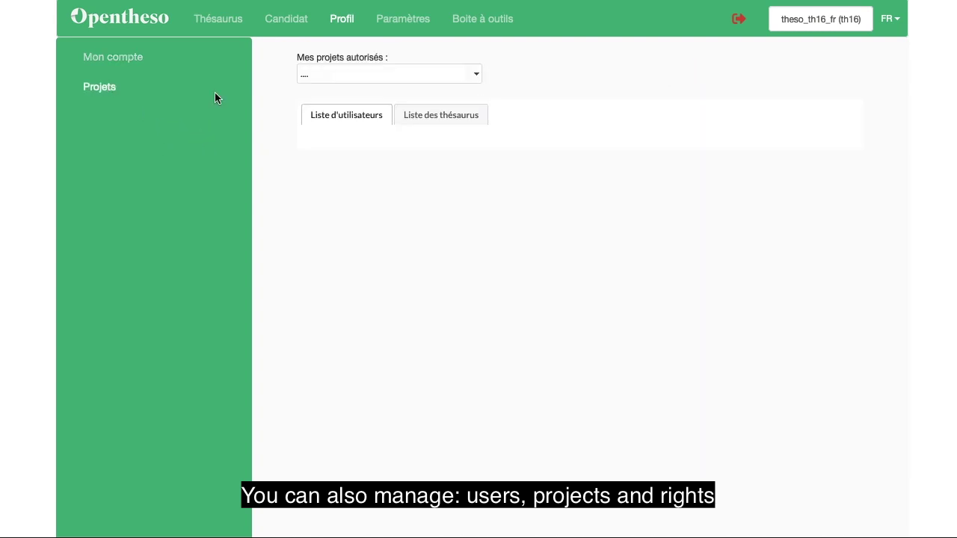
{"action": "left_click", "coordinate": [474, 74]}
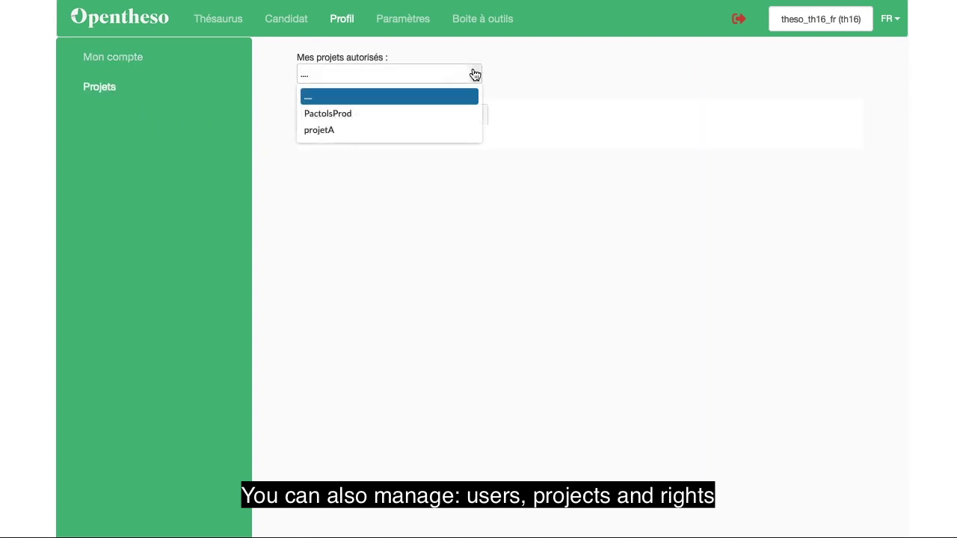
{"action": "left_click", "coordinate": [335, 116]}
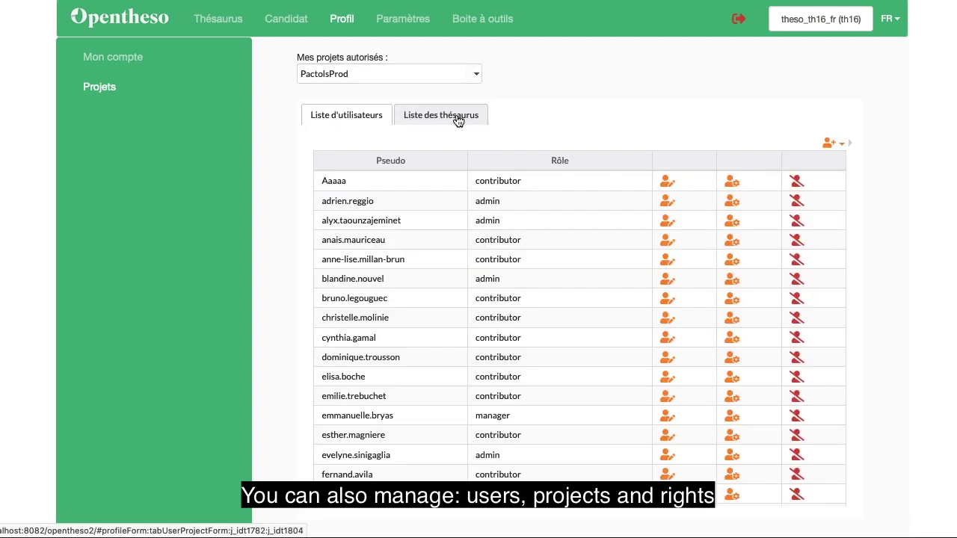
{"action": "left_click", "coordinate": [457, 117]}
{"action": "left_click", "coordinate": [351, 115]}
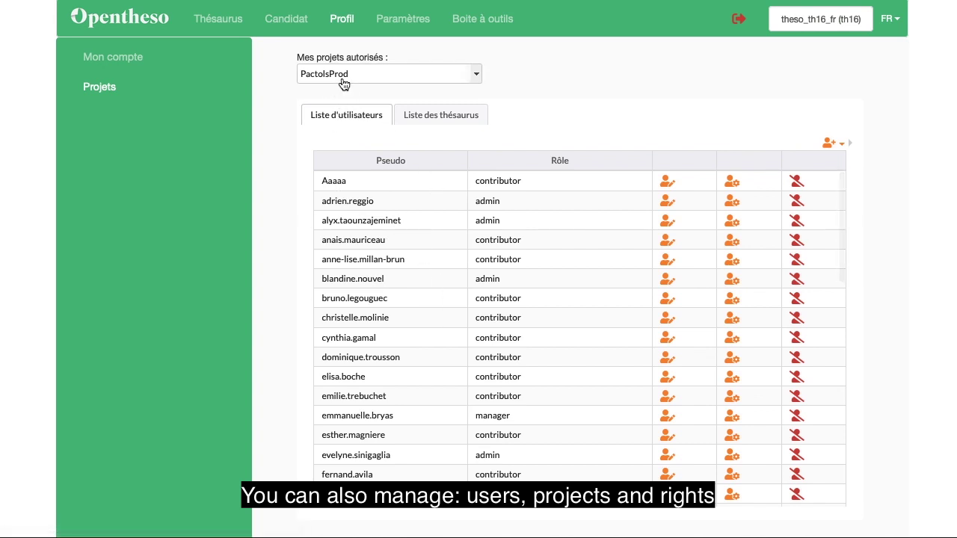
- Switch to the project projetA and view its user roles and its list of thesauri
{"action": "left_click", "coordinate": [344, 74]}
{"action": "left_click", "coordinate": [329, 131]}
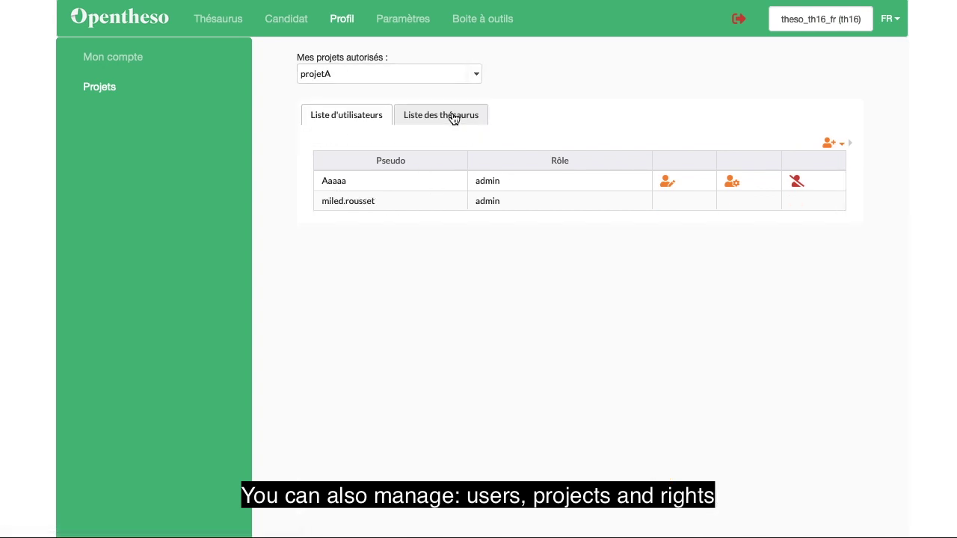
{"action": "left_click", "coordinate": [453, 117]}
{"action": "left_click", "coordinate": [339, 117]}
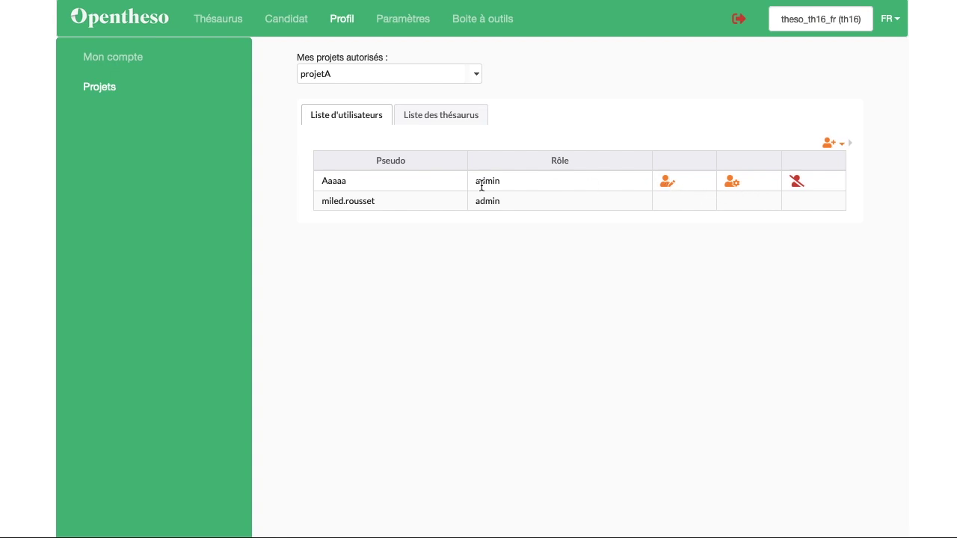
{"action": "left_click", "coordinate": [436, 121]}
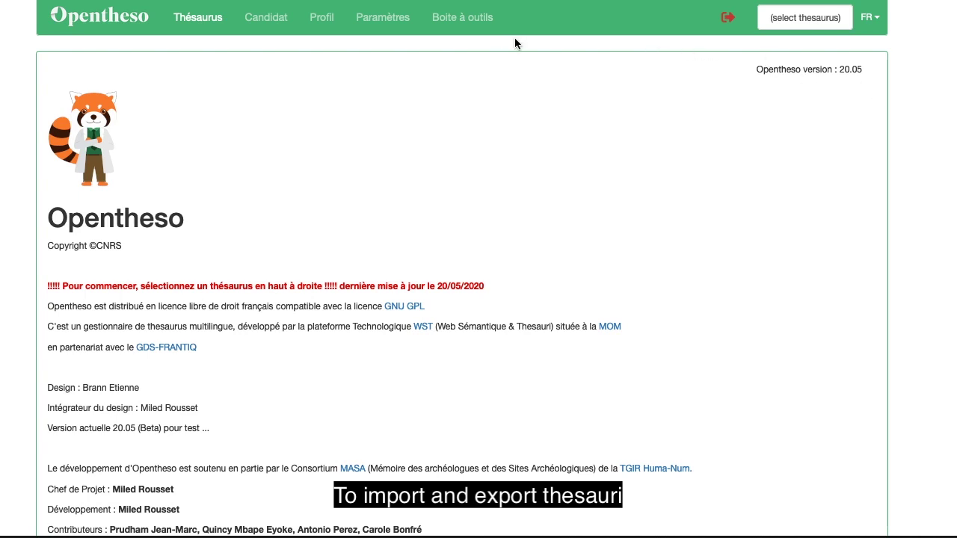
- Open the toolbox's CSV thesaurus import form, examine the example file structure, and return to the thesaurus list
{"action": "left_click", "coordinate": [448, 20]}
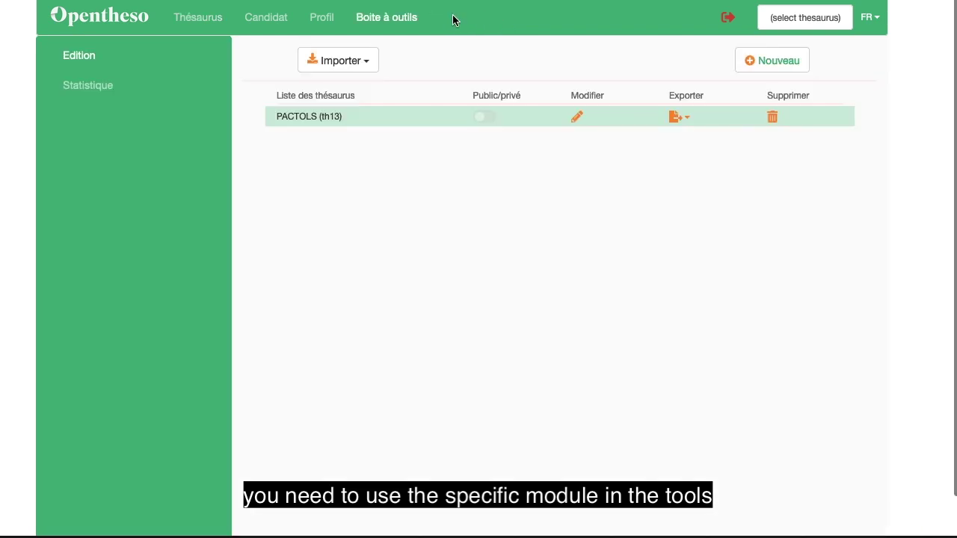
{"action": "left_click", "coordinate": [367, 64]}
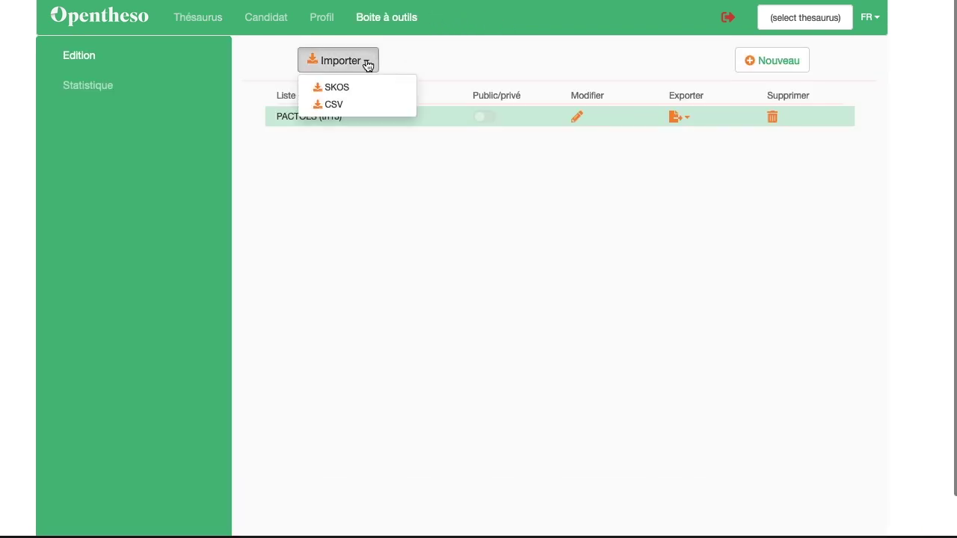
{"action": "left_click", "coordinate": [338, 105]}
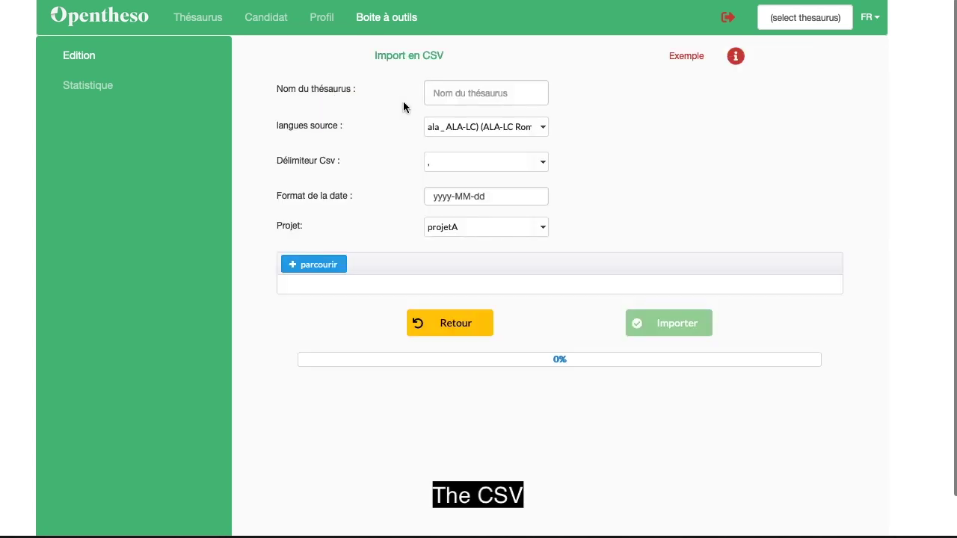
{"action": "left_click", "coordinate": [695, 59]}
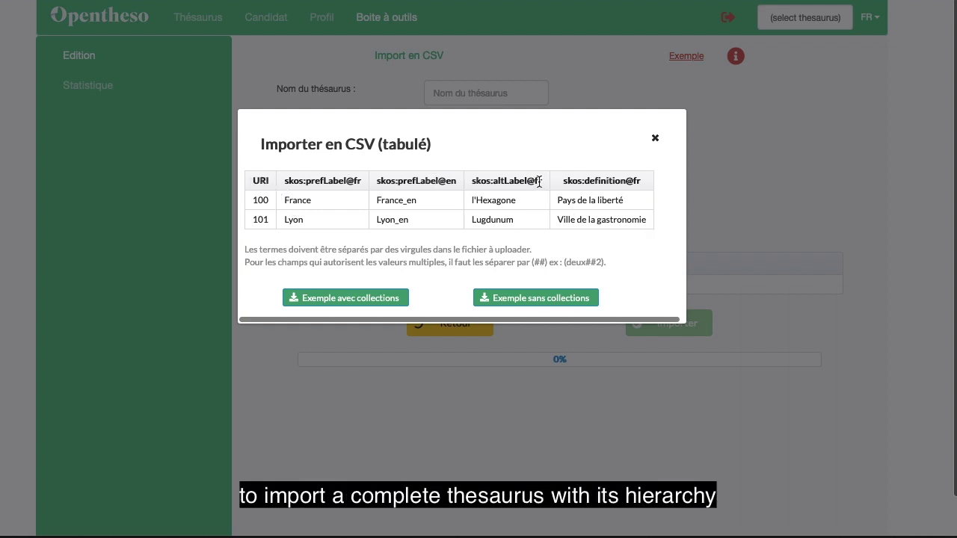
{"action": "left_click", "coordinate": [655, 141]}
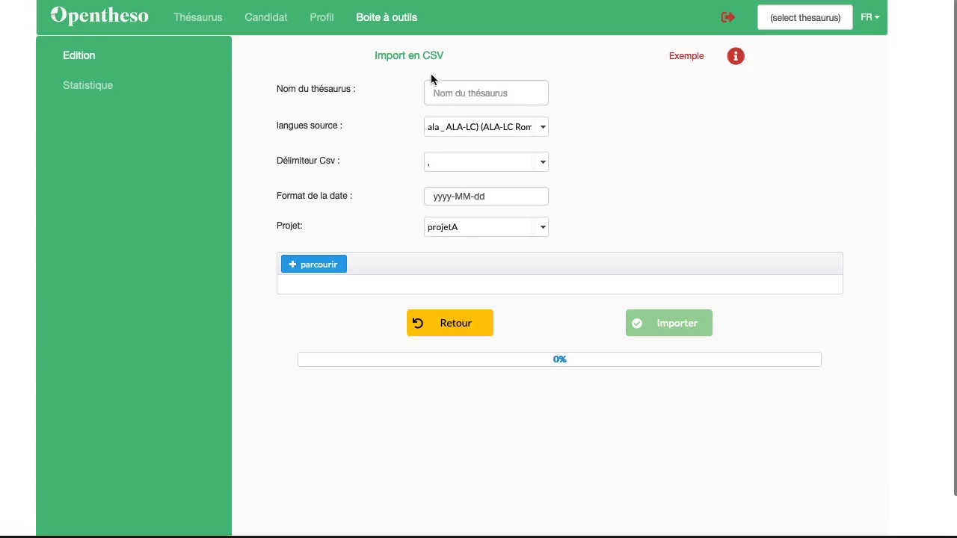
{"action": "left_click", "coordinate": [459, 326]}
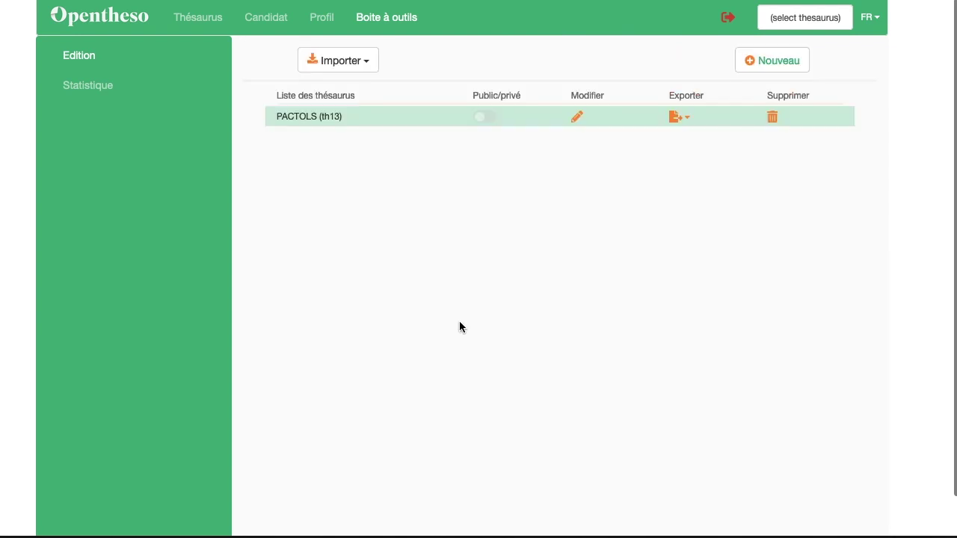
- Start a SKOS thesaurus import with the identifier option Sans and load the file Biodiversité_SKOS_1.2.xml
{"action": "left_click", "coordinate": [368, 66]}
{"action": "left_click", "coordinate": [341, 89]}
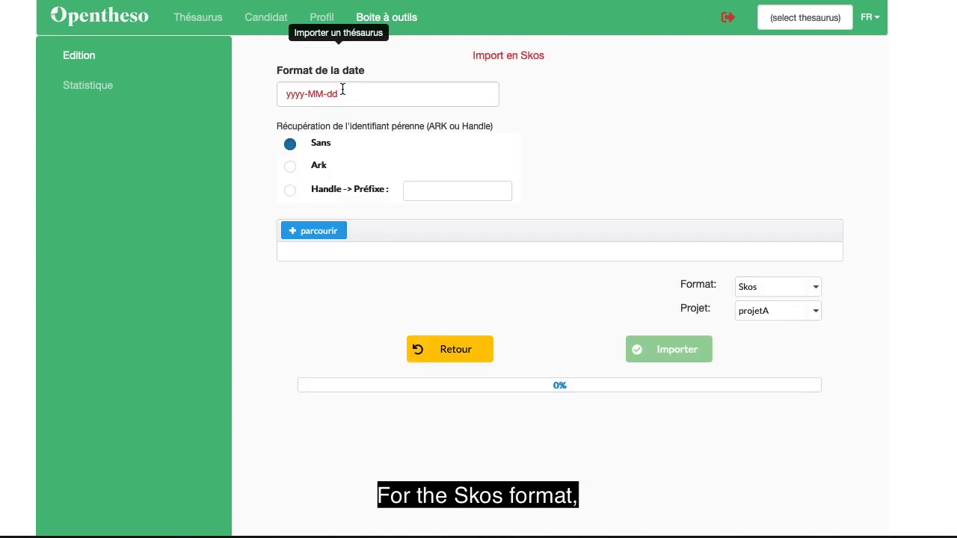
{"action": "left_click", "coordinate": [318, 166]}
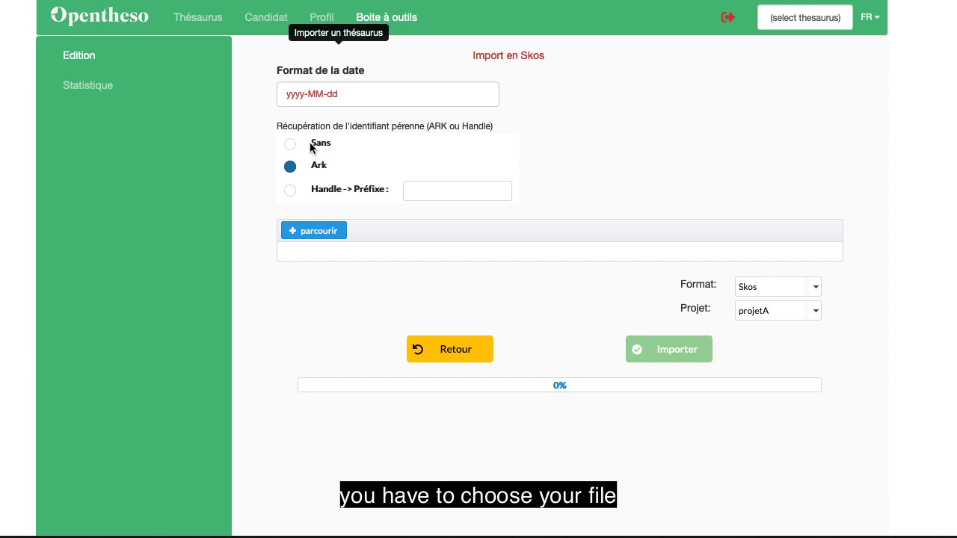
{"action": "left_click", "coordinate": [291, 145]}
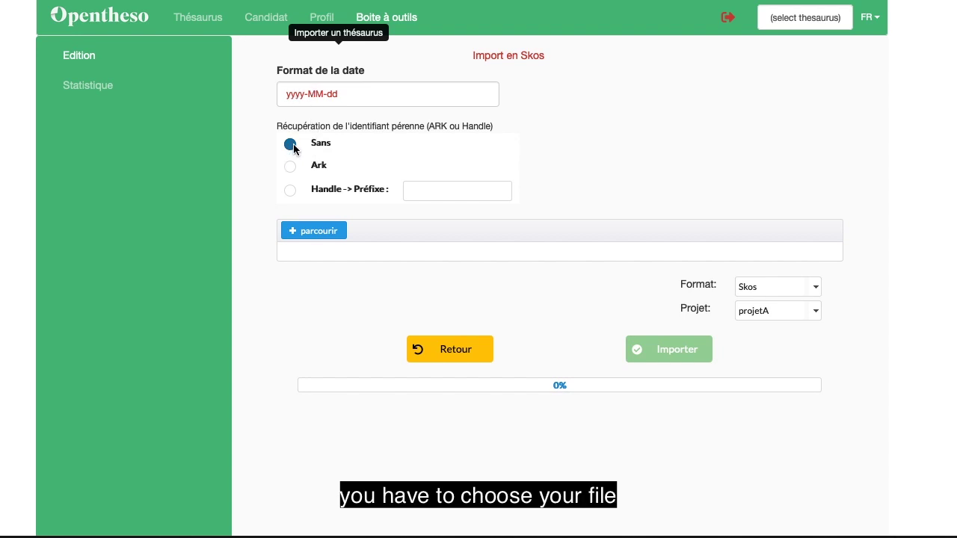
{"action": "left_click", "coordinate": [316, 233]}
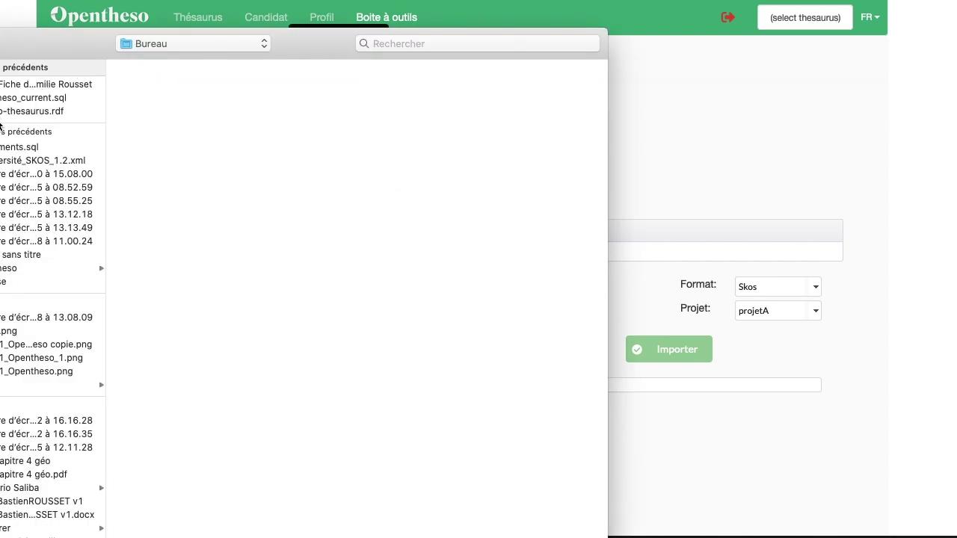
{"action": "left_click_drag", "start_coordinate": [35, 42], "coordinate": [207, 41]}
{"action": "left_click", "coordinate": [155, 159]}
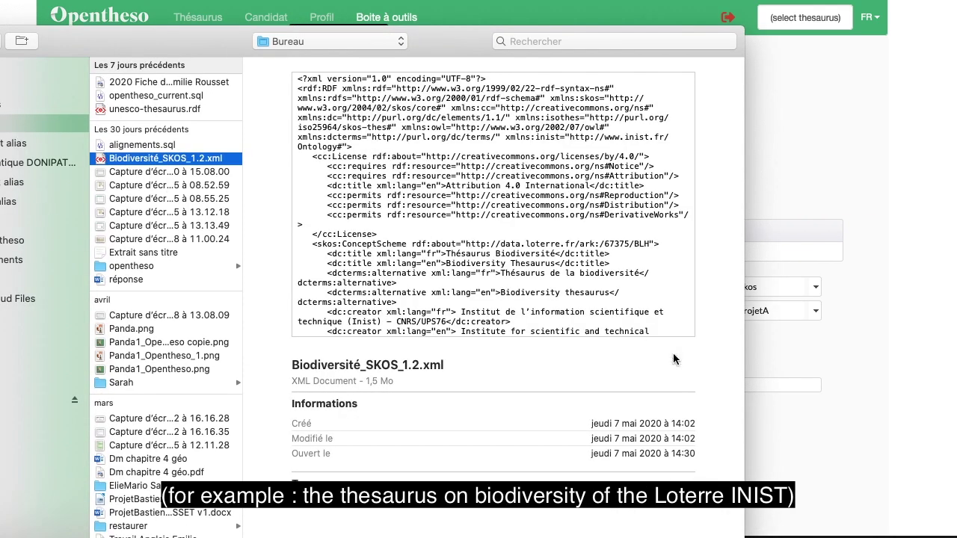
{"action": "key", "text": "Return"}
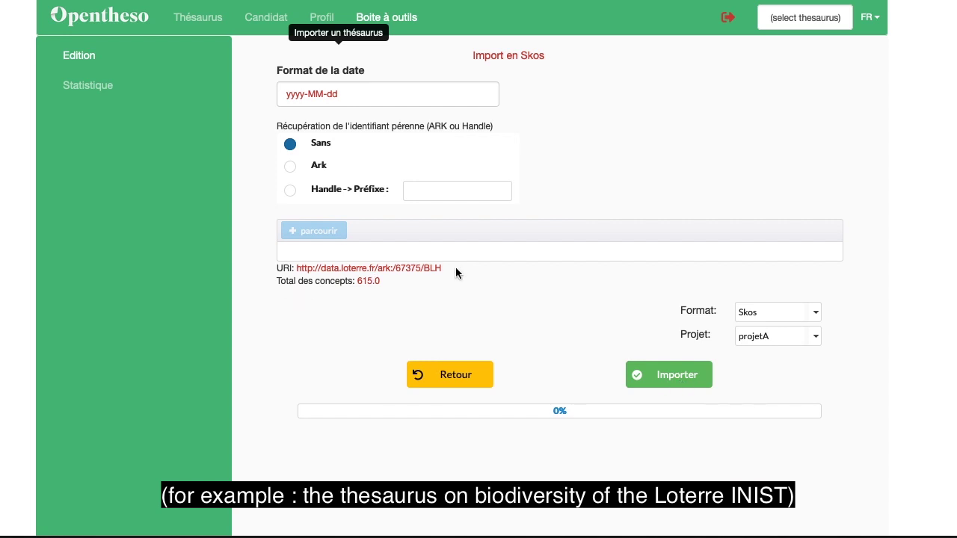
- Keep projetA as the target project and import the loaded biodiversity thesaurus
{"action": "left_click_drag", "start_coordinate": [456, 269], "coordinate": [297, 269]}
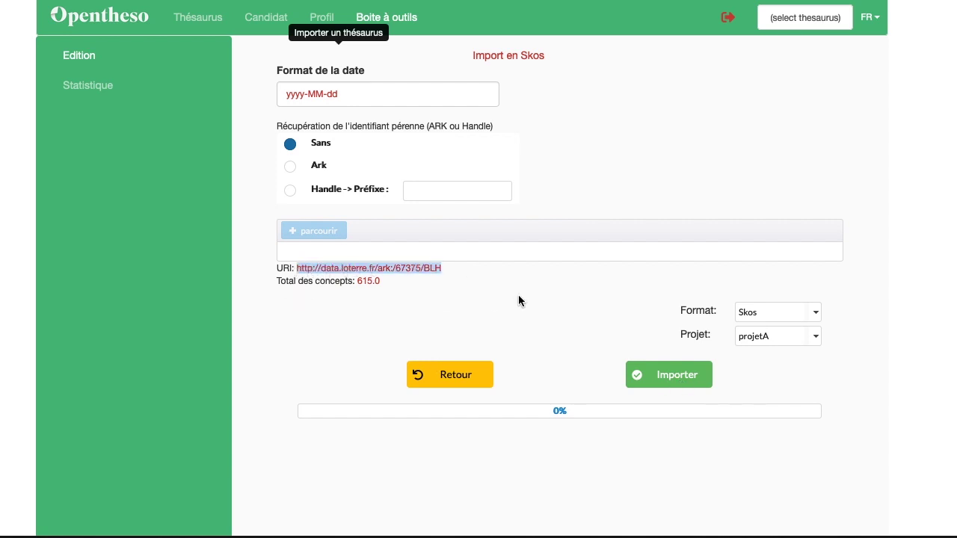
{"action": "left_click", "coordinate": [788, 341]}
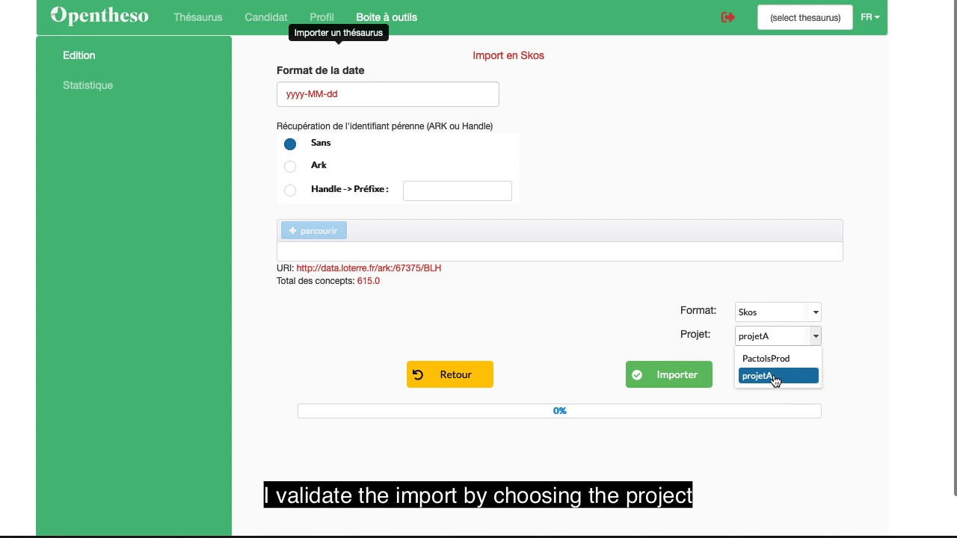
{"action": "left_click", "coordinate": [740, 345]}
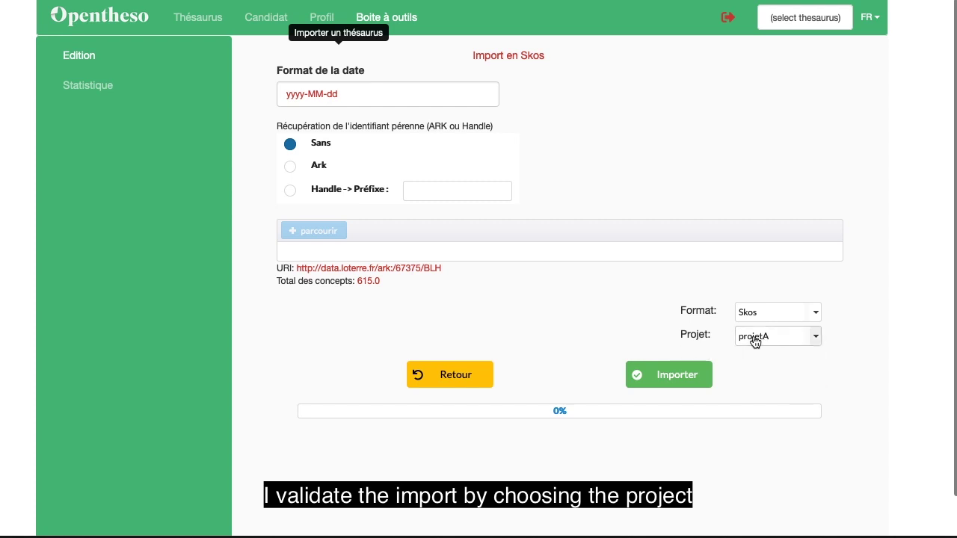
{"action": "left_click", "coordinate": [666, 378]}
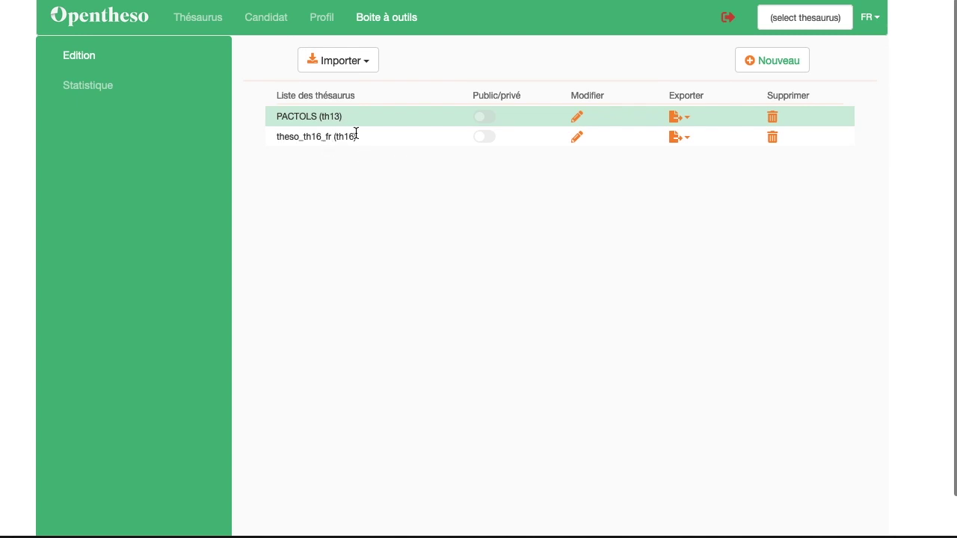
- View the language and title settings of theso_th16_fr, return to the thesaurus list, and check its available export formats
{"action": "left_click", "coordinate": [294, 142]}
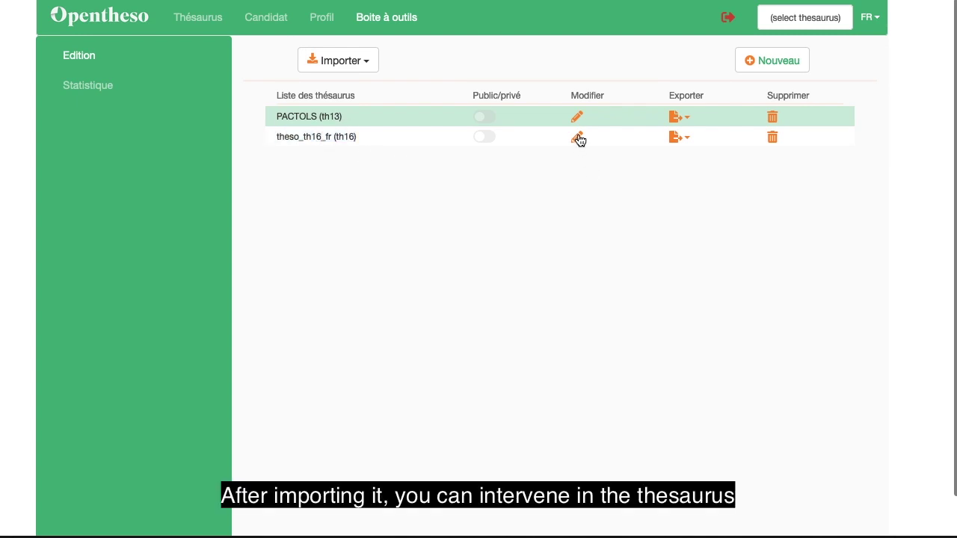
{"action": "left_click", "coordinate": [577, 138]}
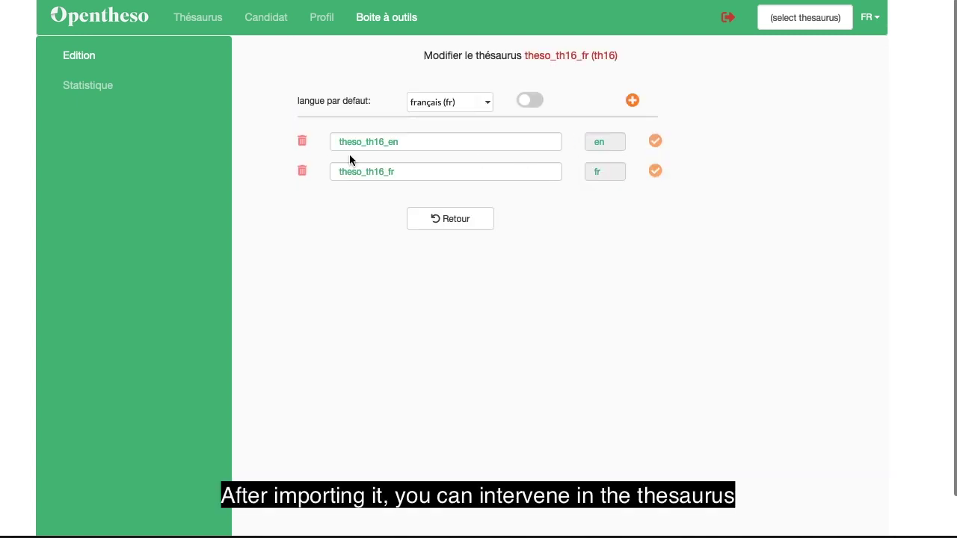
{"action": "left_click", "coordinate": [465, 220]}
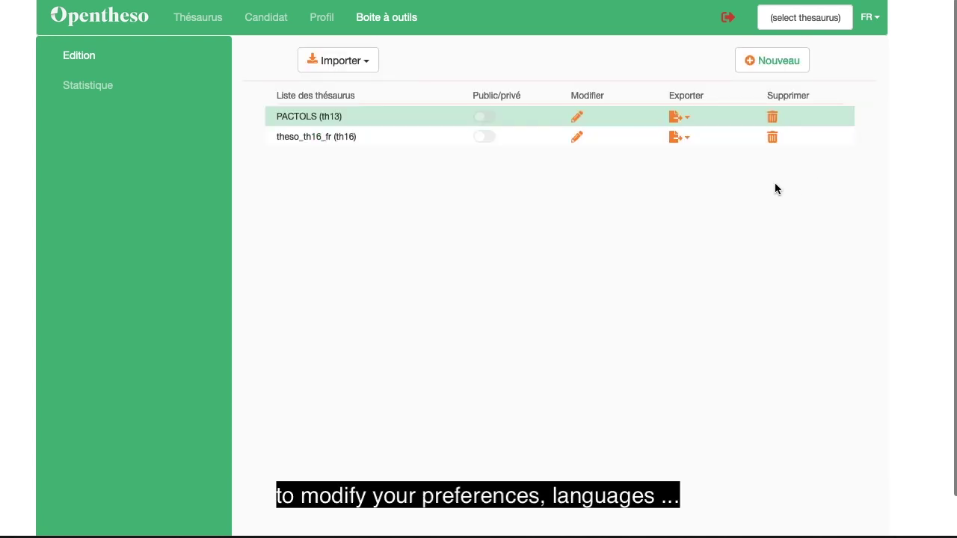
{"action": "left_click", "coordinate": [686, 139]}
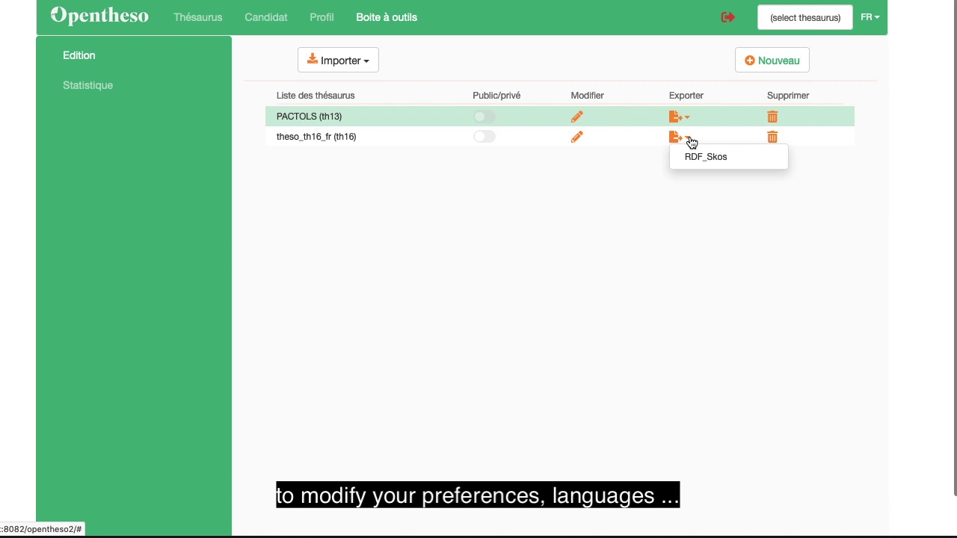
{"action": "left_click", "coordinate": [610, 220]}
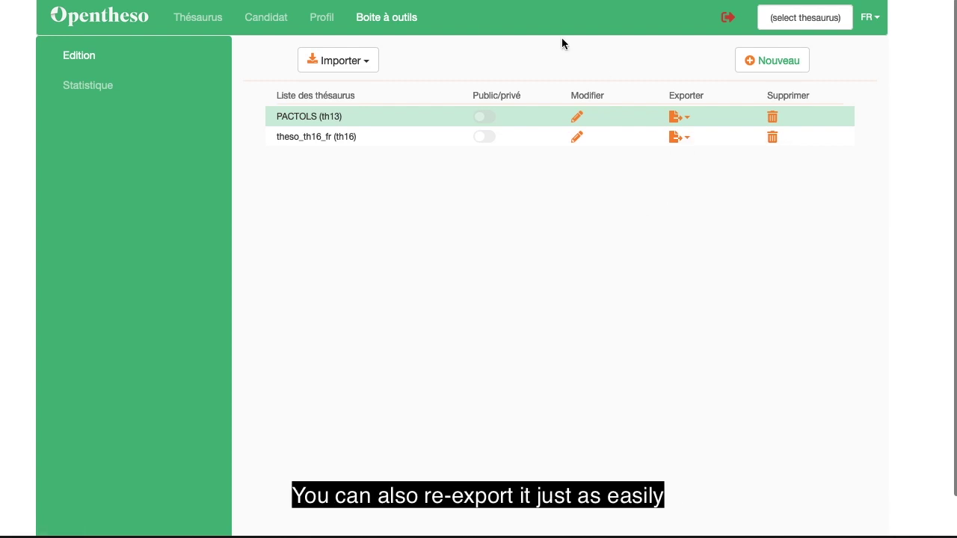
- Select the thesaurus theso_th16_fr for consultation and examine the full record of the concept bioclimatologie
{"action": "left_click", "coordinate": [191, 23]}
{"action": "left_click", "coordinate": [810, 24]}
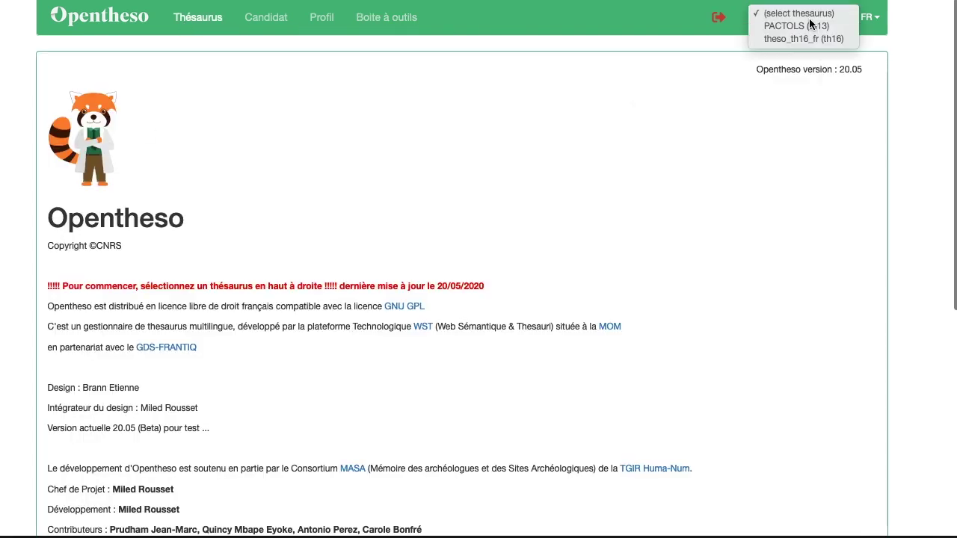
{"action": "left_click", "coordinate": [810, 25]}
{"action": "left_click", "coordinate": [810, 25]}
{"action": "left_click", "coordinate": [812, 41]}
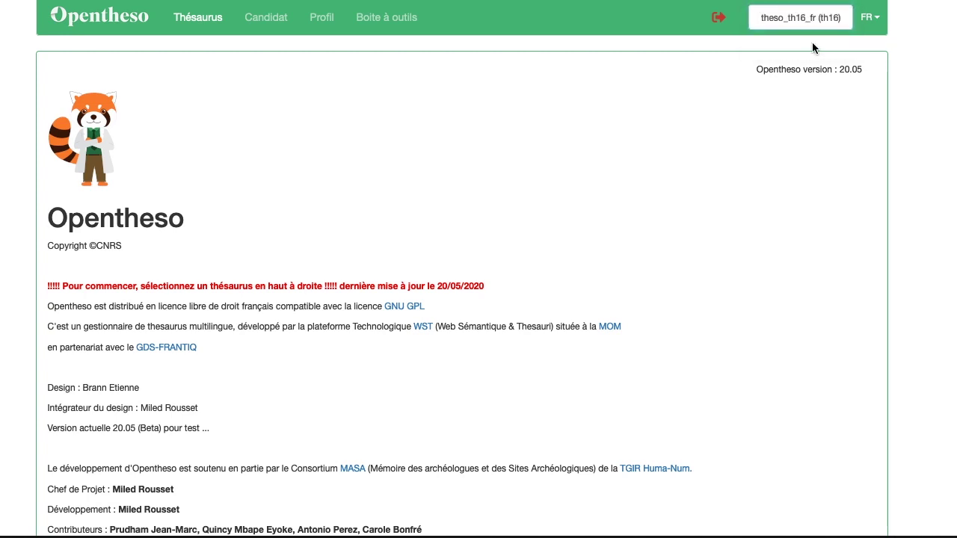
{"action": "left_click", "coordinate": [68, 210]}
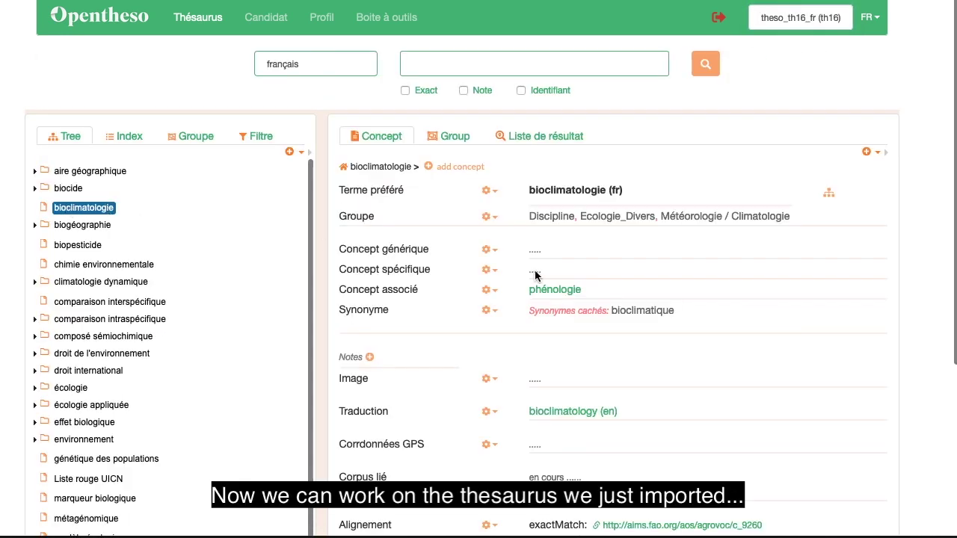
{"action": "scroll", "coordinate": [661, 312], "scroll_direction": "down", "scroll_amount": 5}
{"action": "scroll", "coordinate": [661, 312], "scroll_direction": "up", "scroll_amount": 5}
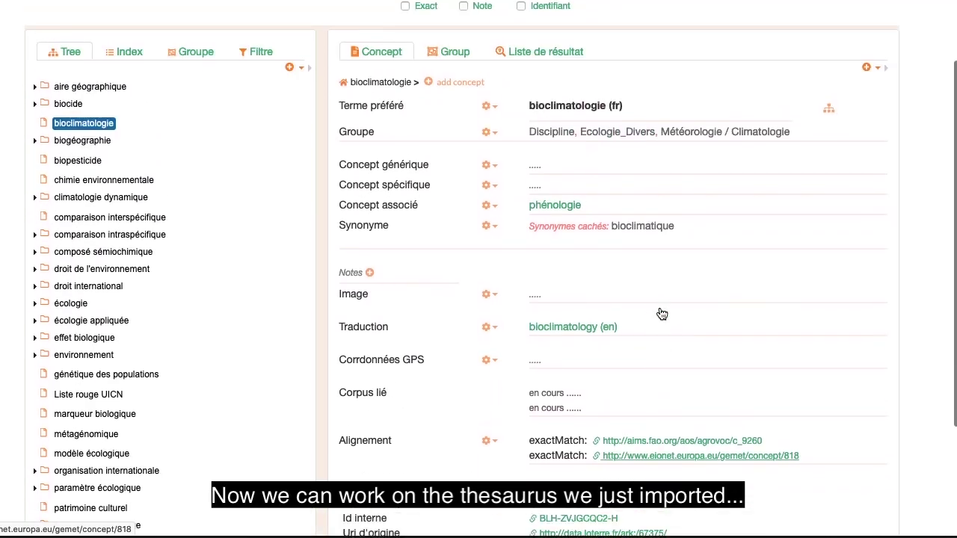
{"action": "scroll", "coordinate": [661, 308], "scroll_direction": "down", "scroll_amount": 5}
{"action": "scroll", "coordinate": [661, 308], "scroll_direction": "up", "scroll_amount": 5}
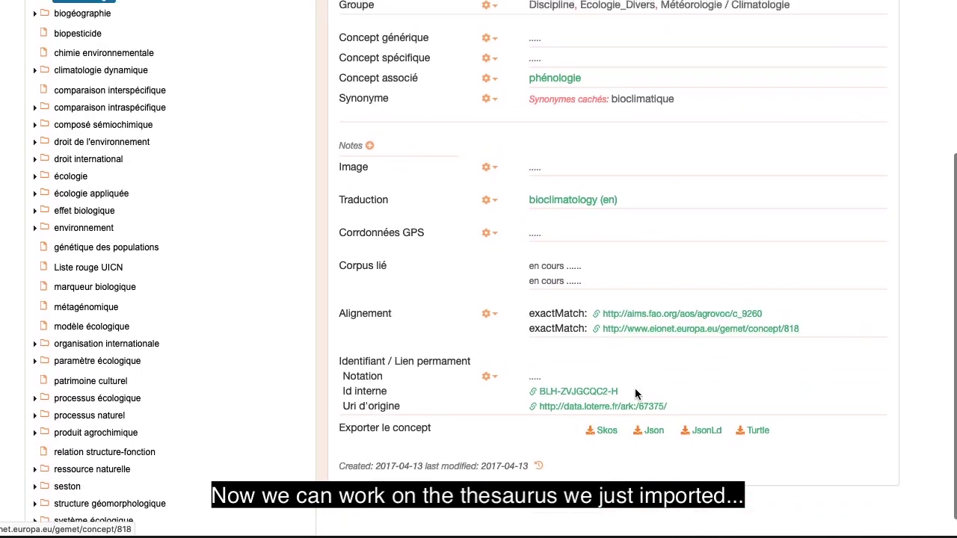
- Expand the concept biogéographie in the hierarchy and display its narrower concept allopatrie
{"action": "left_click", "coordinate": [83, 224]}
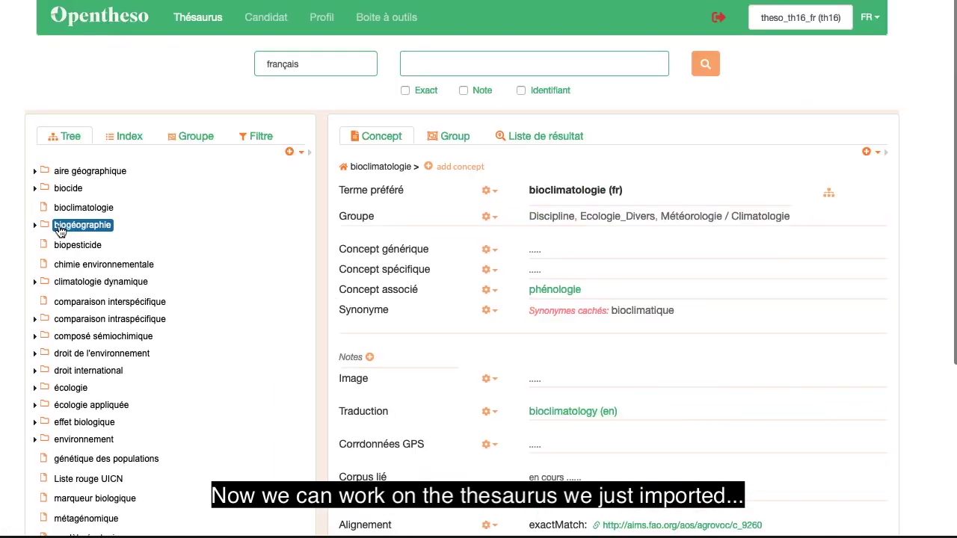
{"action": "left_click", "coordinate": [35, 225]}
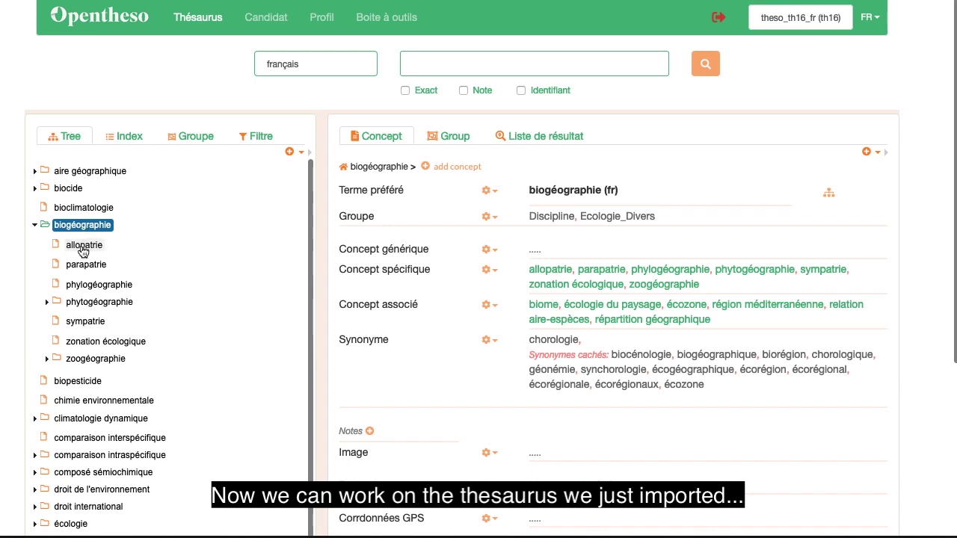
{"action": "left_click", "coordinate": [78, 246]}
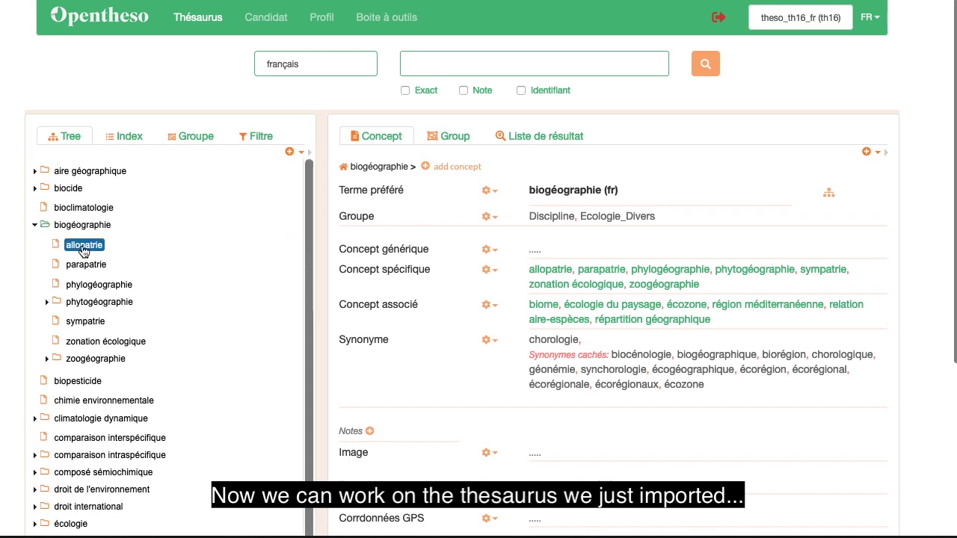
- Browse the thesaurus groups under Regroupement par catégorie sémantique down to the concepts in Activité, and collapse the Activité / Comportement / Société branch
{"action": "left_click", "coordinate": [196, 139]}
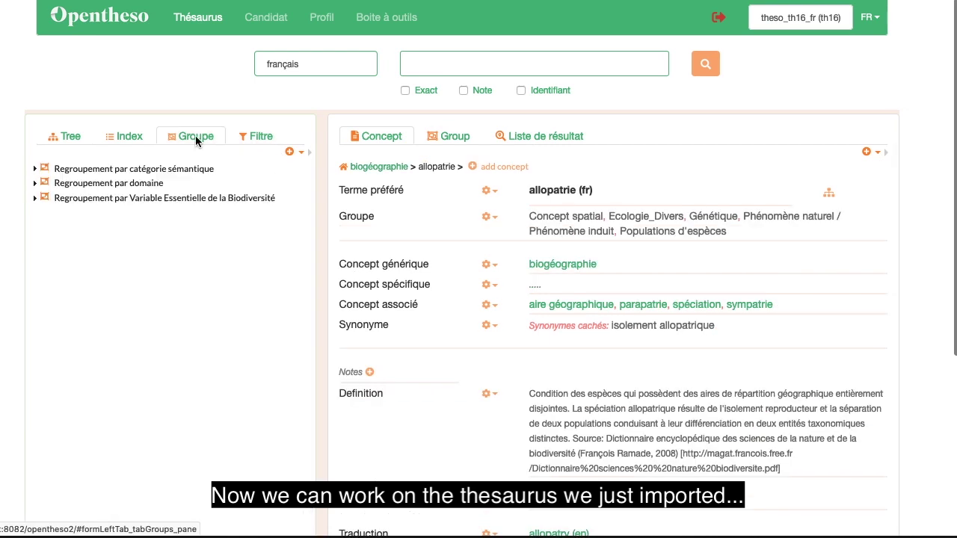
{"action": "left_click", "coordinate": [35, 171]}
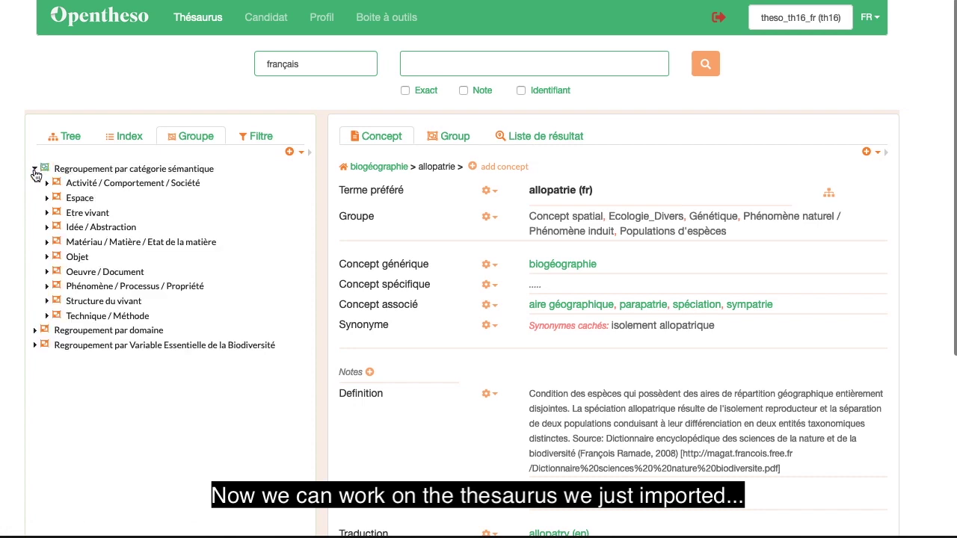
{"action": "left_click", "coordinate": [46, 184]}
{"action": "left_click", "coordinate": [59, 199]}
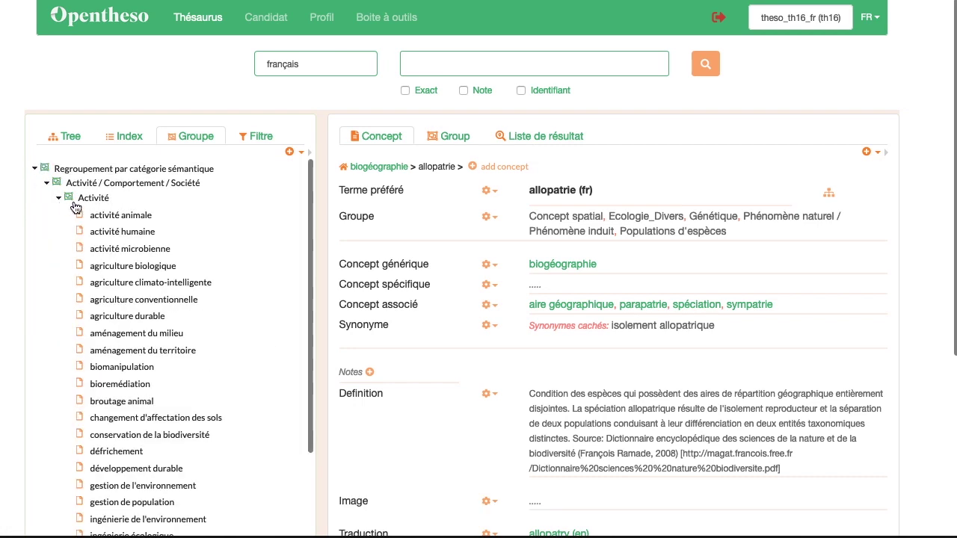
{"action": "left_click", "coordinate": [55, 198]}
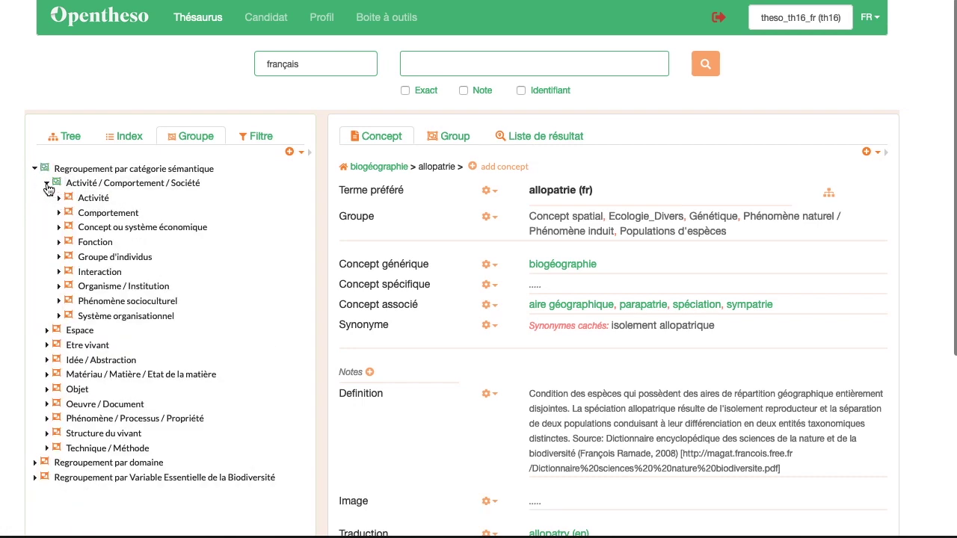
{"action": "left_click", "coordinate": [47, 183]}
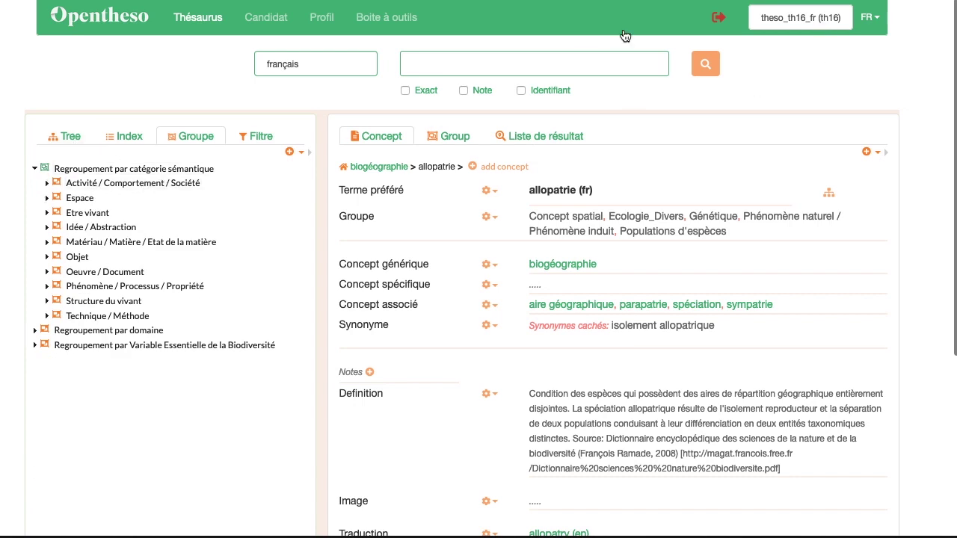
- Export theso_th16_fr from the toolbox as RDF_Skos with the skos output format and save the resulting RDF file
{"action": "left_click", "coordinate": [392, 16]}
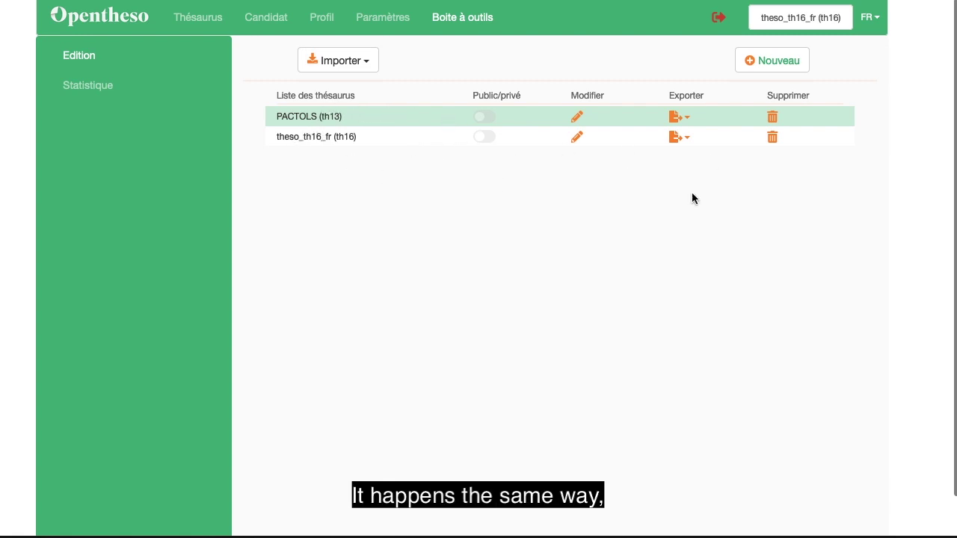
{"action": "left_click", "coordinate": [684, 139]}
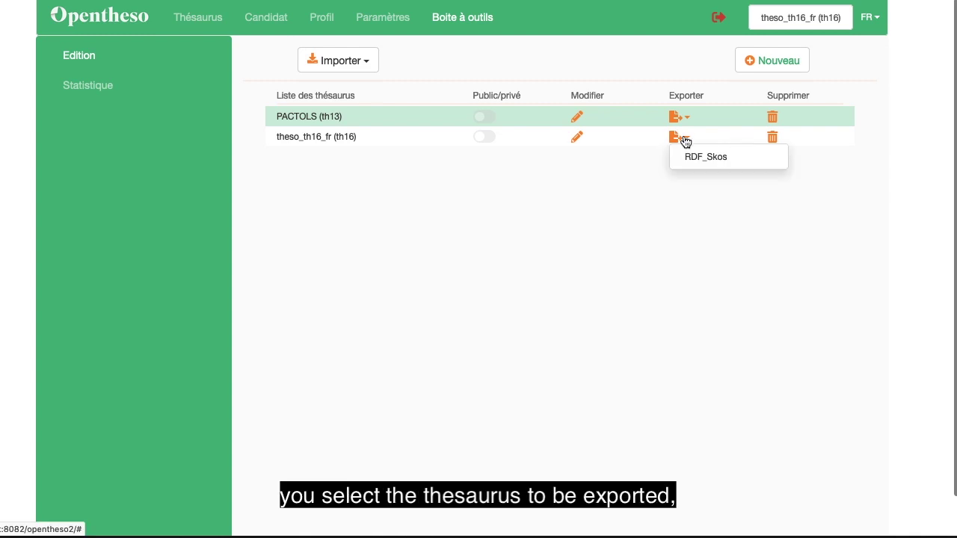
{"action": "left_click", "coordinate": [707, 159]}
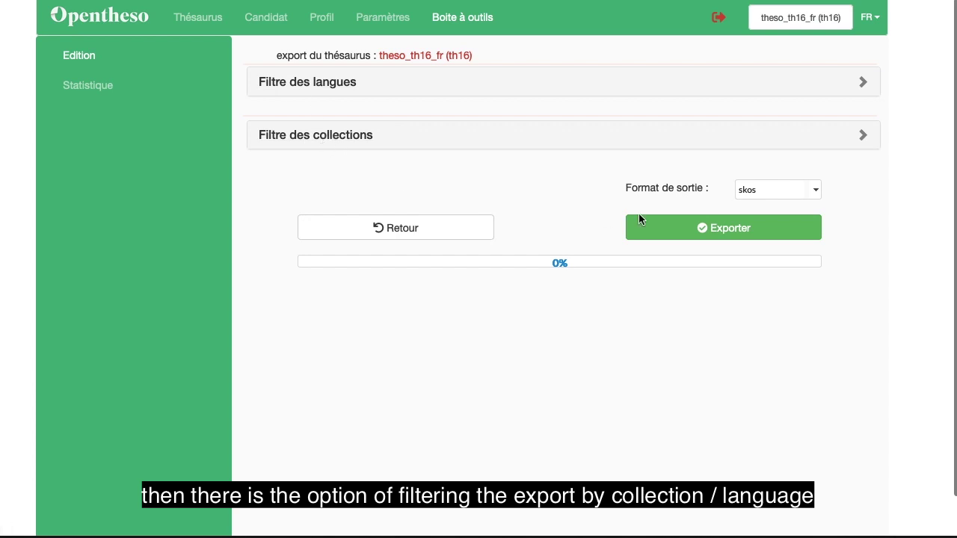
{"action": "left_click", "coordinate": [820, 194]}
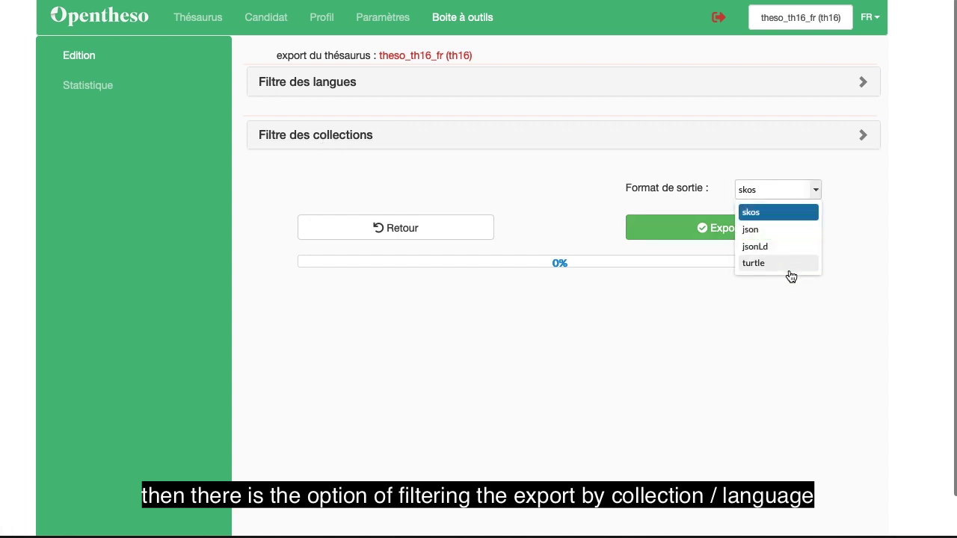
{"action": "left_click", "coordinate": [693, 309]}
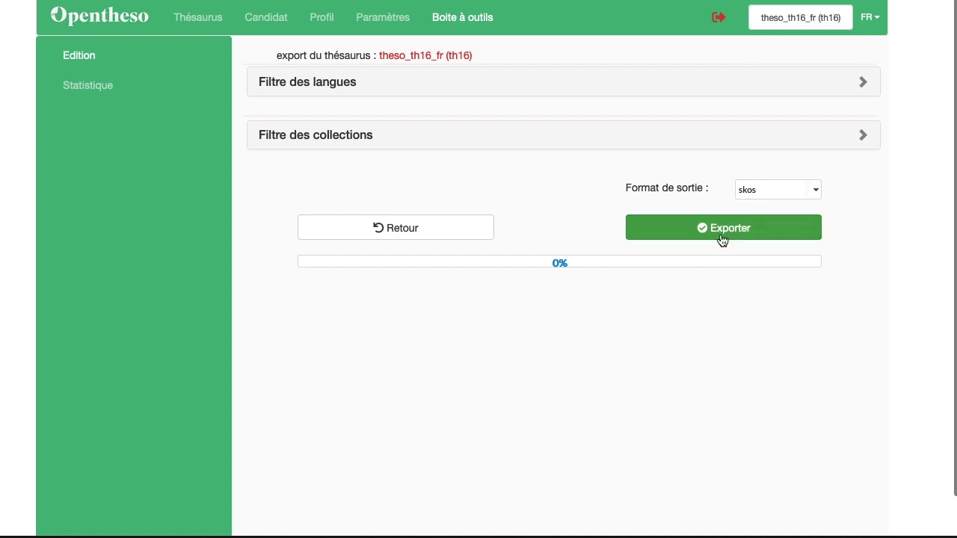
{"action": "left_click", "coordinate": [724, 233]}
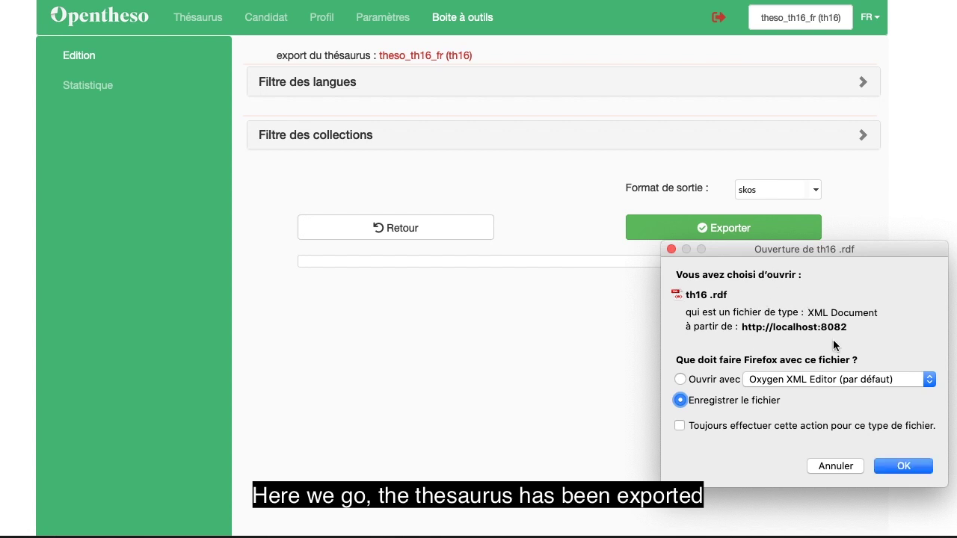
{"action": "left_click", "coordinate": [904, 466]}
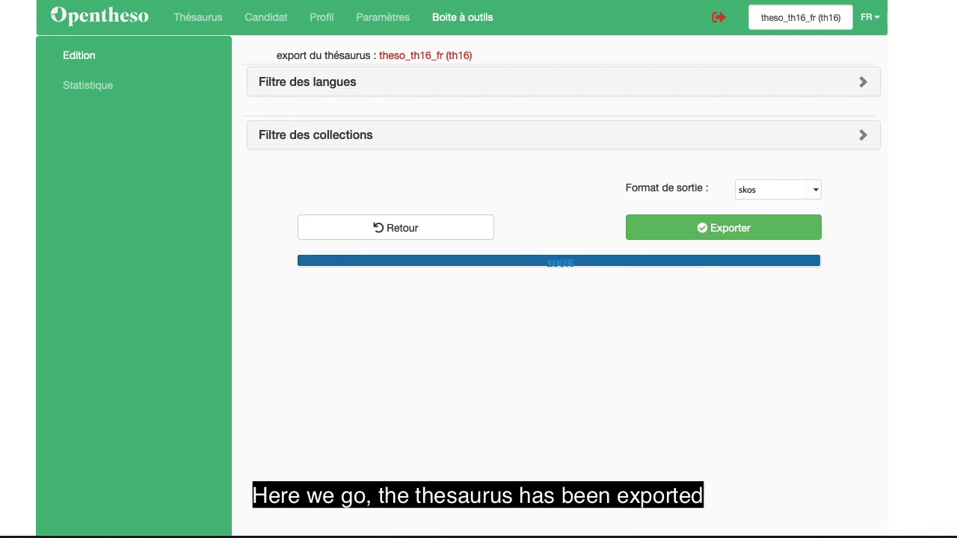